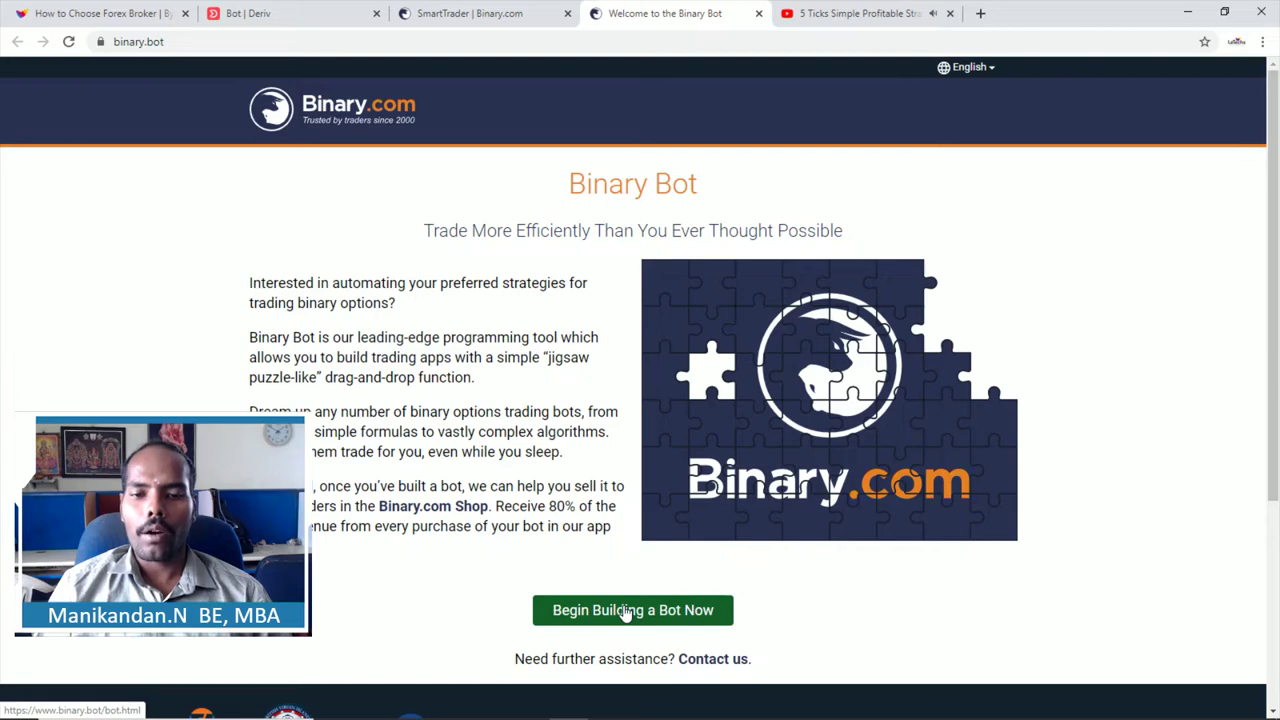
Step: Start building a bot and sign in with the Binary.com account e-mail and password
{"action": "left_click", "coordinate": [627, 611]}
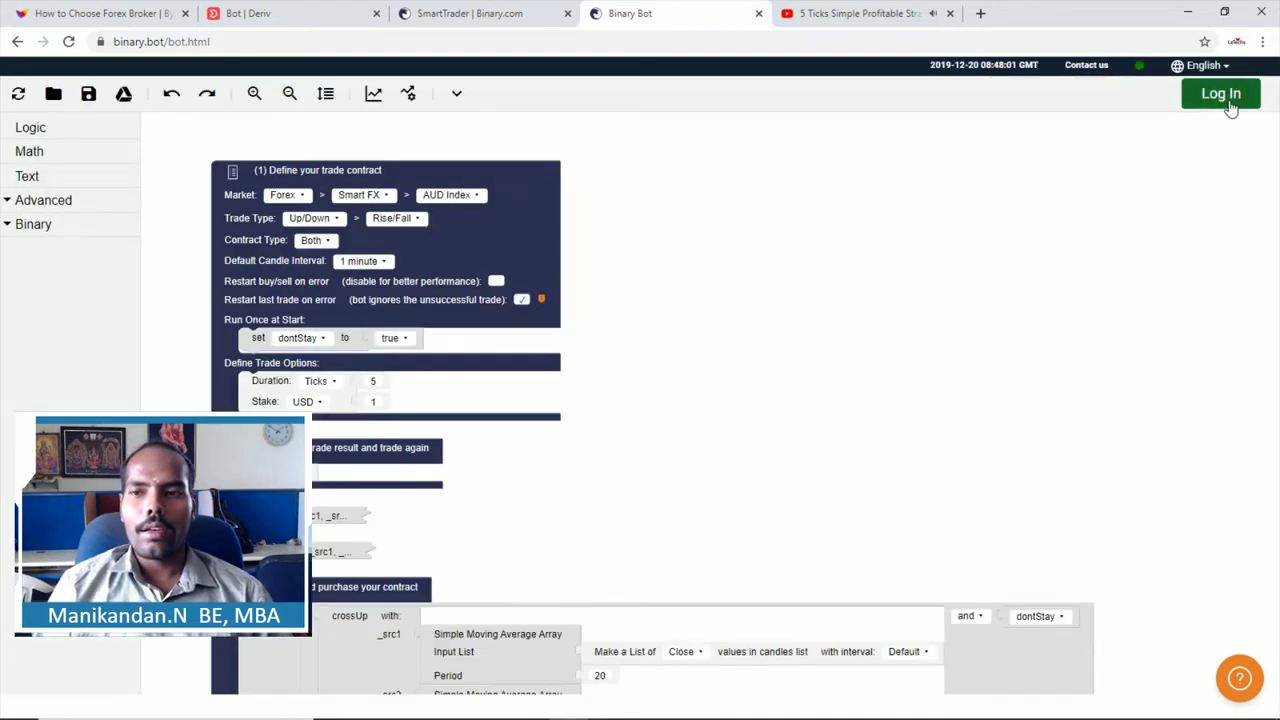
{"action": "left_click", "coordinate": [1220, 94]}
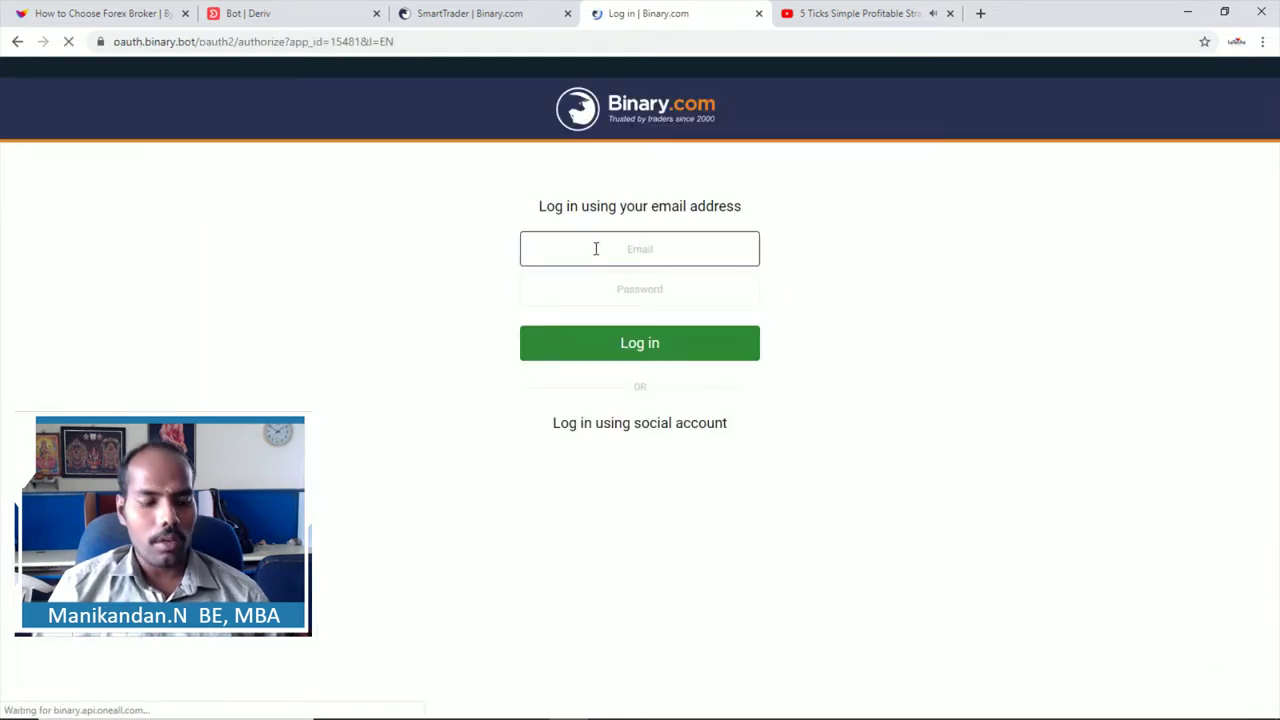
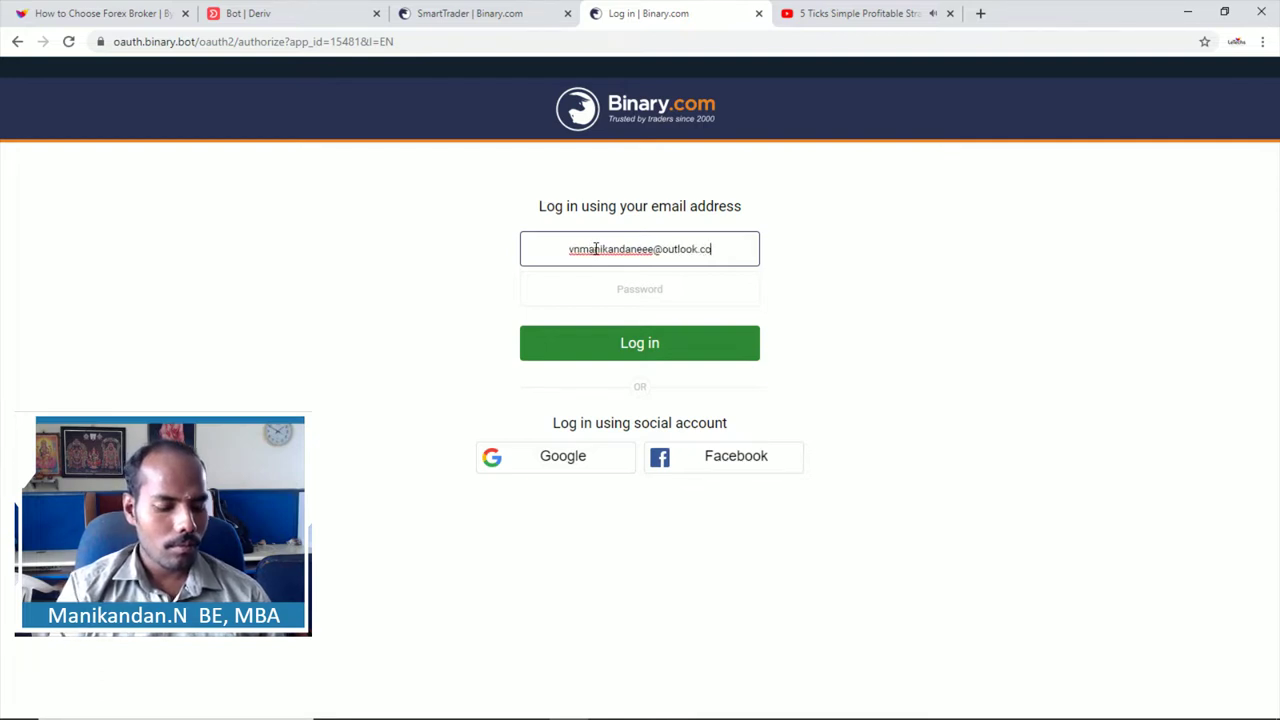
{"action": "key", "text": "Tab"}
{"action": "type", "text": "•"}
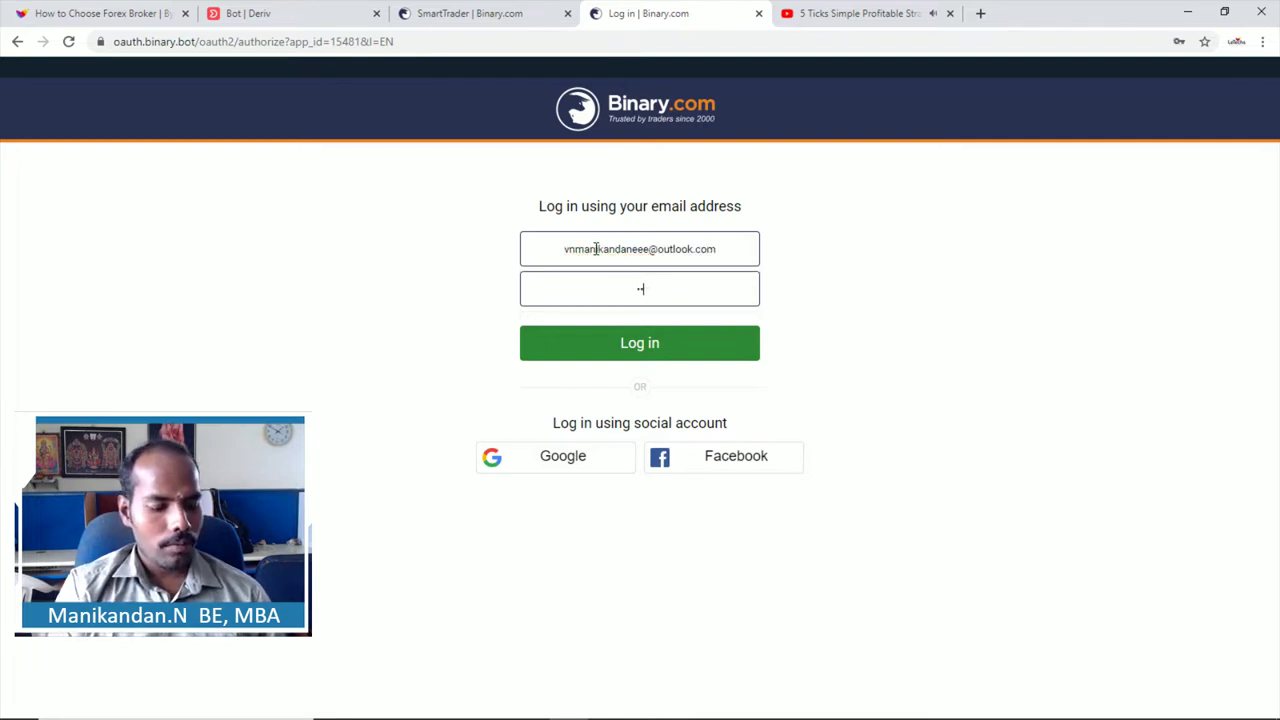
{"action": "type", "text": "•••••"}
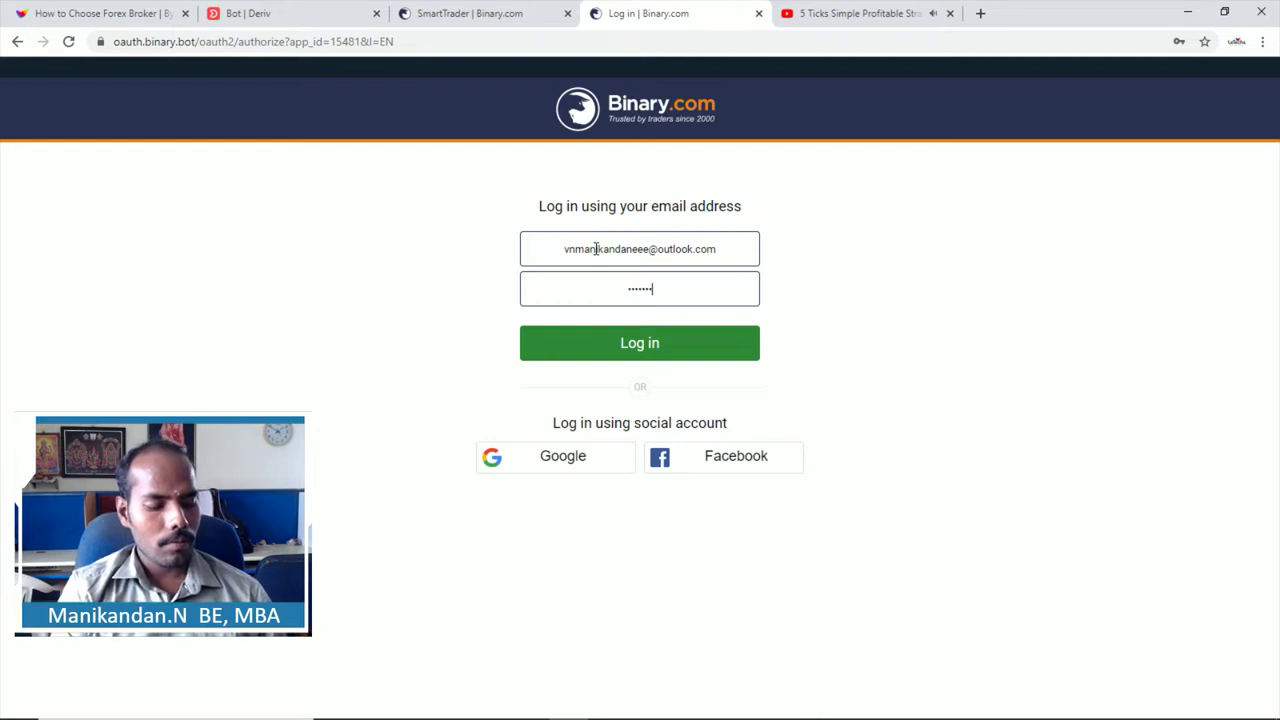
{"action": "type", "text": "•••"}
{"action": "key", "text": "Return"}
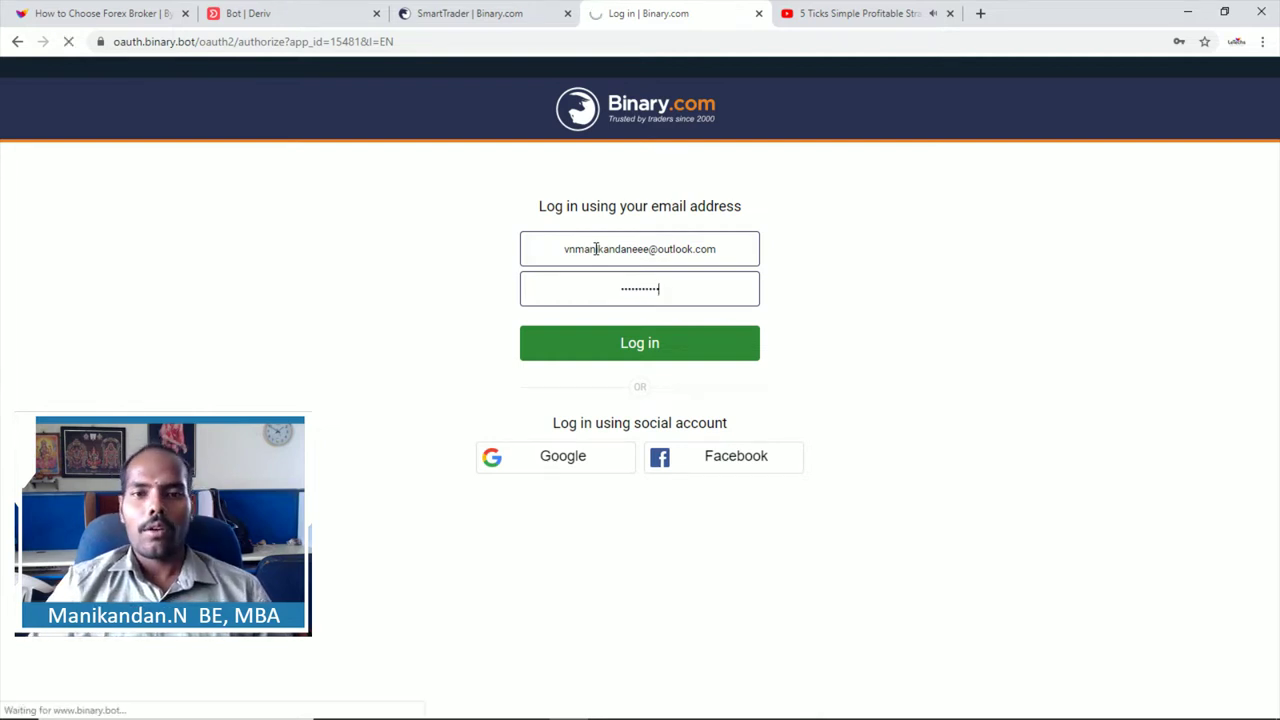
Step: Decline saving the password and switch to the Virtual Account with 6,841.27 USD demo balance
{"action": "left_click", "coordinate": [1176, 180]}
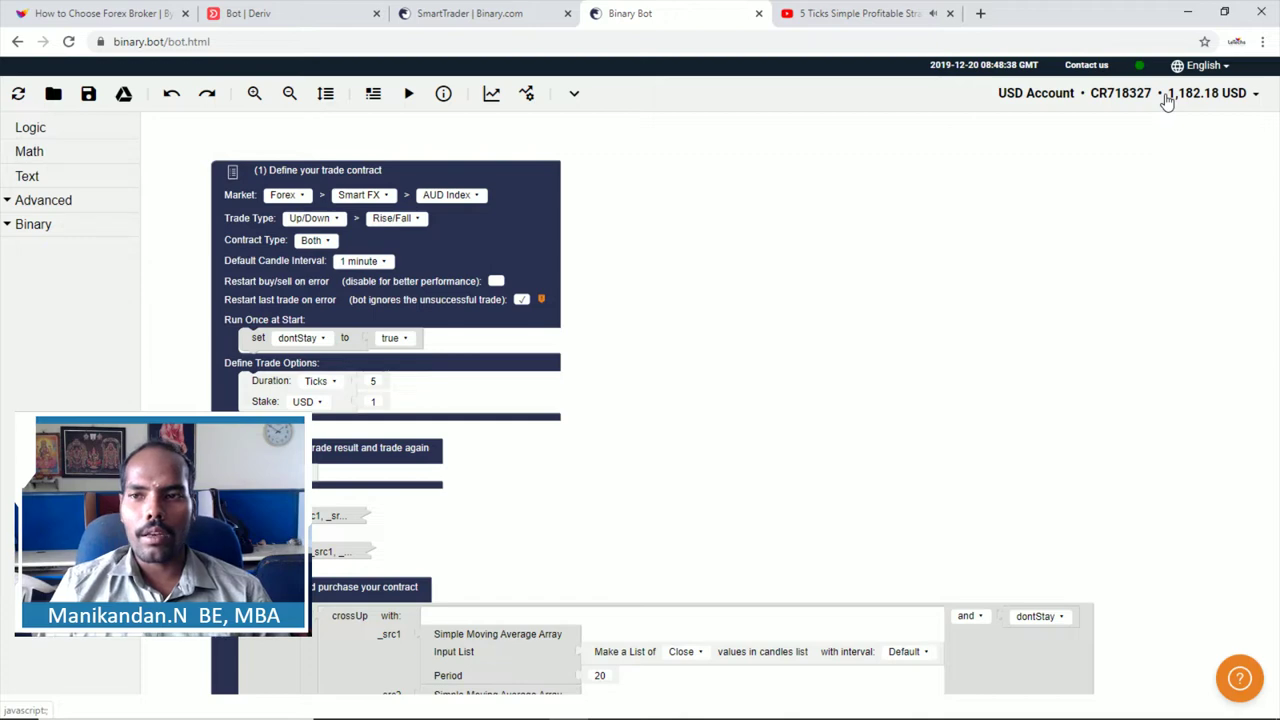
{"action": "left_click", "coordinate": [1166, 100]}
{"action": "left_click", "coordinate": [1166, 128]}
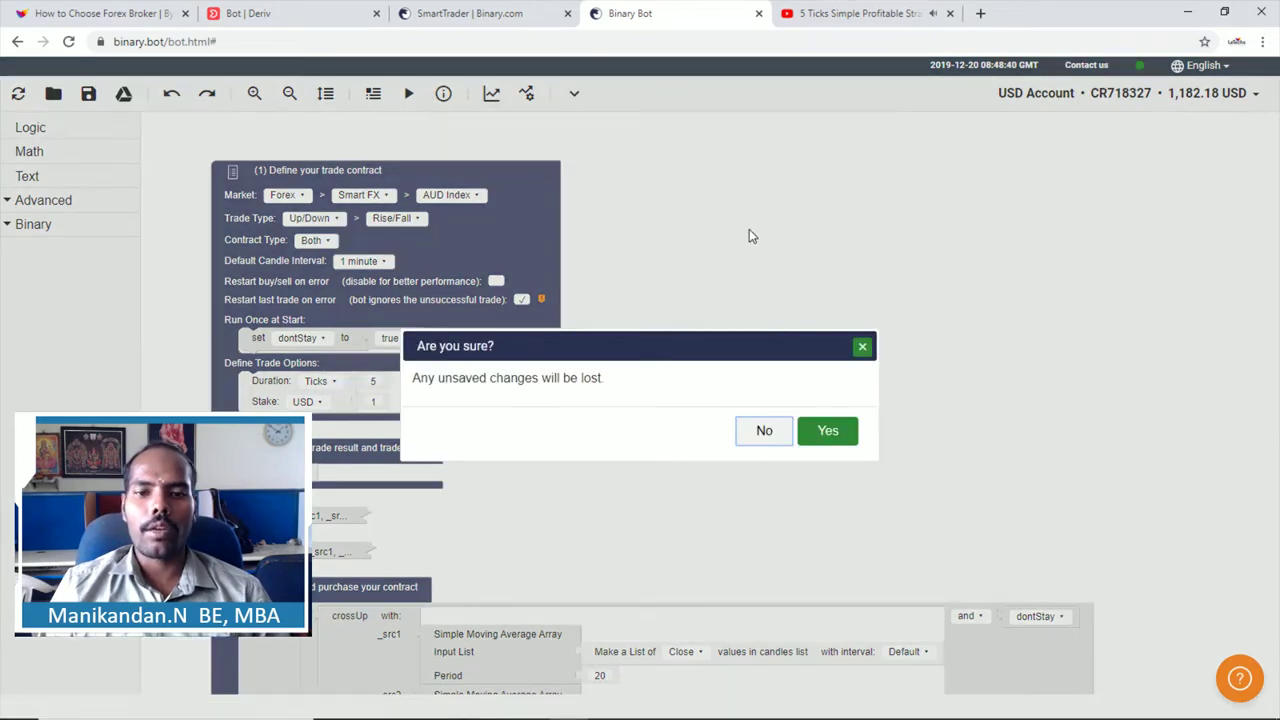
{"action": "left_click", "coordinate": [826, 431]}
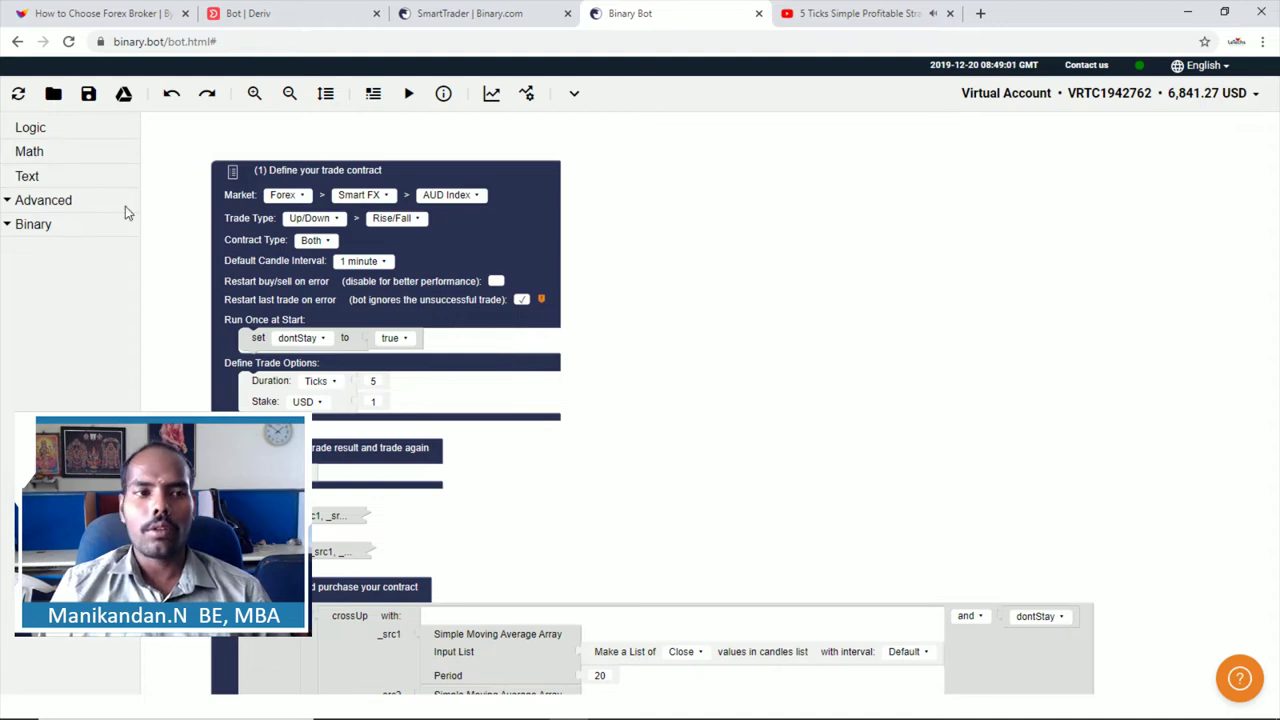
Step: Look through the load-source options, My computer and Google Drive, without loading anything
{"action": "left_click", "coordinate": [50, 97]}
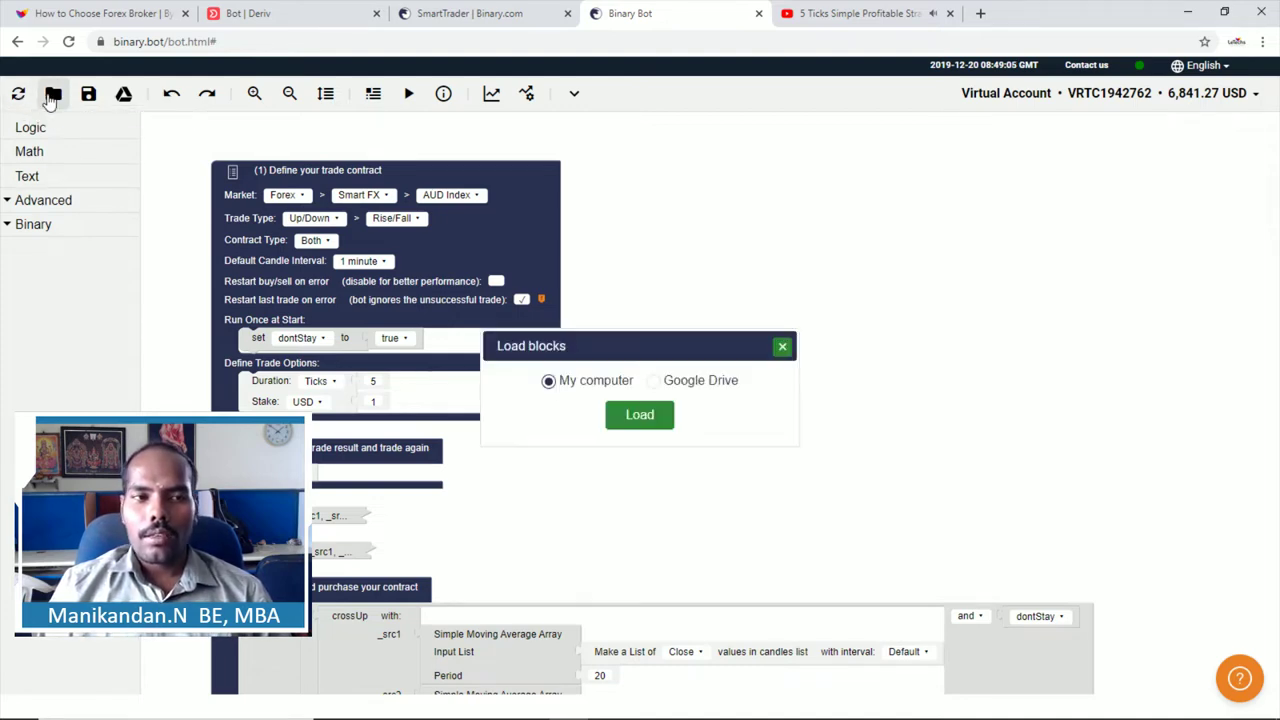
{"action": "left_click", "coordinate": [783, 349]}
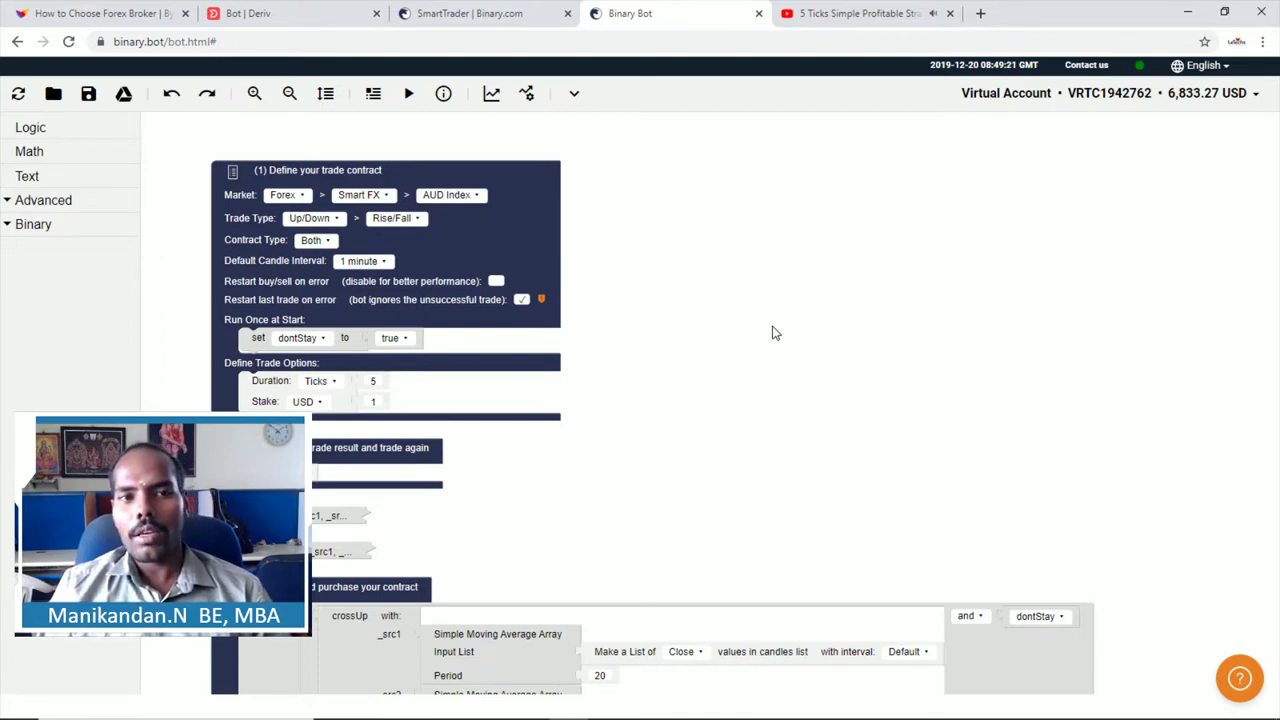
{"action": "left_click", "coordinate": [53, 94]}
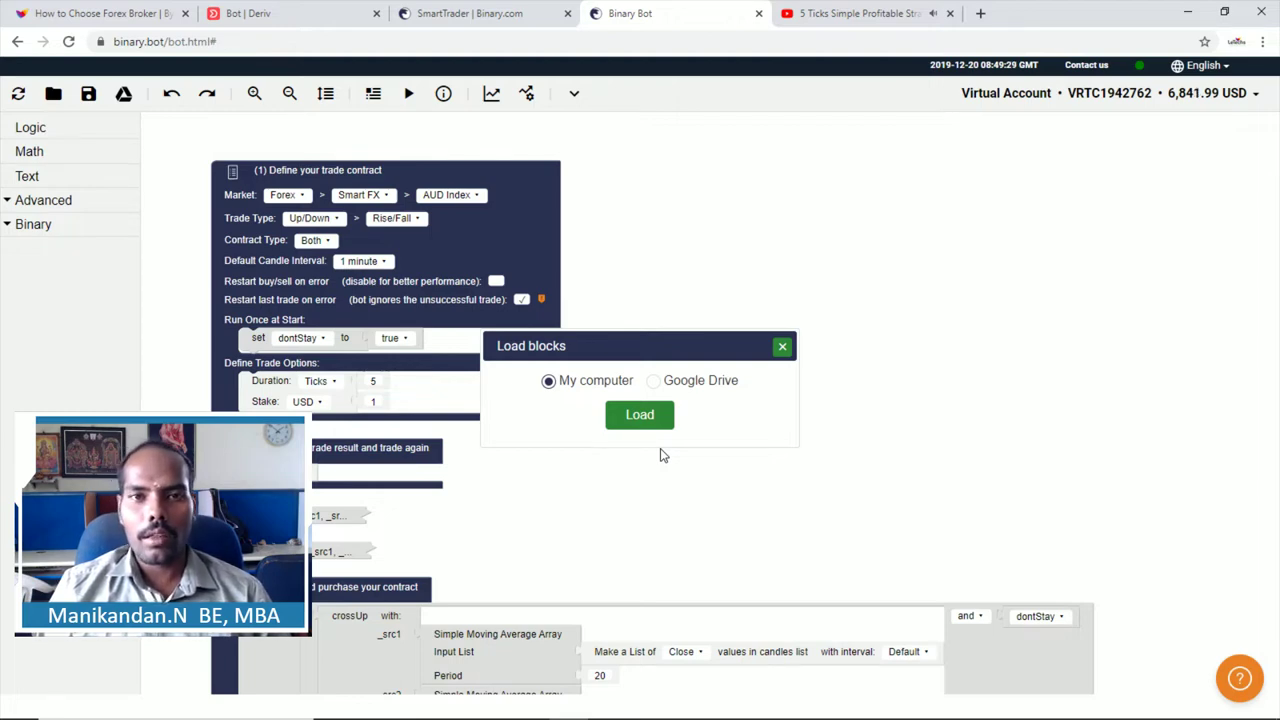
{"action": "left_click", "coordinate": [655, 382]}
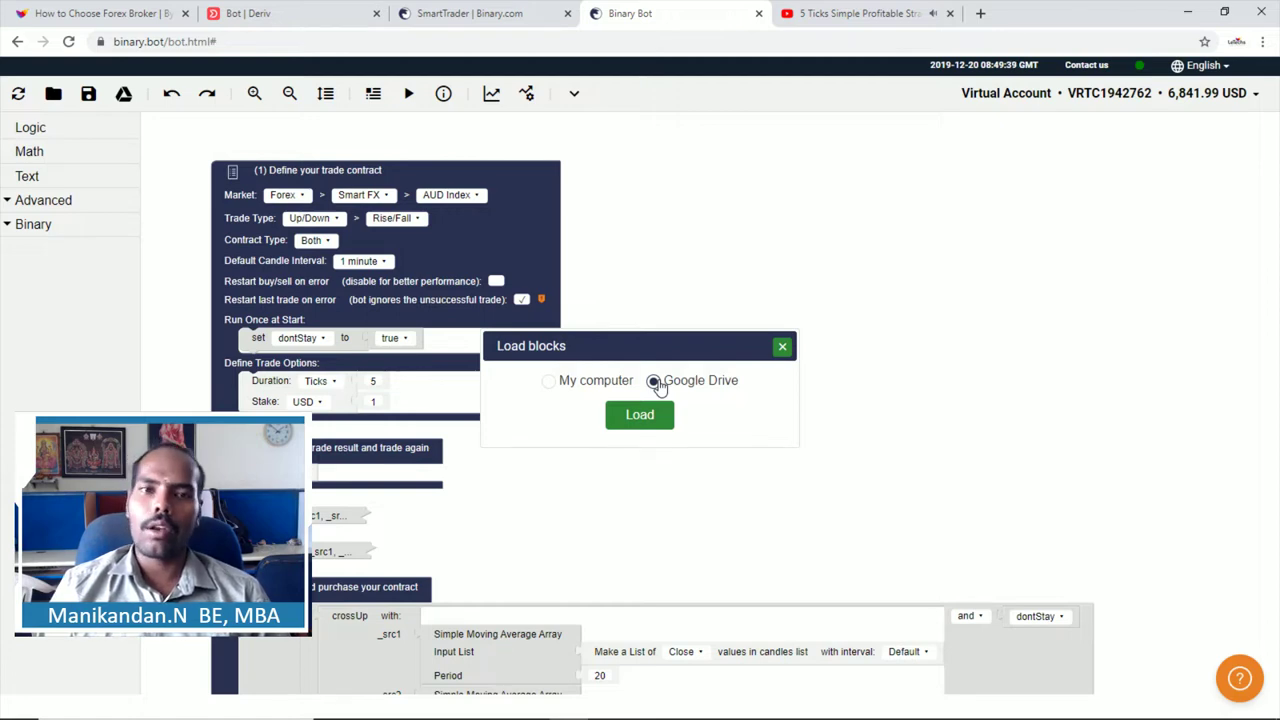
{"action": "left_click", "coordinate": [555, 382]}
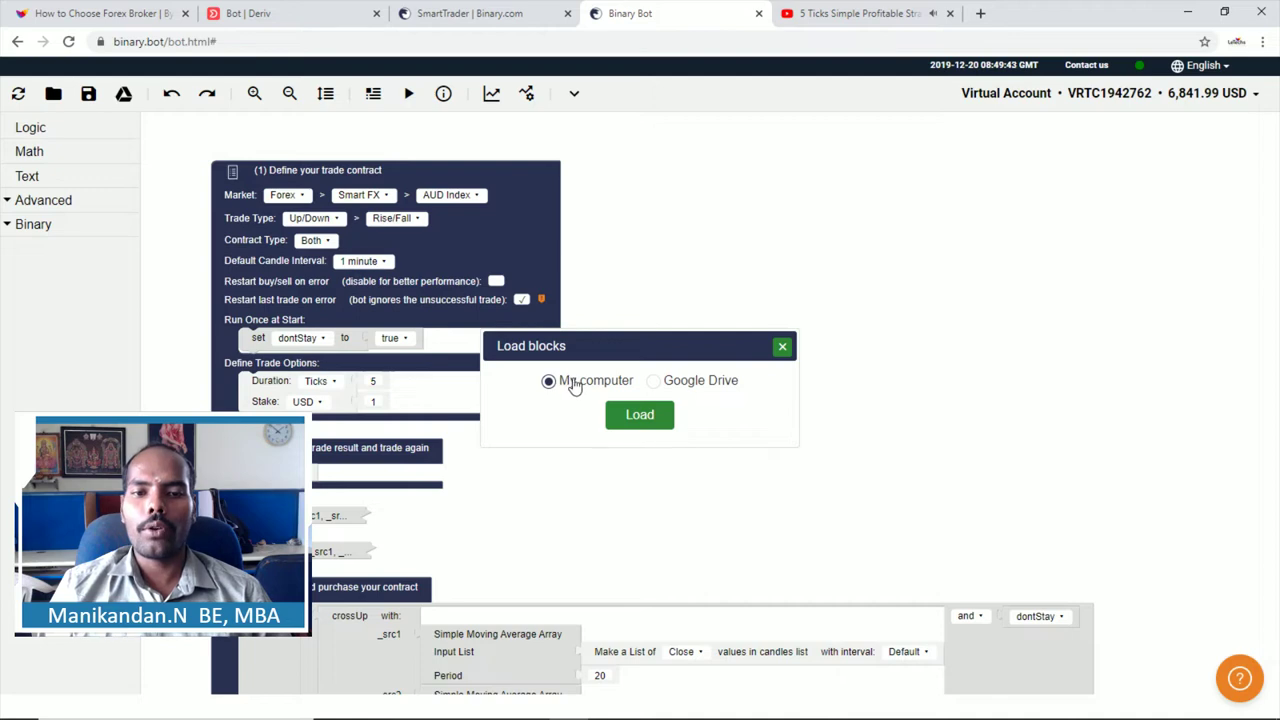
{"action": "left_click", "coordinate": [782, 346]}
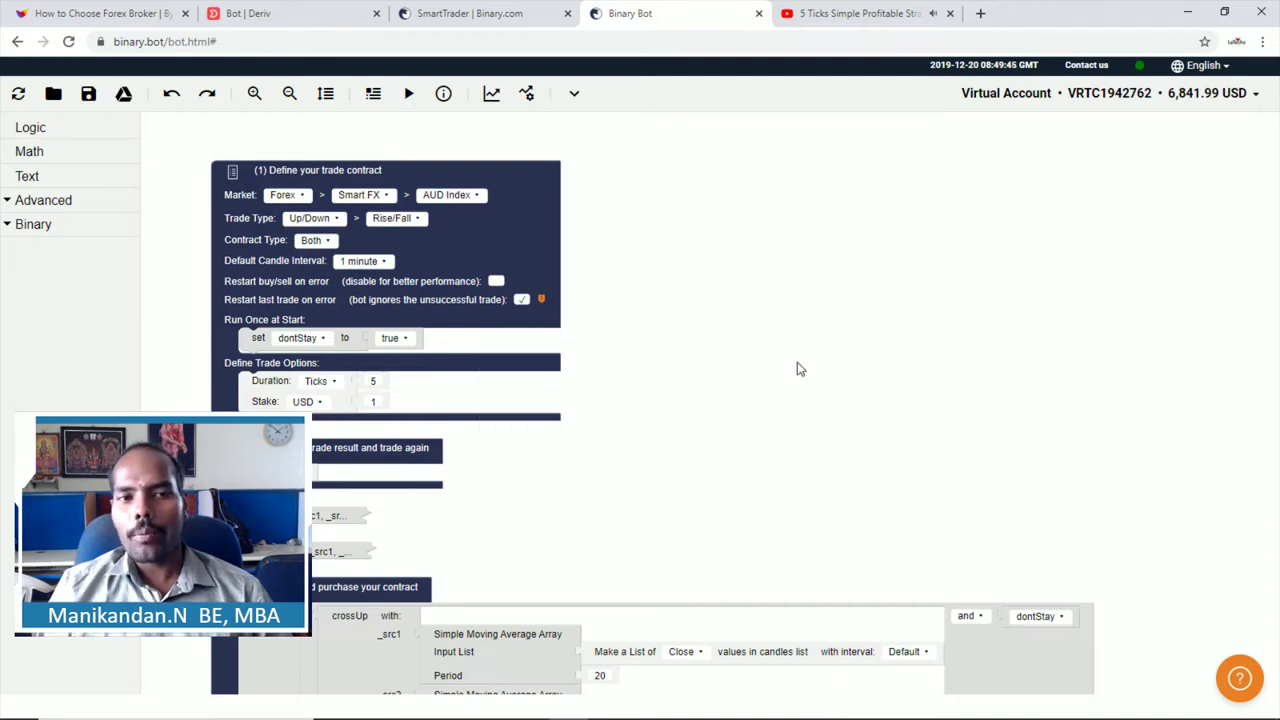
Step: Load the dalembert strategy file from the Downloads folder into the workspace
{"action": "left_click", "coordinate": [53, 93]}
{"action": "left_click", "coordinate": [639, 415]}
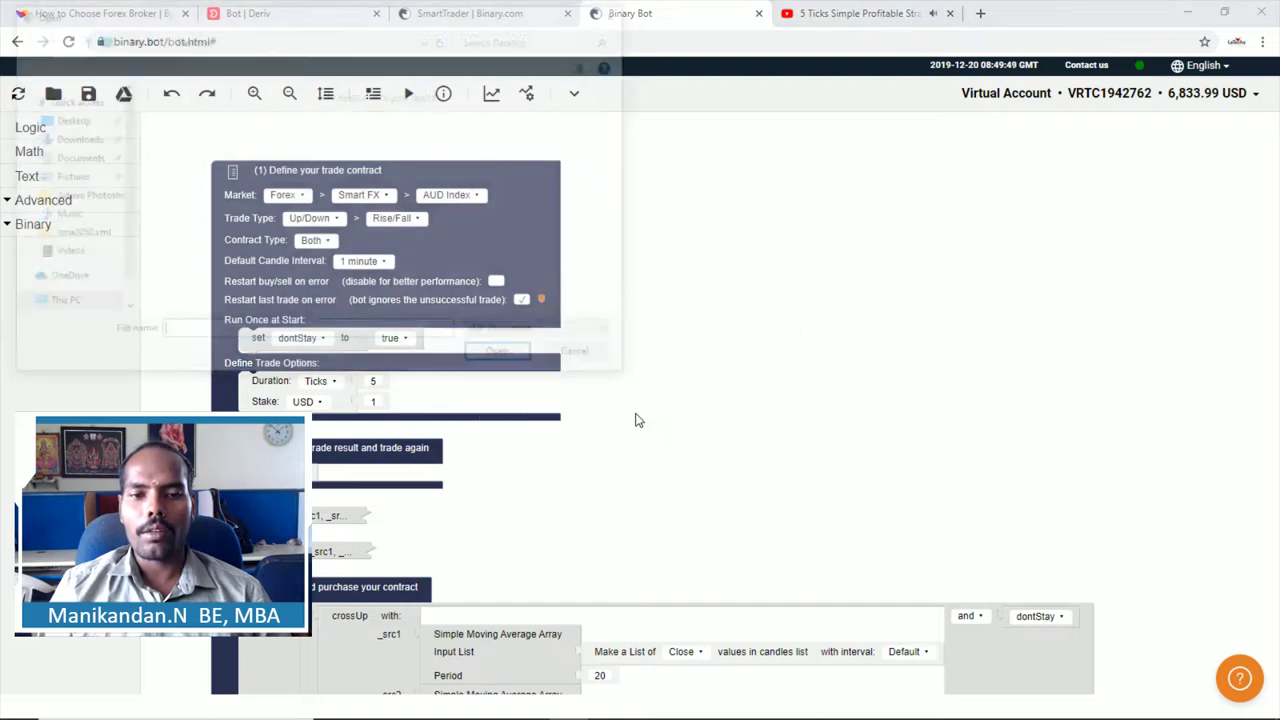
{"action": "left_click", "coordinate": [76, 140]}
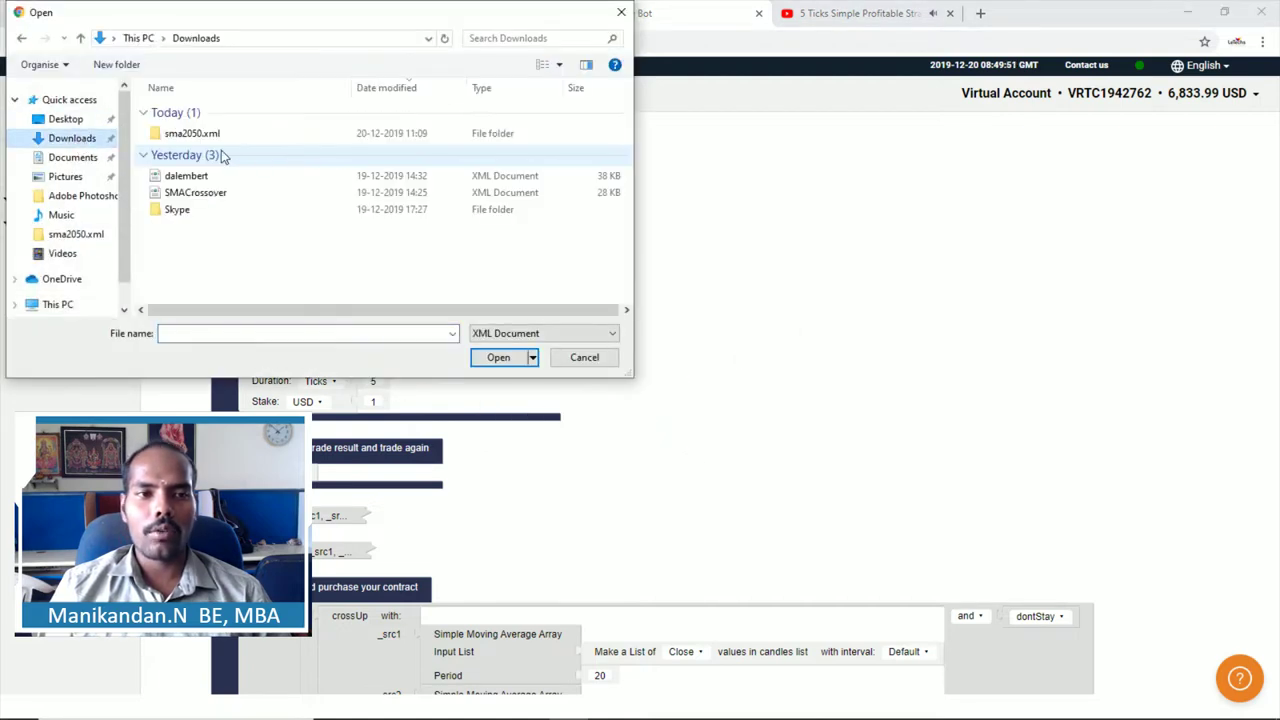
{"action": "left_click", "coordinate": [158, 180]}
{"action": "left_click", "coordinate": [500, 360]}
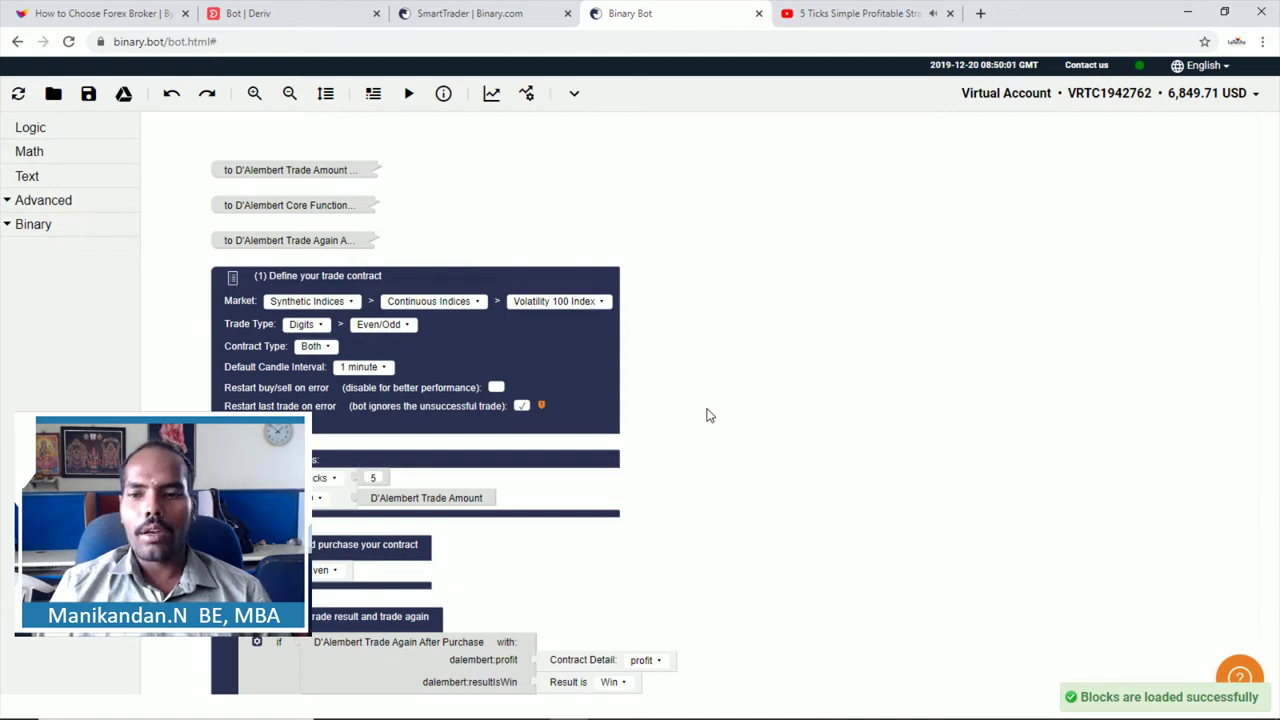
{"action": "left_click_drag", "start_coordinate": [600, 410], "coordinate": [587, 403]}
{"action": "left_click_drag", "start_coordinate": [797, 548], "coordinate": [790, 514]}
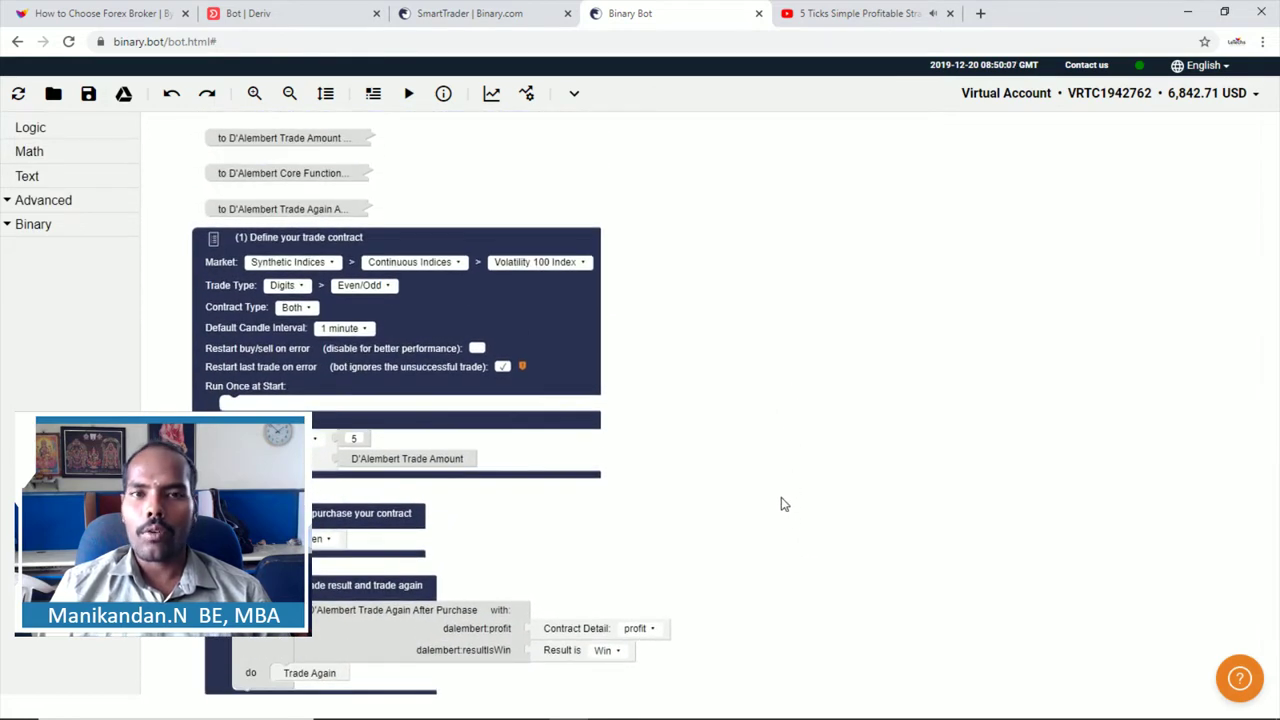
{"action": "left_click", "coordinate": [88, 96]}
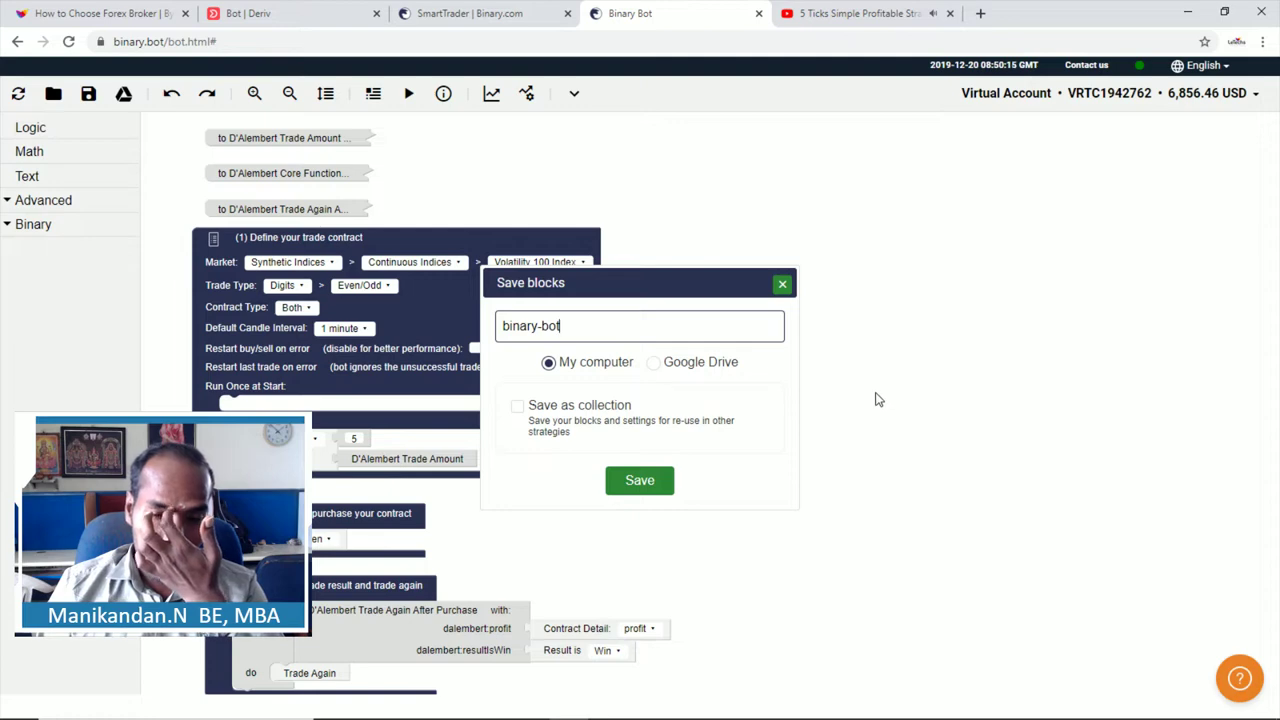
{"action": "left_click", "coordinate": [783, 286]}
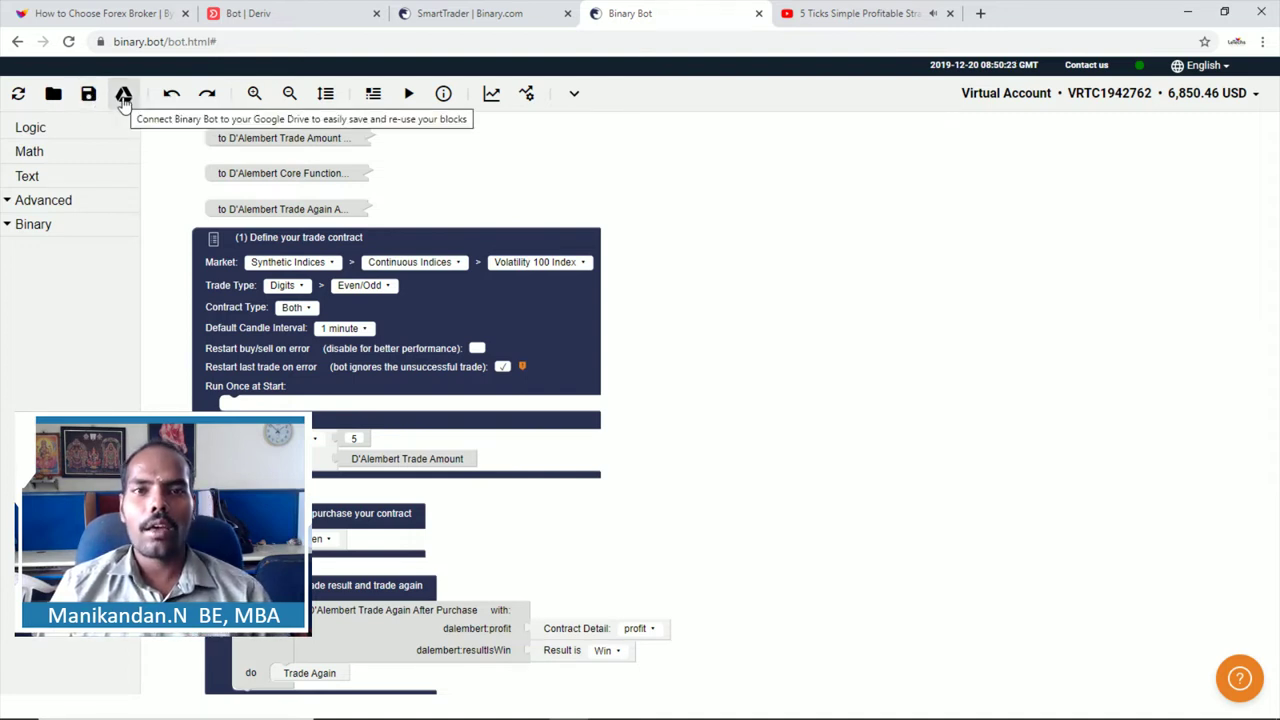
{"action": "left_click", "coordinate": [123, 94]}
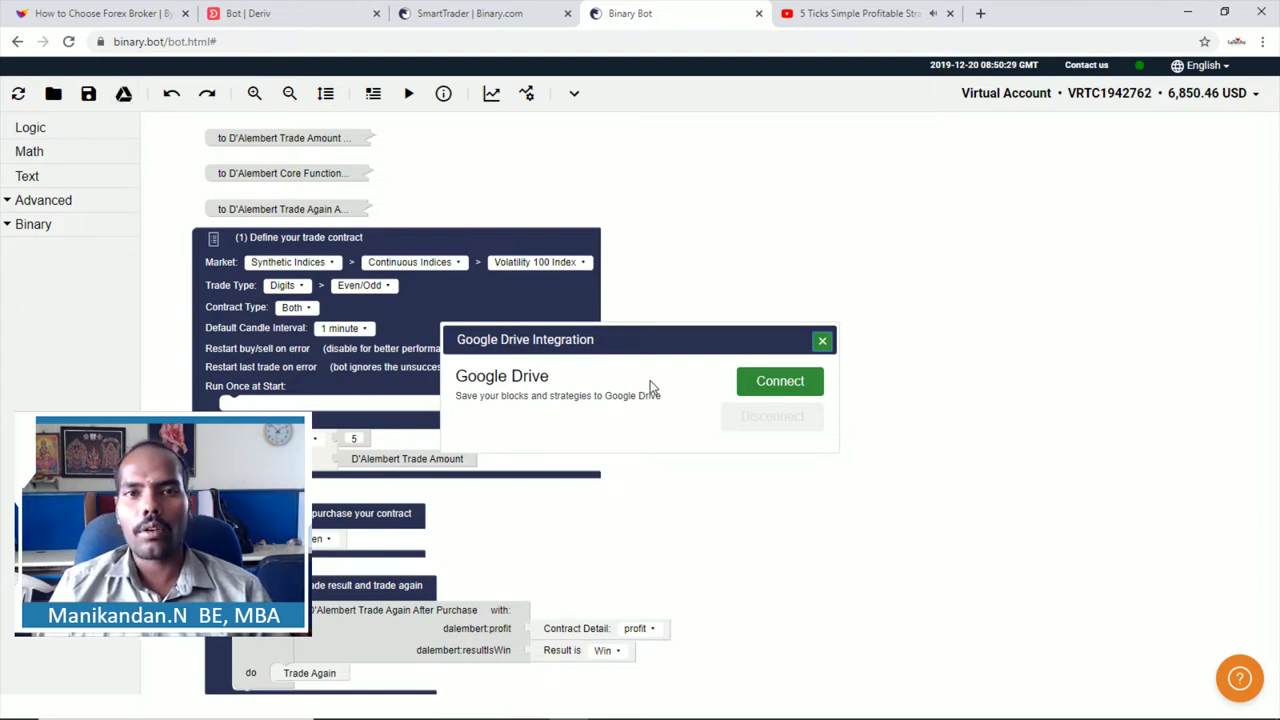
{"action": "left_click", "coordinate": [822, 341]}
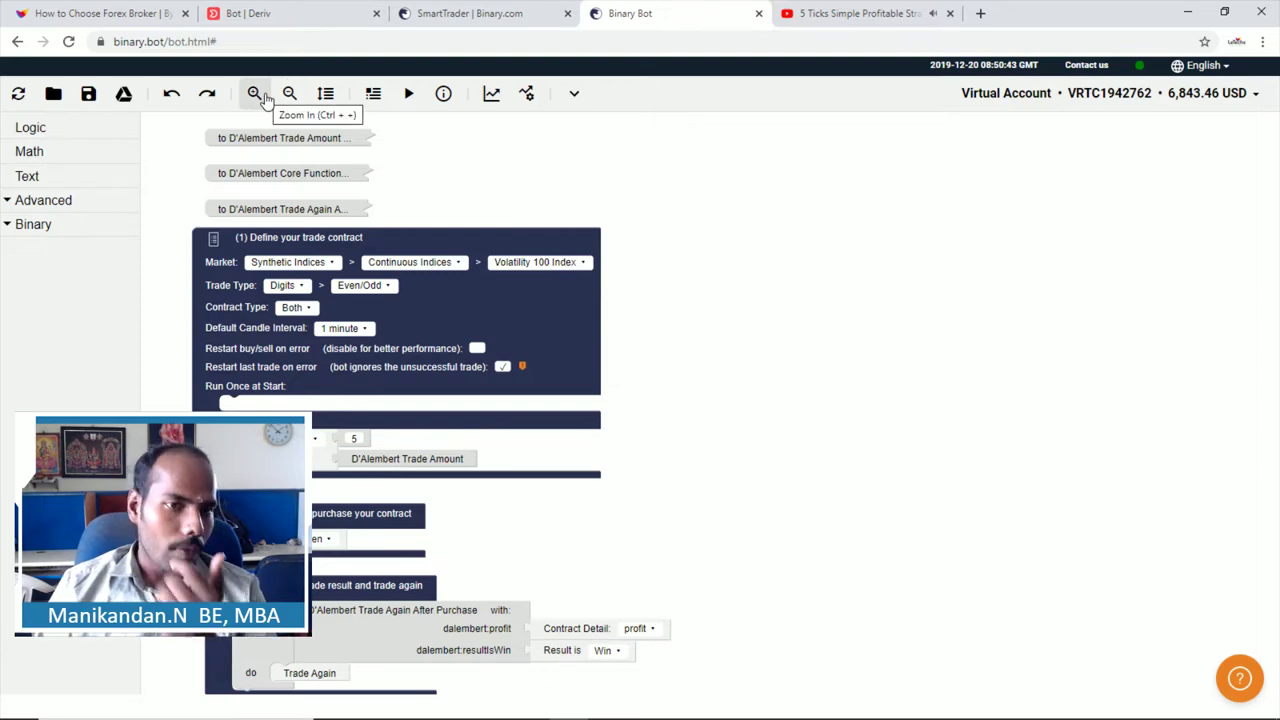
Step: Zoom the blocks in and out, rearrange them vertically, and show the Summary panel
{"action": "left_click", "coordinate": [262, 94]}
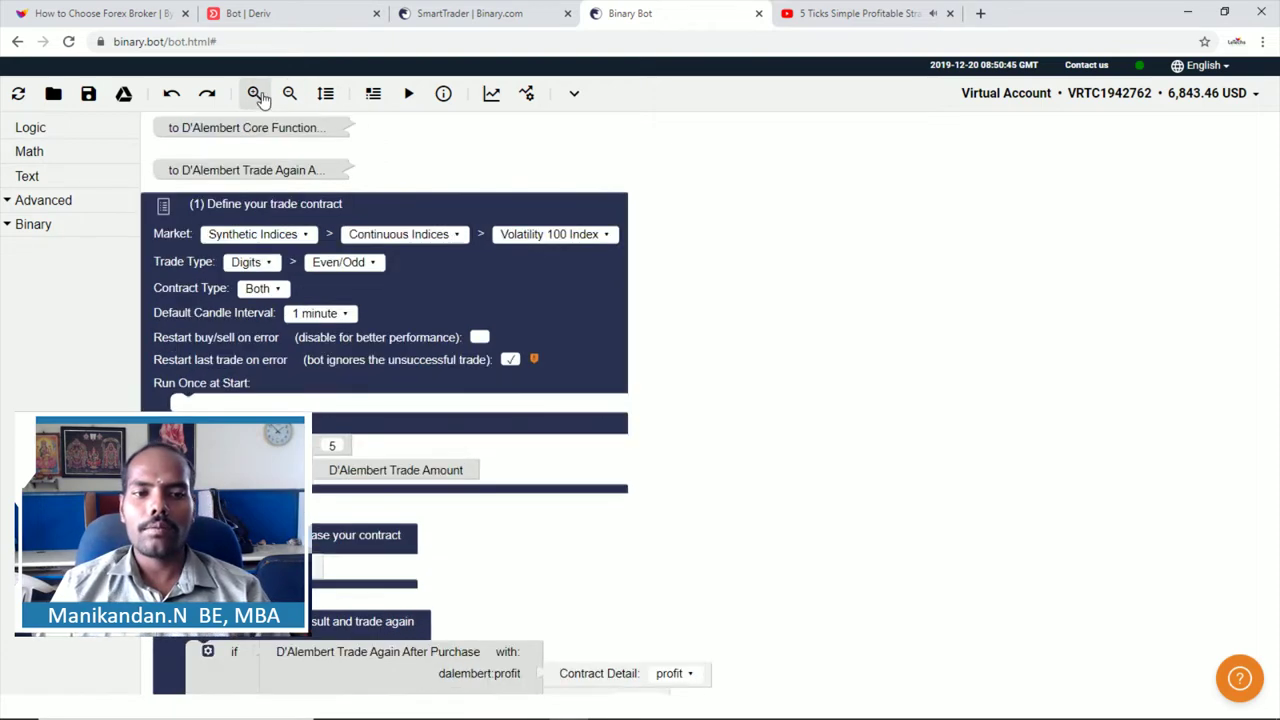
{"action": "left_click", "coordinate": [261, 94]}
{"action": "left_click", "coordinate": [289, 94]}
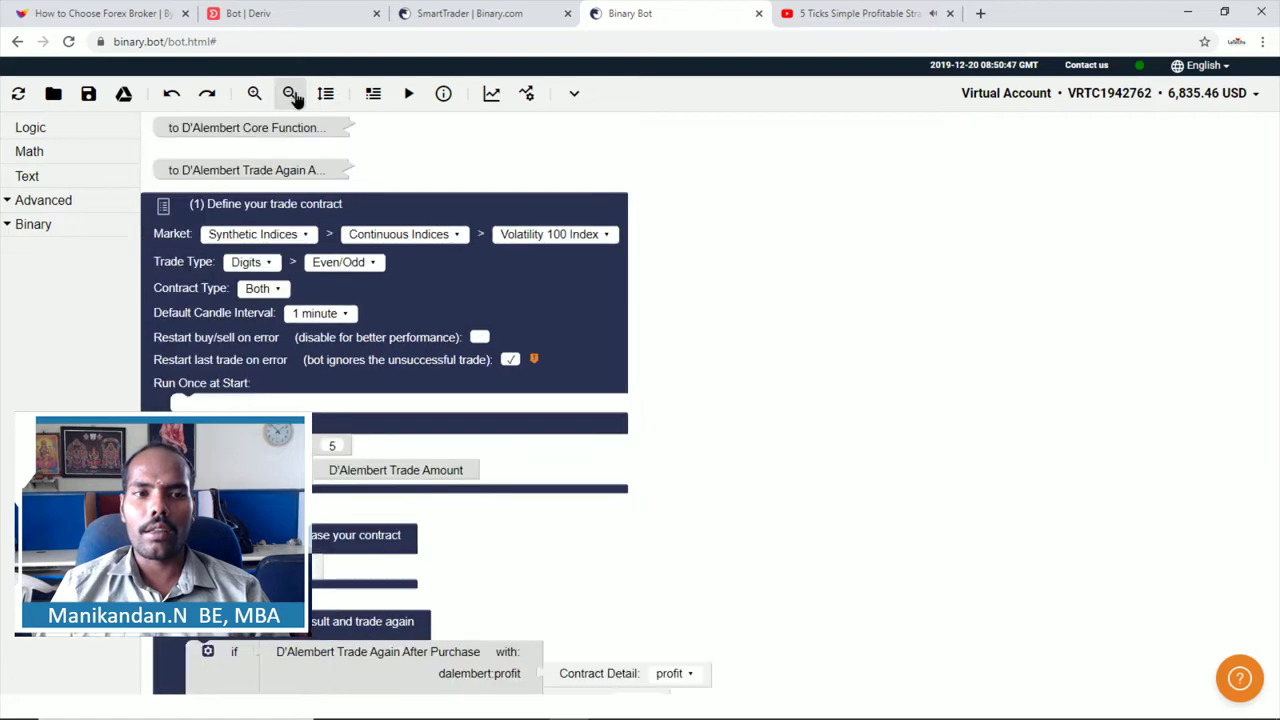
{"action": "left_click", "coordinate": [289, 94]}
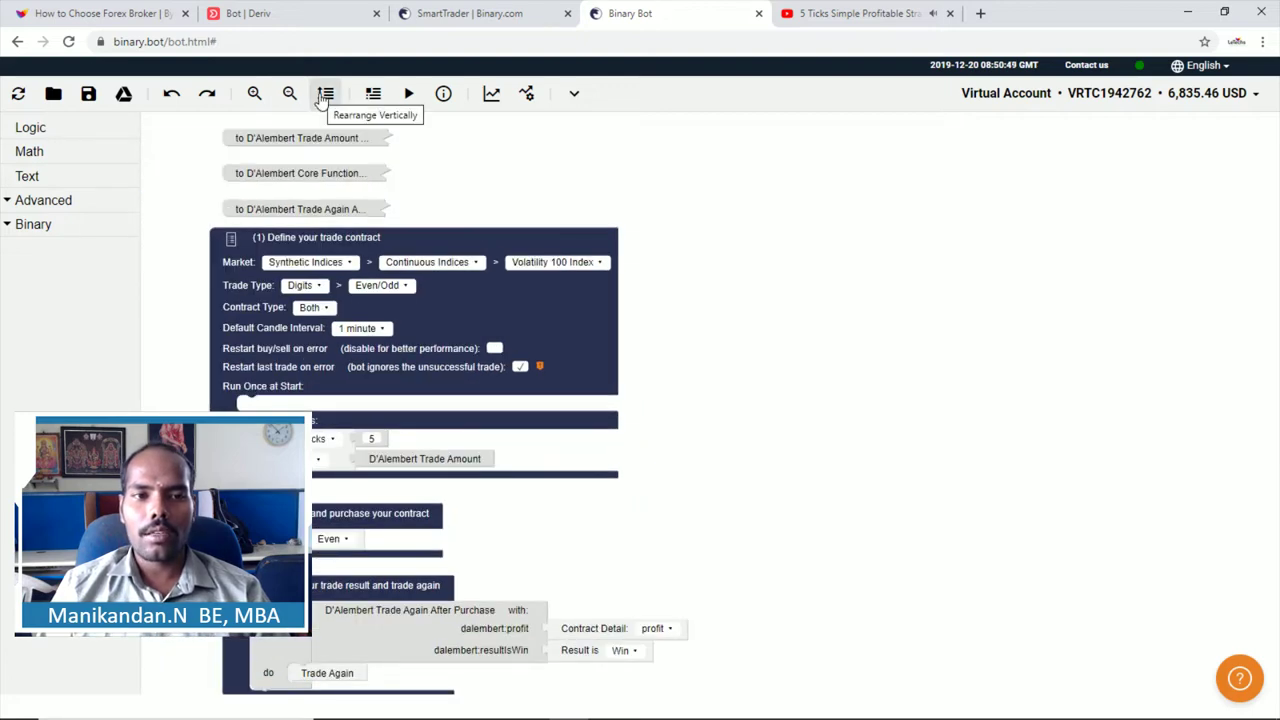
{"action": "left_click", "coordinate": [324, 96]}
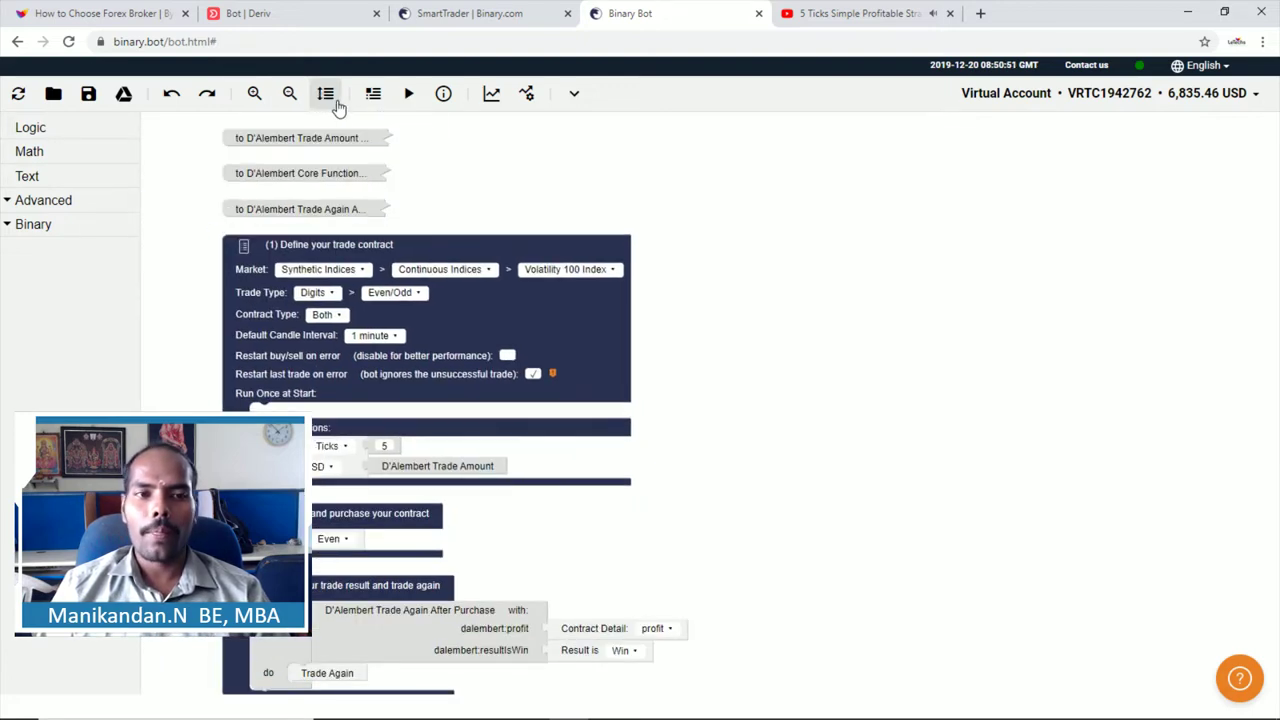
{"action": "left_click", "coordinate": [372, 95]}
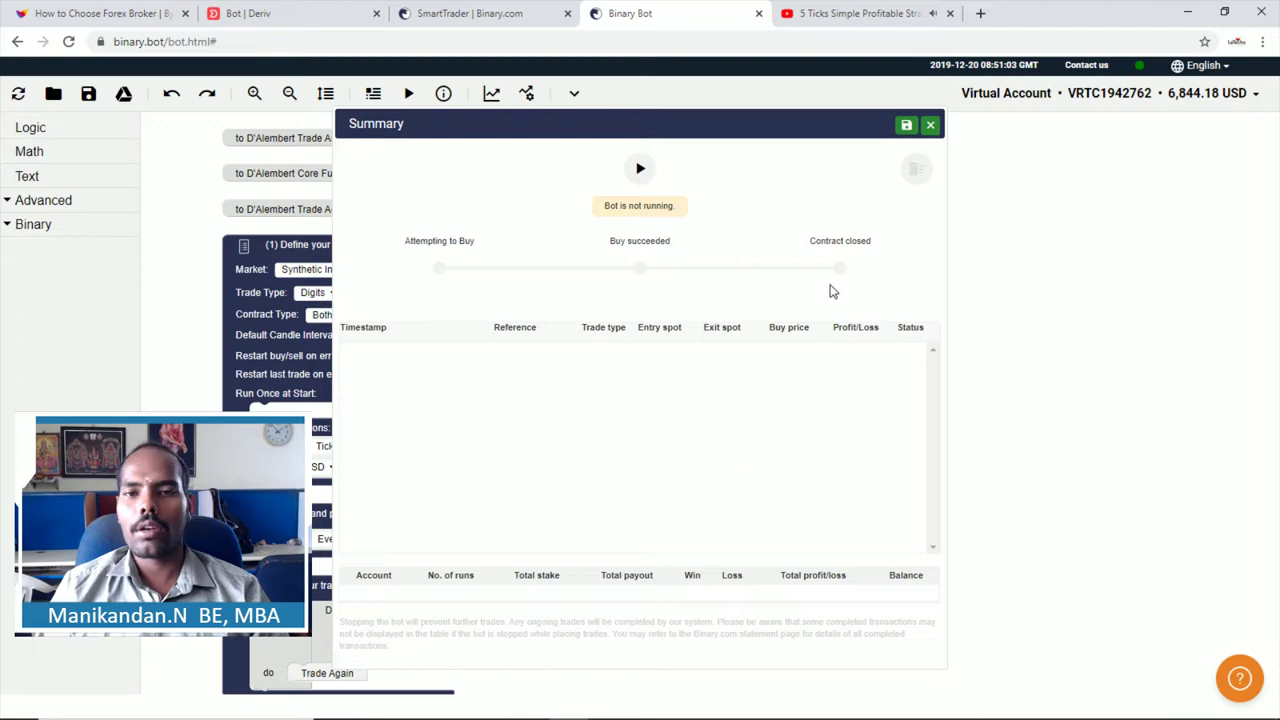
Step: Review the trade Summary panel and the message Log, closing each afterwards
{"action": "left_click", "coordinate": [930, 125]}
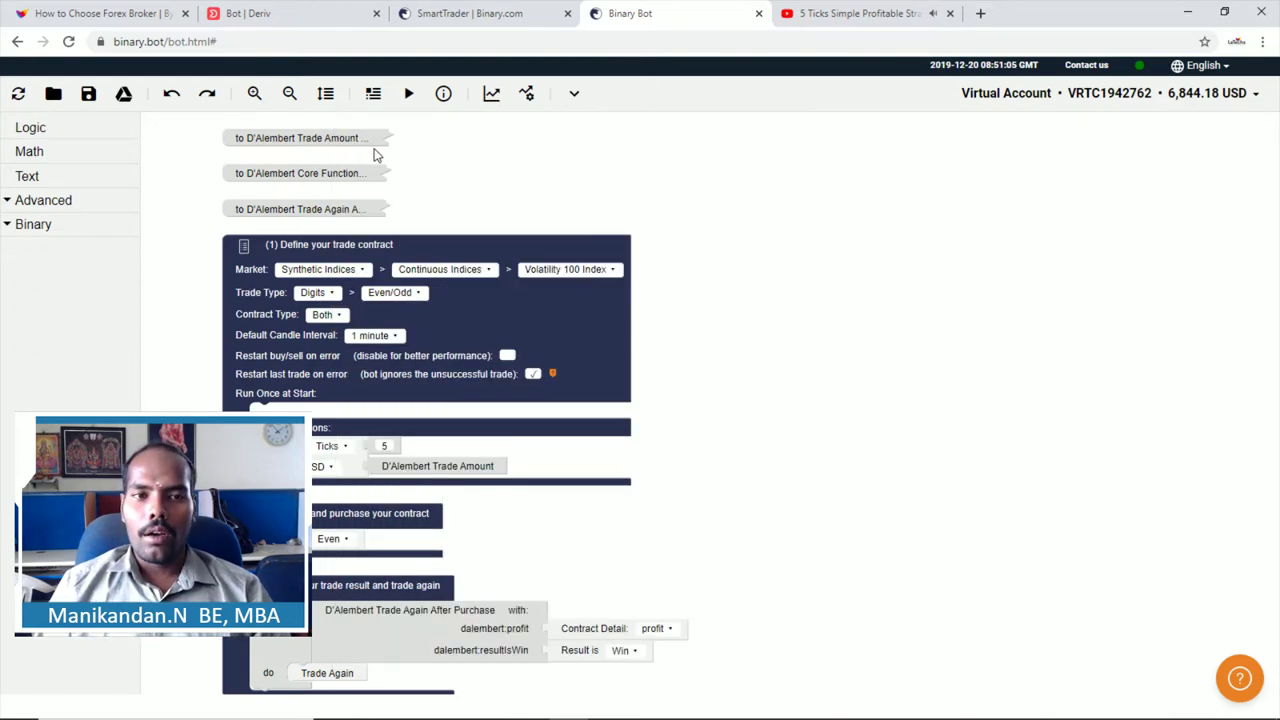
{"action": "left_click", "coordinate": [372, 97]}
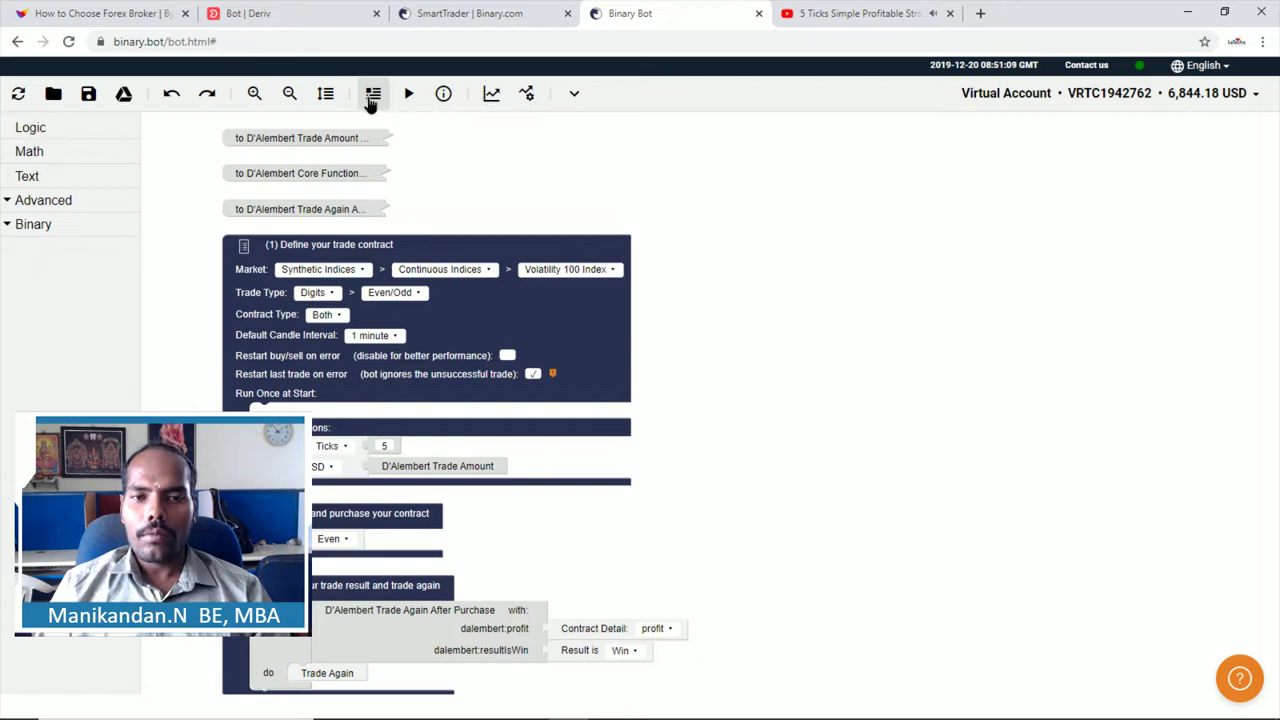
{"action": "left_click", "coordinate": [930, 125]}
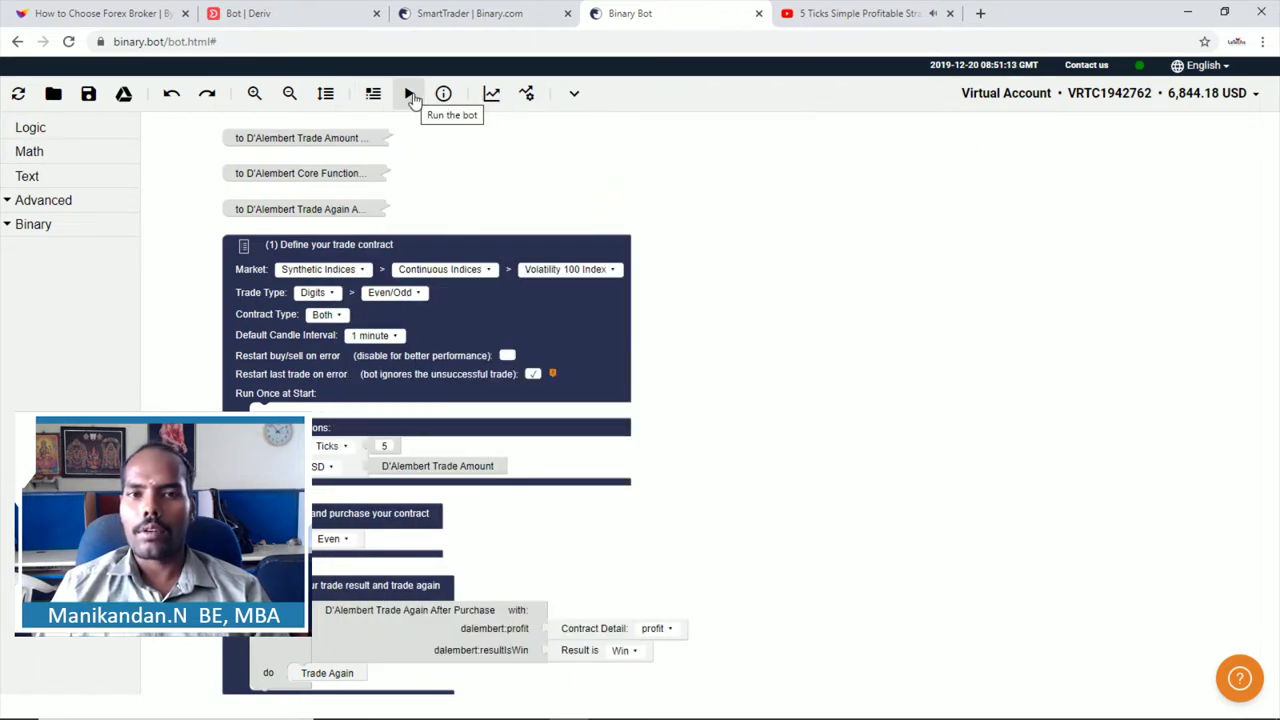
{"action": "left_click", "coordinate": [443, 93]}
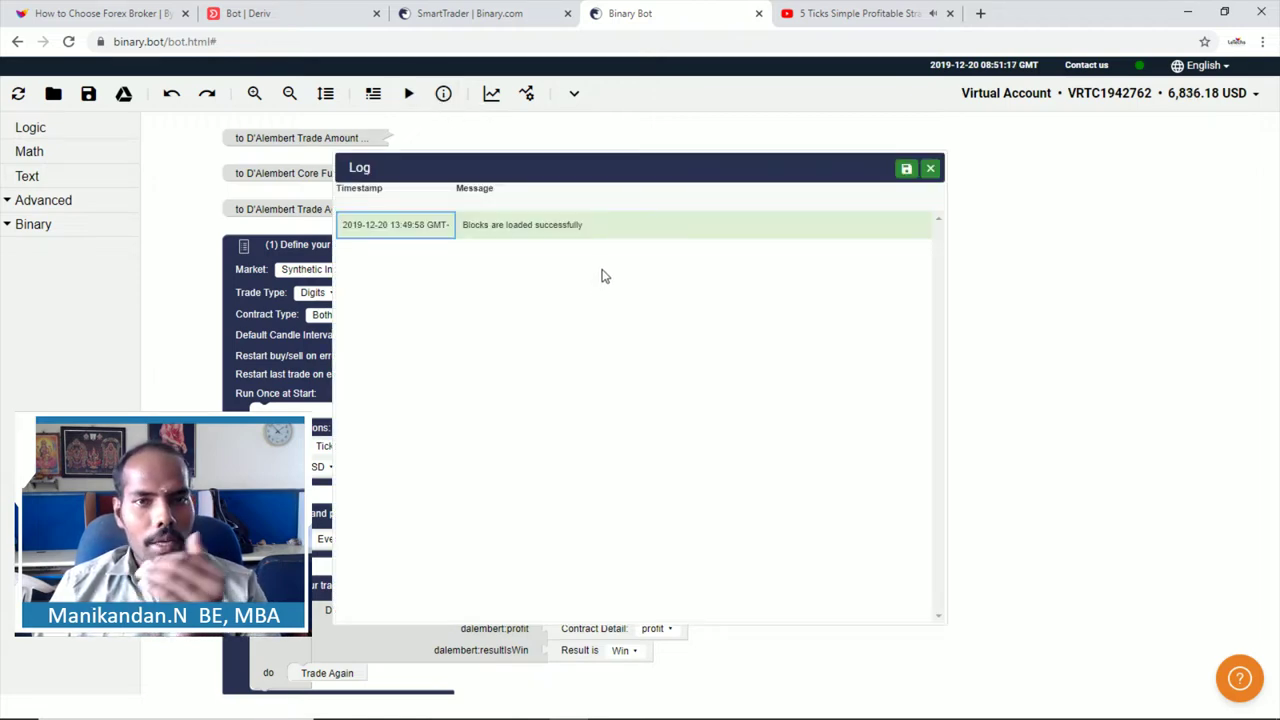
{"action": "left_click", "coordinate": [929, 169]}
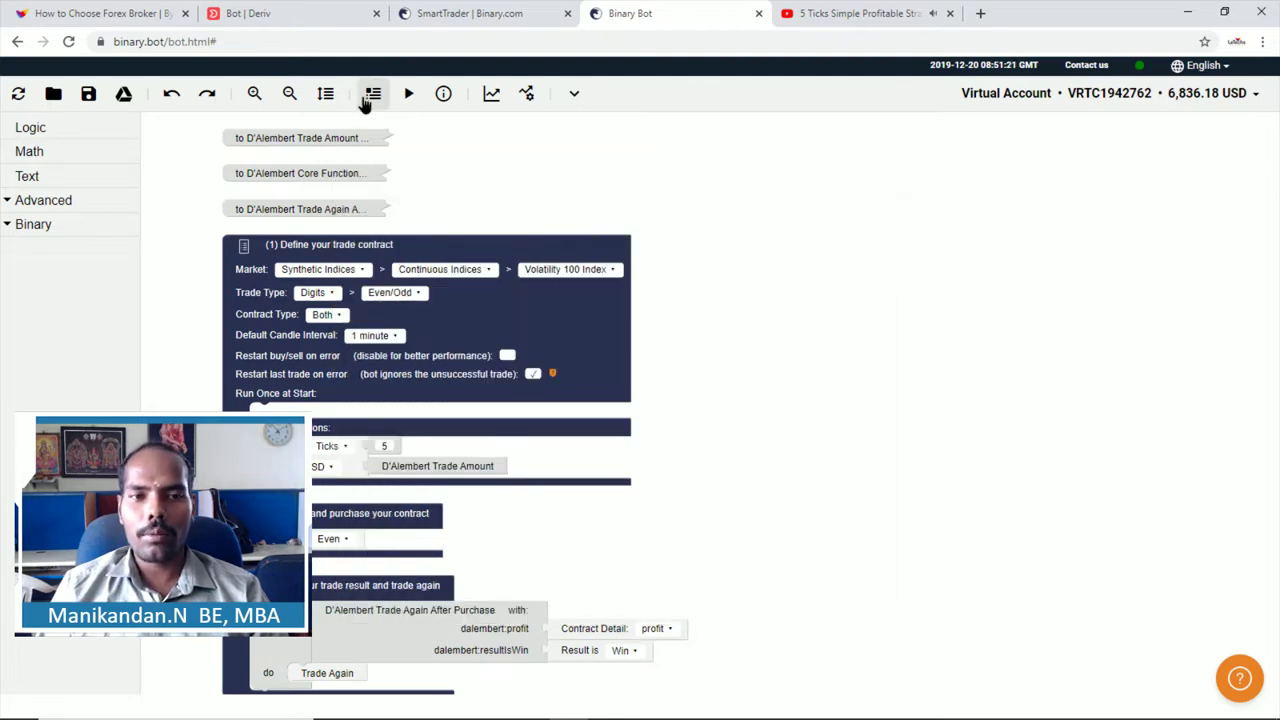
{"action": "left_click", "coordinate": [368, 97]}
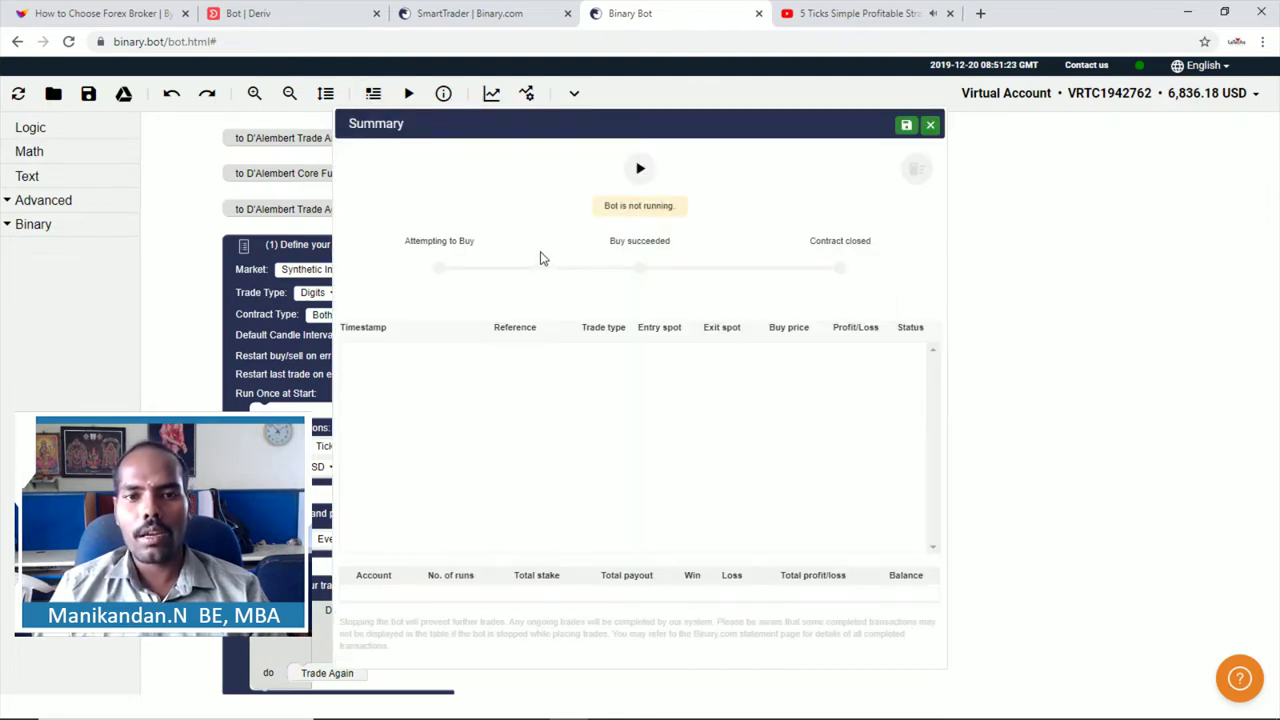
{"action": "left_click", "coordinate": [929, 125]}
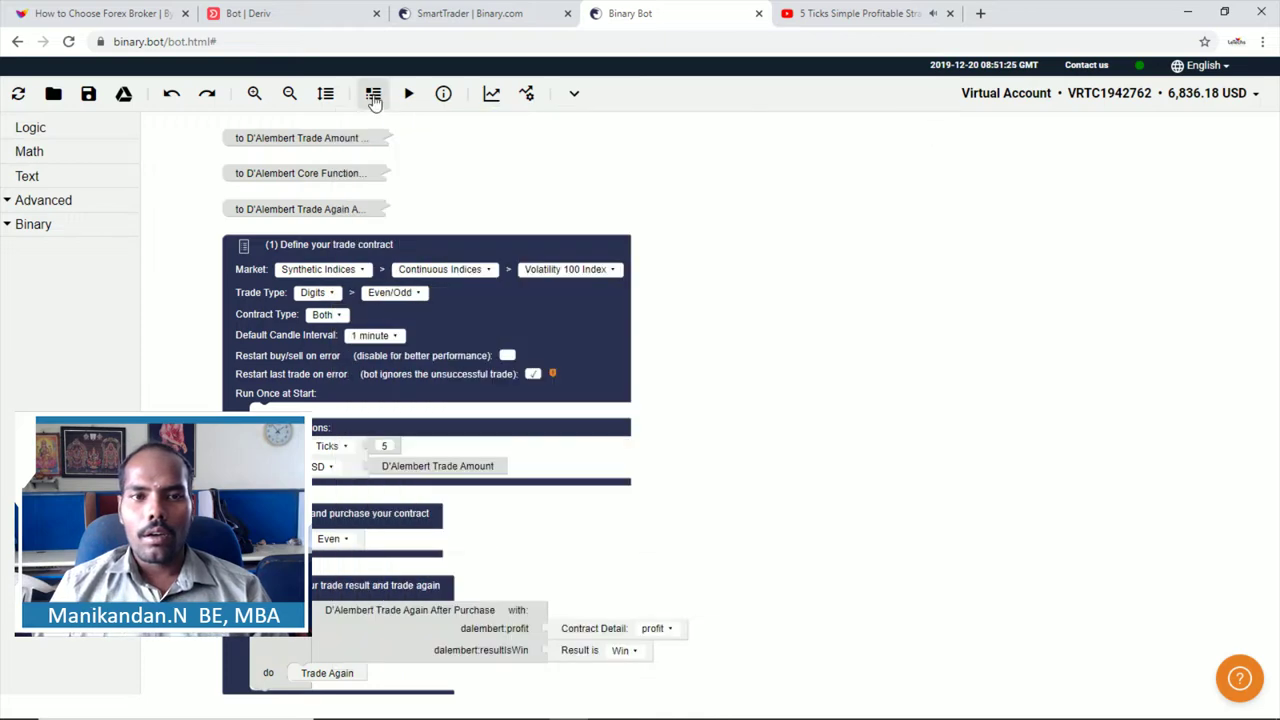
{"action": "left_click", "coordinate": [443, 93]}
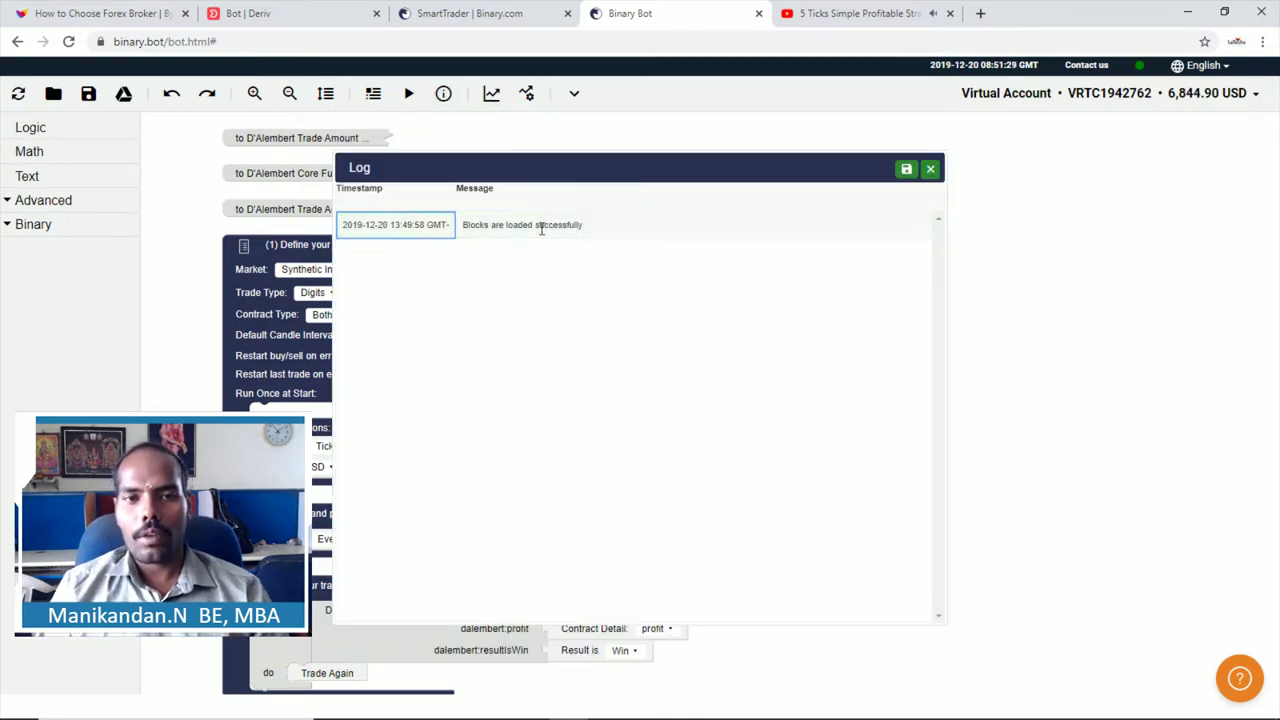
{"action": "left_click", "coordinate": [930, 169]}
Step: Inspect the Volatility 100 Index tick chart and Trading View chart, then close both
{"action": "left_click", "coordinate": [493, 107]}
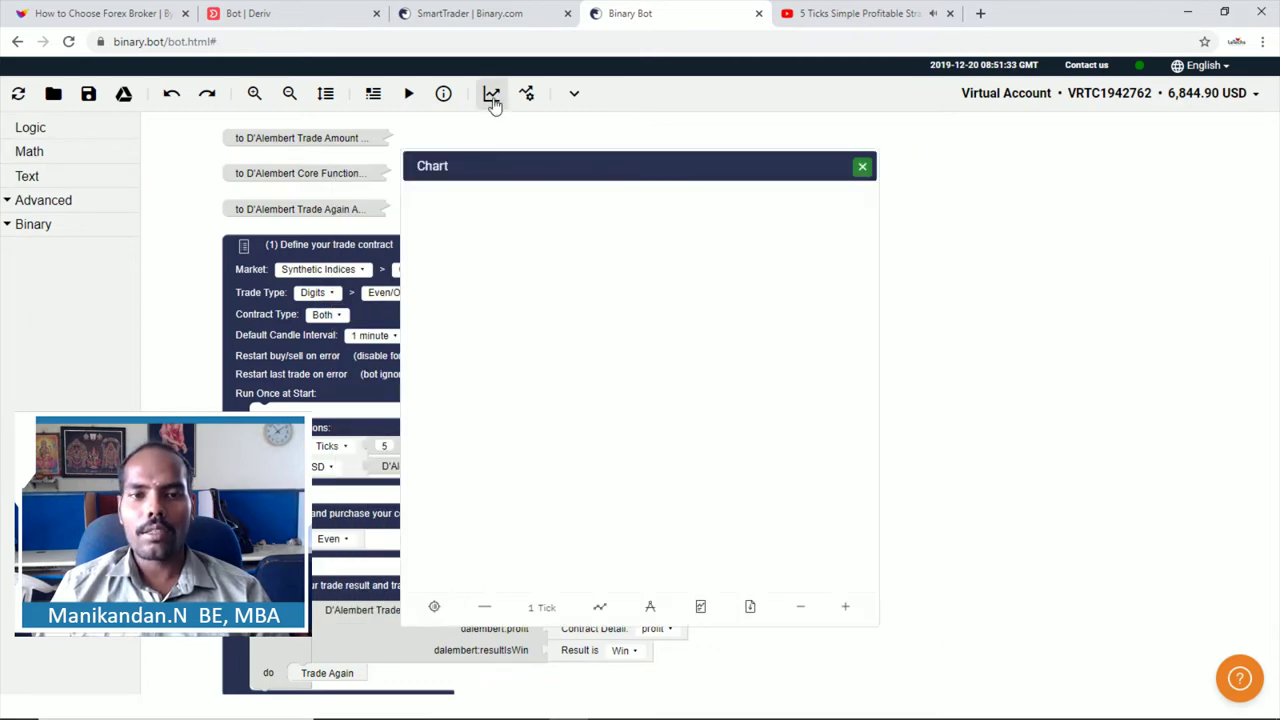
{"action": "left_click", "coordinate": [862, 166]}
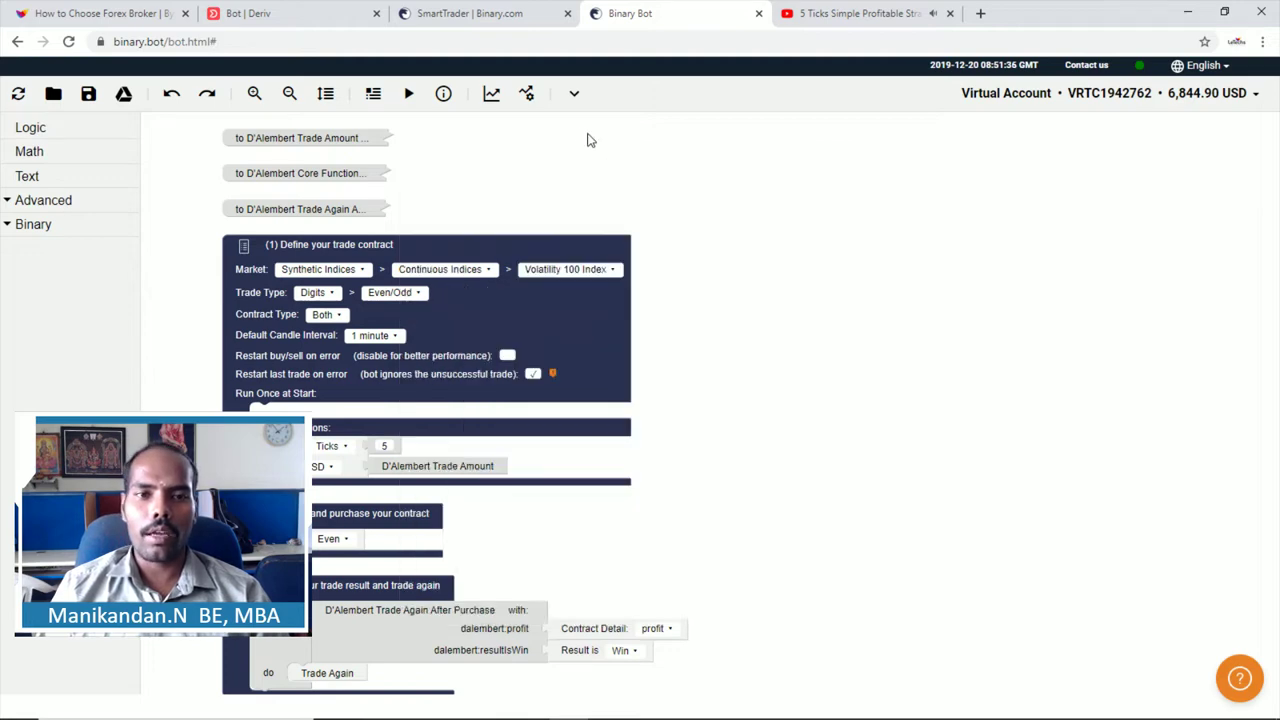
{"action": "left_click", "coordinate": [491, 95]}
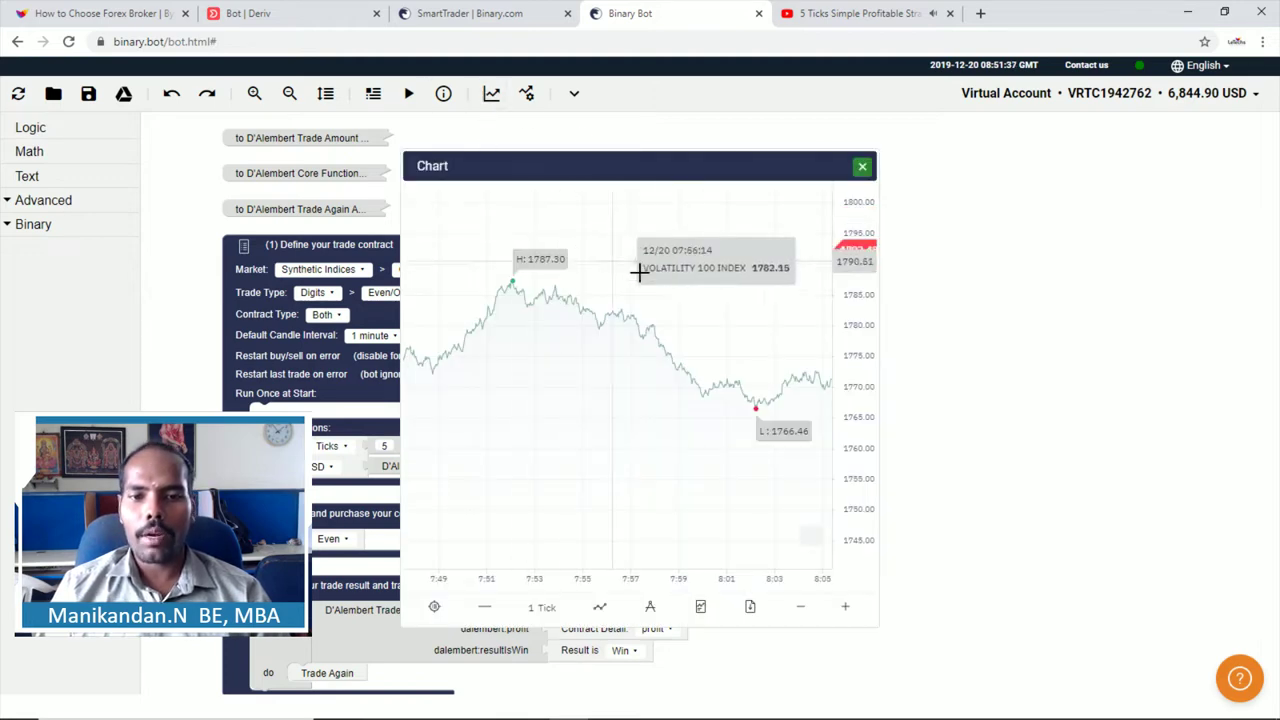
{"action": "left_click", "coordinate": [862, 166]}
{"action": "left_click", "coordinate": [527, 95]}
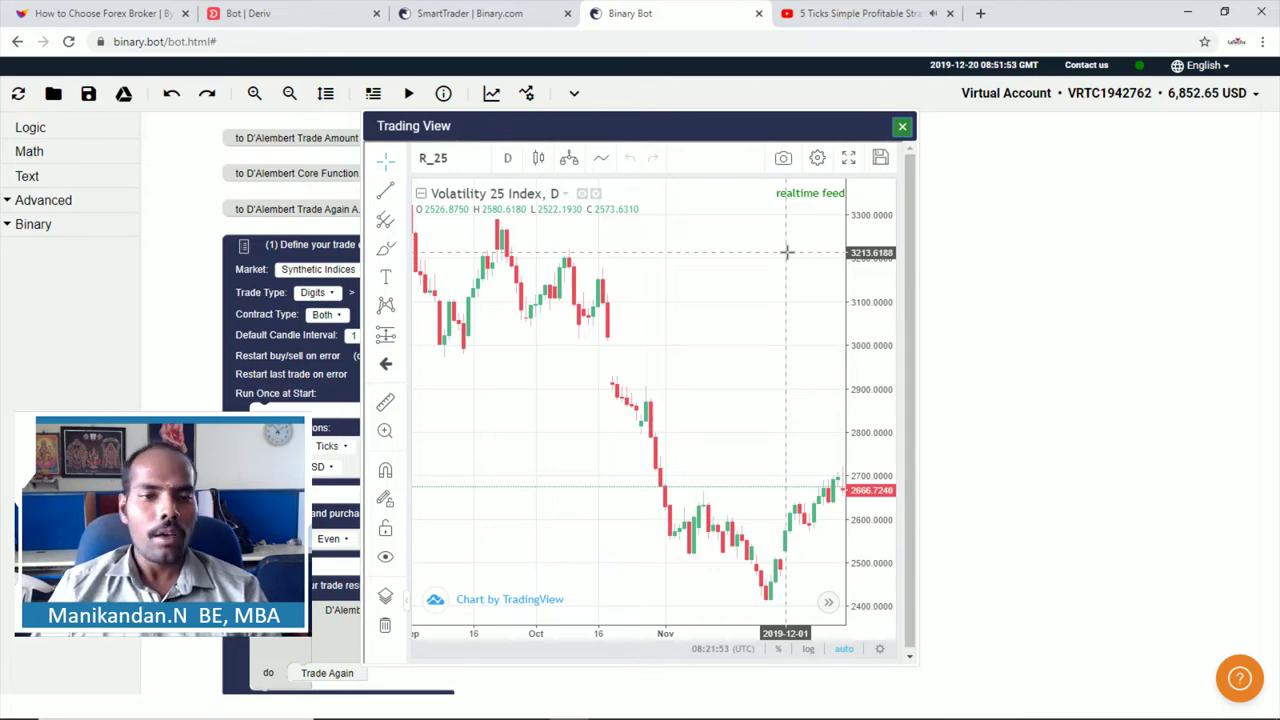
{"action": "left_click", "coordinate": [900, 135]}
{"action": "left_click", "coordinate": [527, 93]}
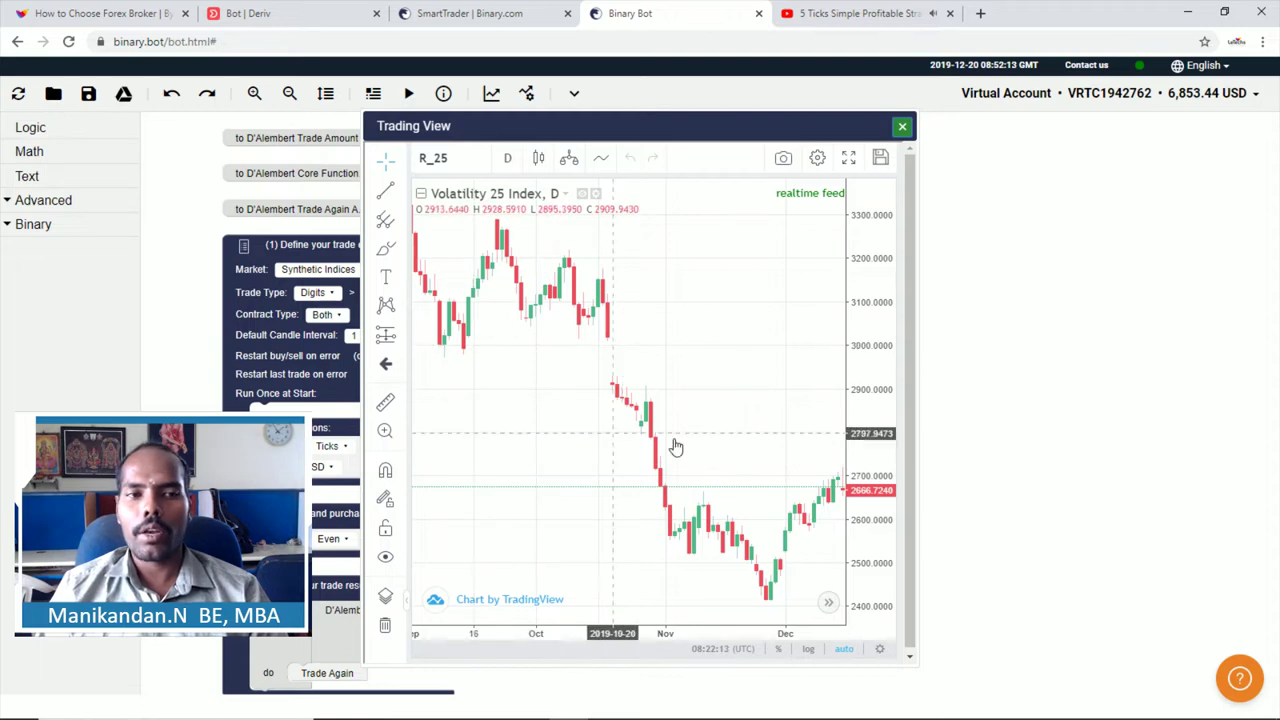
{"action": "left_click", "coordinate": [902, 126]}
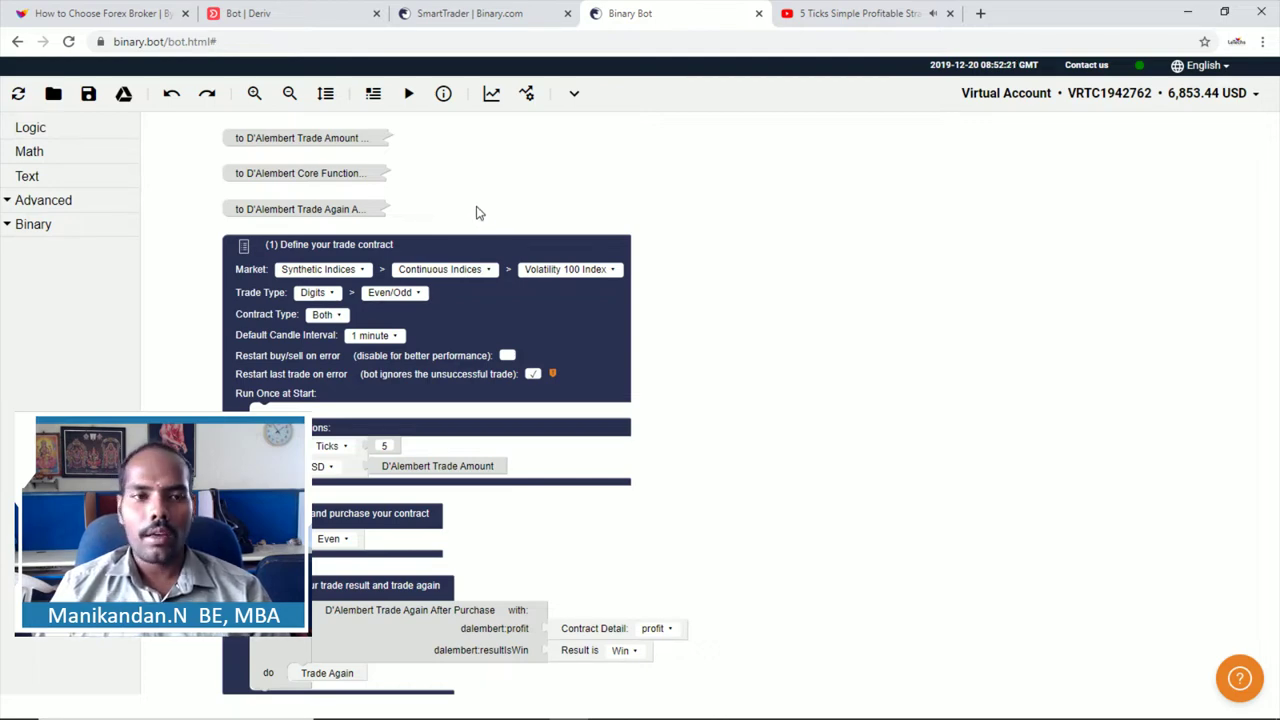
Step: Reset the workspace to the default Forex AUD Index Rise/Fall strategy, confirming with Yes
{"action": "left_click", "coordinate": [16, 95]}
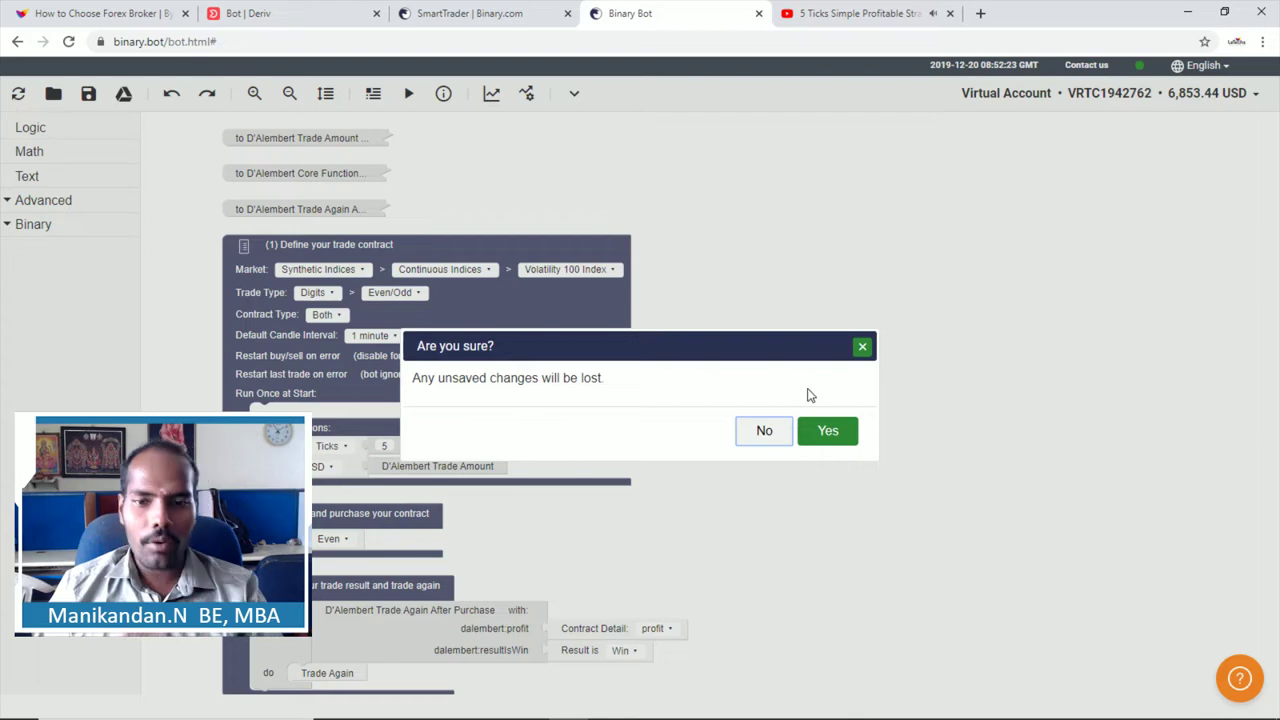
{"action": "left_click", "coordinate": [826, 431]}
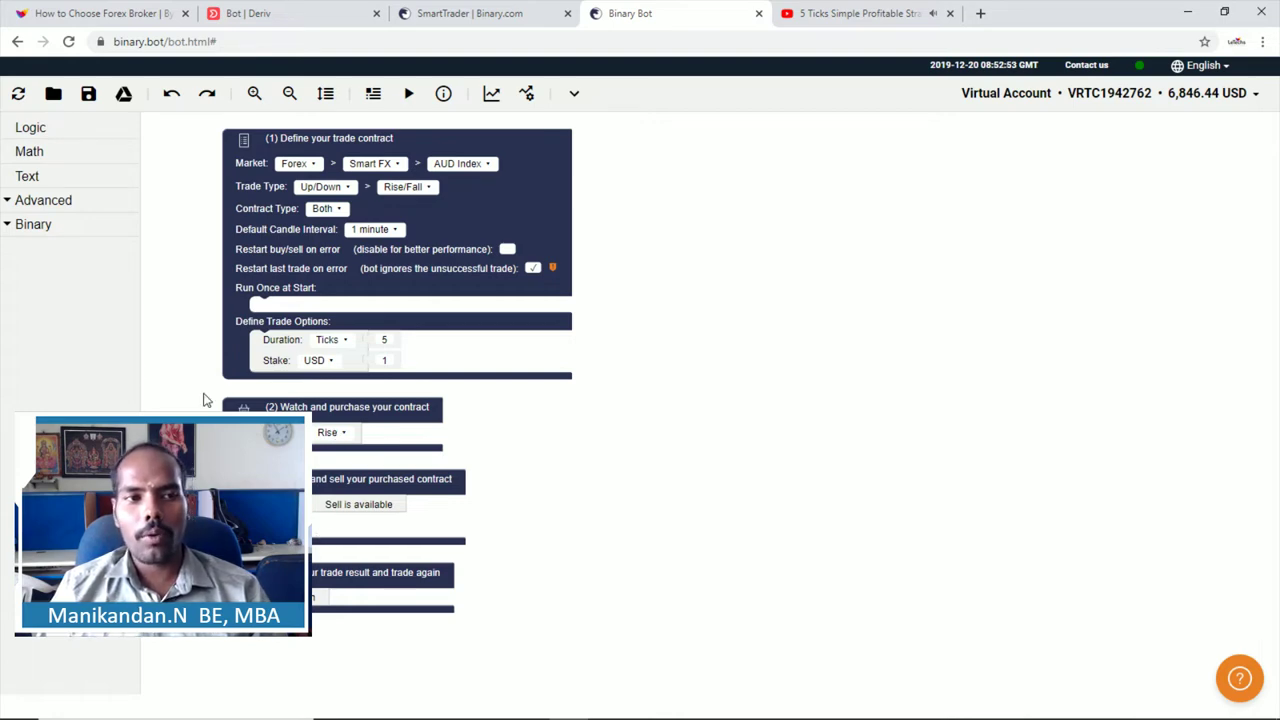
Step: Place a Logic if/do block and a Math 1 + 1 block beside the Rise purchase step
{"action": "left_click", "coordinate": [38, 128]}
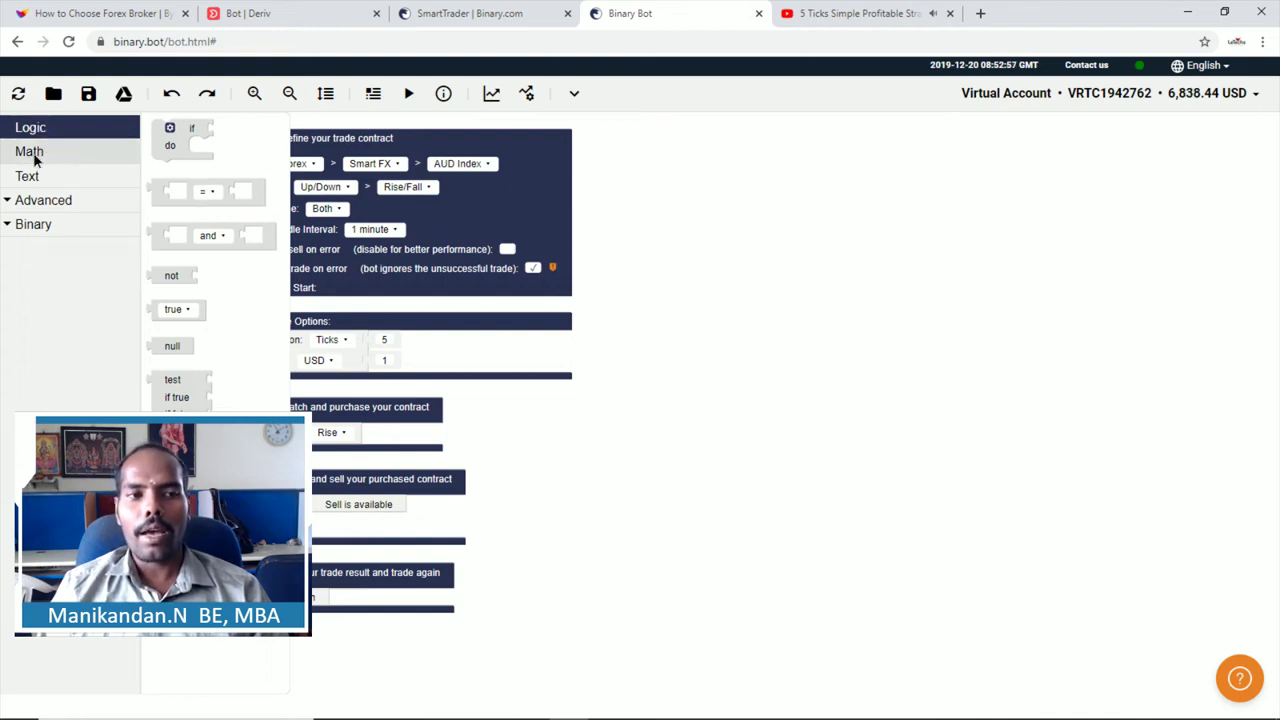
{"action": "left_click", "coordinate": [36, 158]}
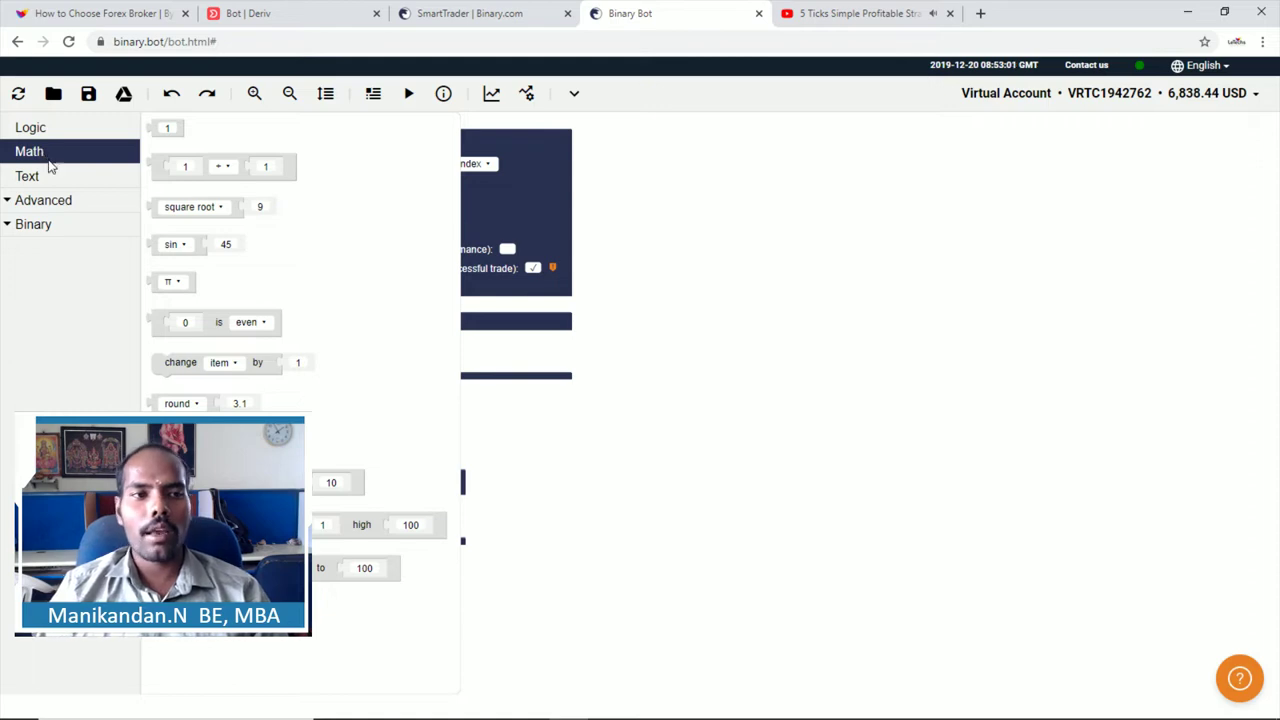
{"action": "left_click", "coordinate": [50, 176]}
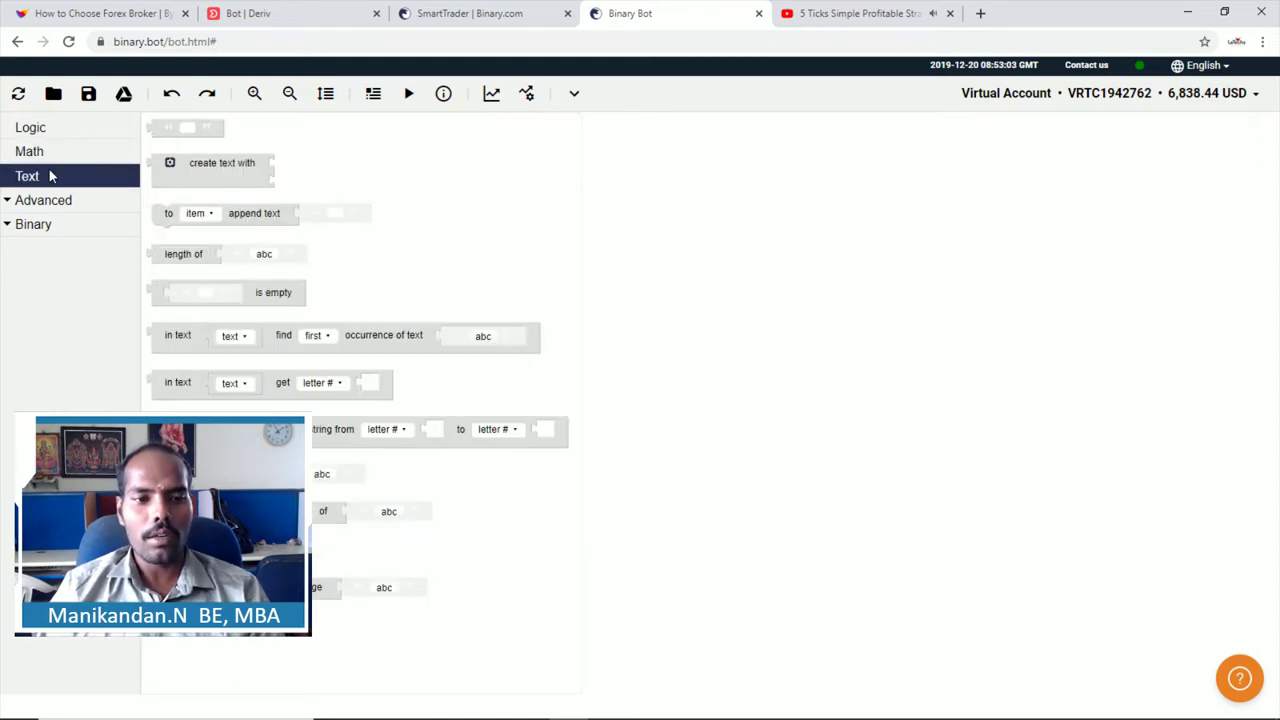
{"action": "left_click", "coordinate": [28, 204]}
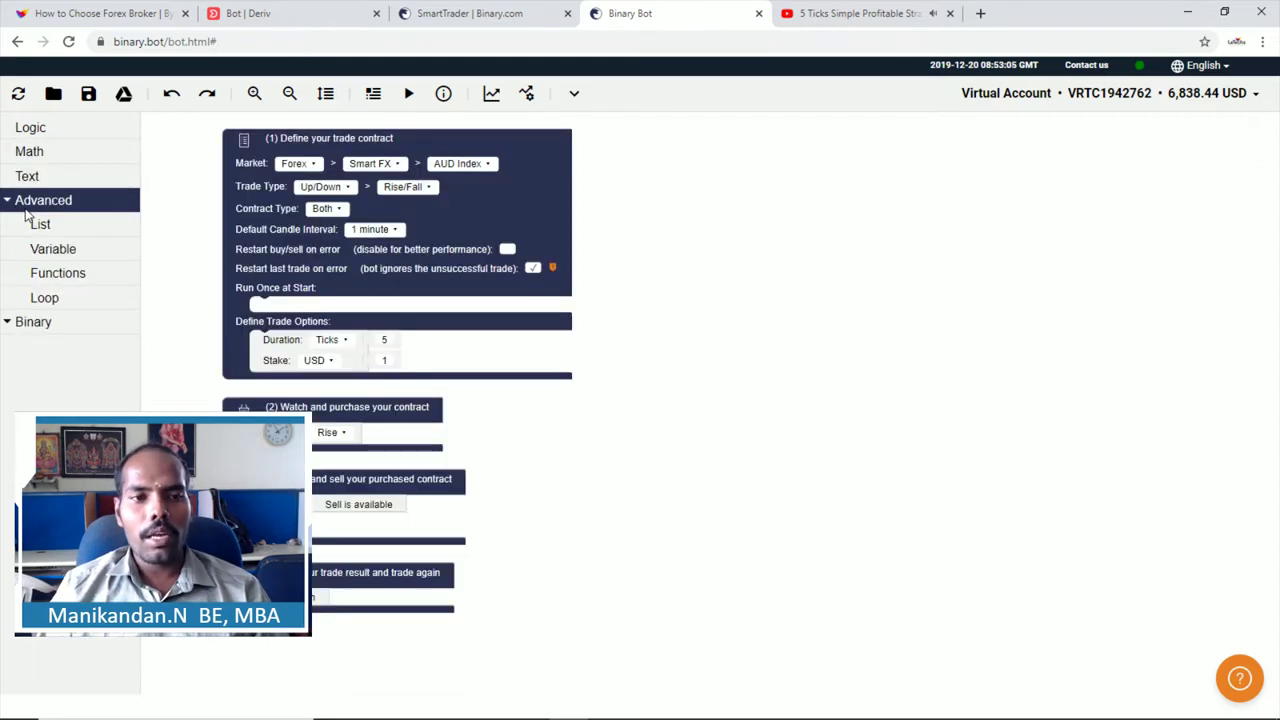
{"action": "left_click", "coordinate": [30, 134]}
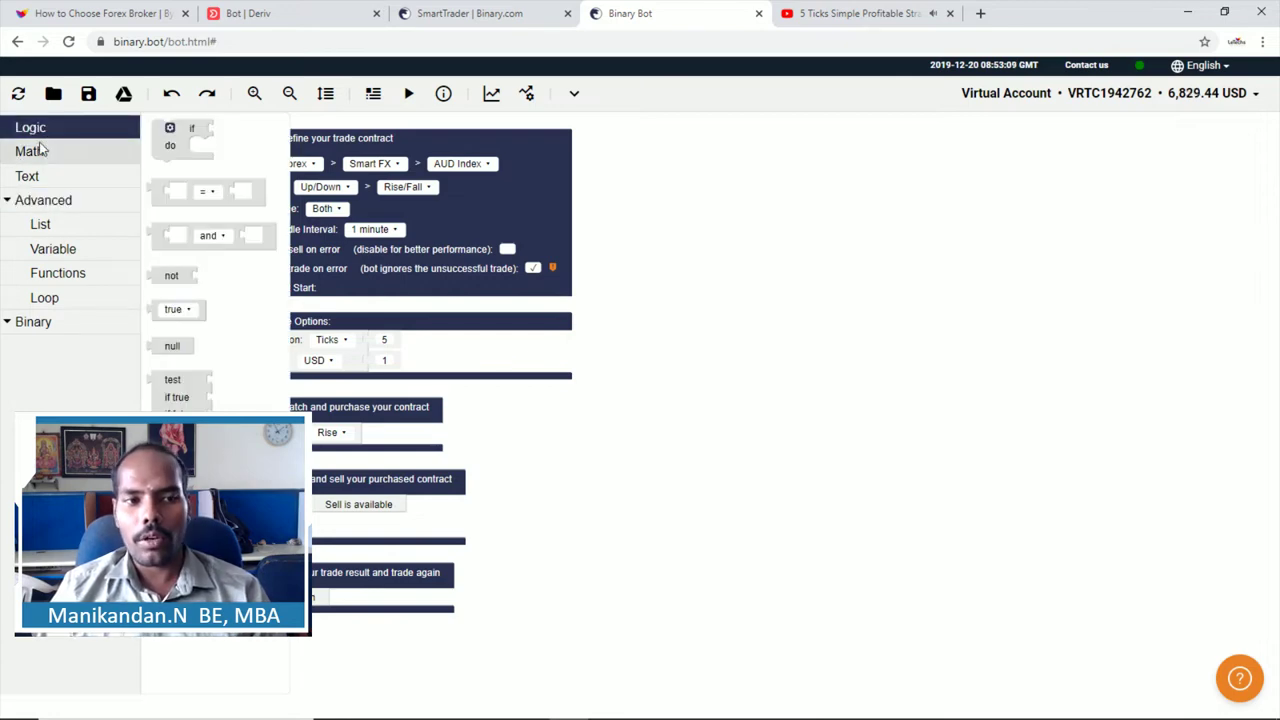
{"action": "left_click", "coordinate": [182, 136]}
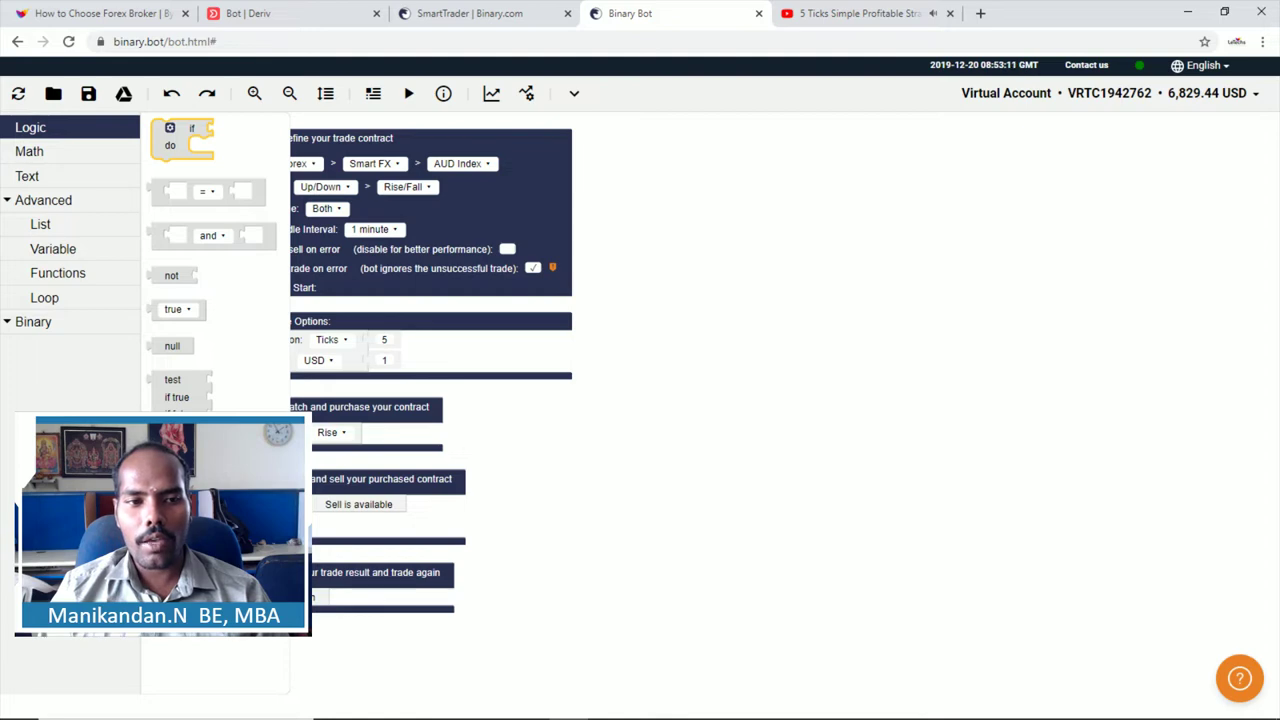
{"action": "left_click_drag", "start_coordinate": [182, 136], "coordinate": [314, 455]}
{"action": "left_click", "coordinate": [46, 154]}
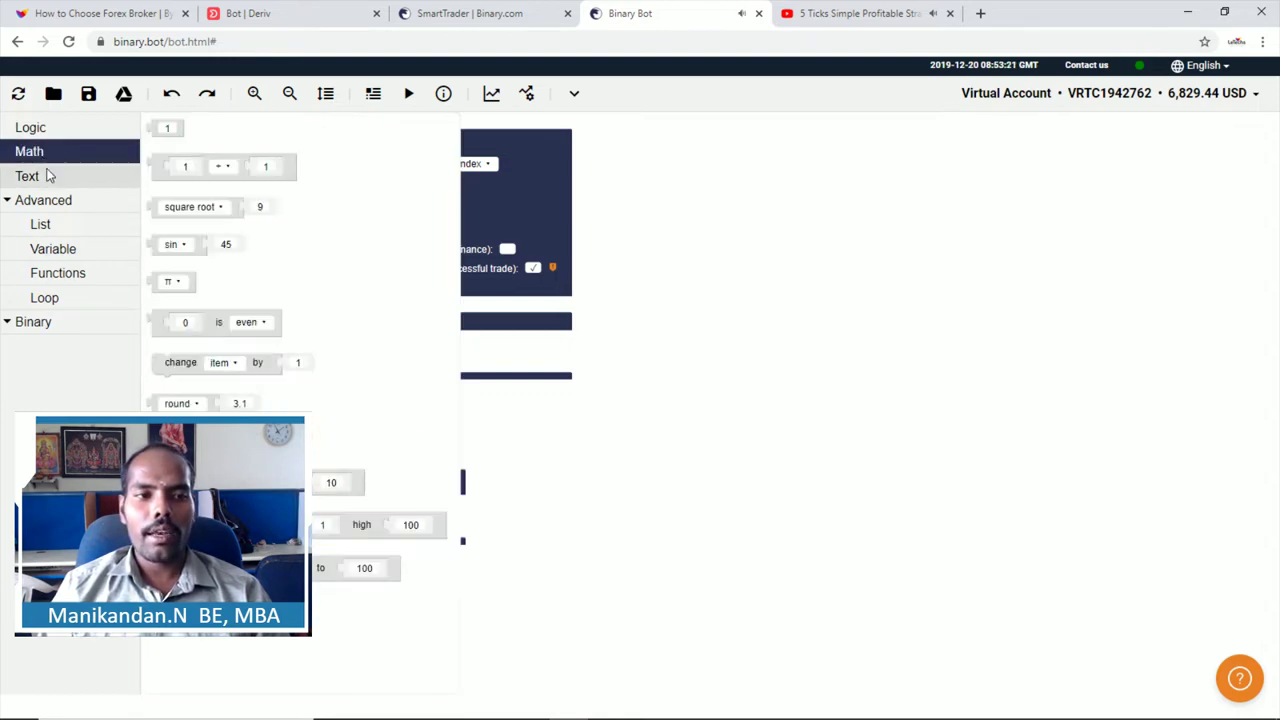
{"action": "left_click", "coordinate": [158, 166]}
{"action": "left_click_drag", "start_coordinate": [158, 166], "coordinate": [346, 450]}
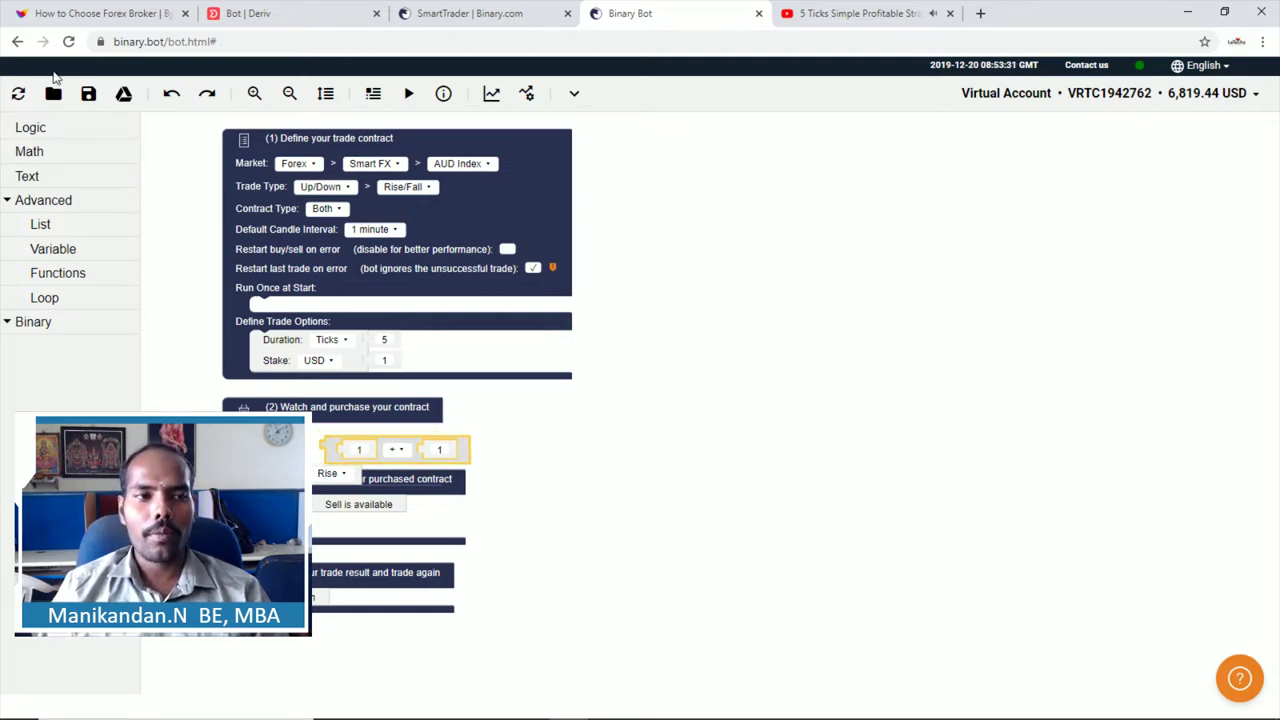
Step: Reset the workspace again, then load from My computer and select the dalembert file
{"action": "left_click", "coordinate": [18, 93]}
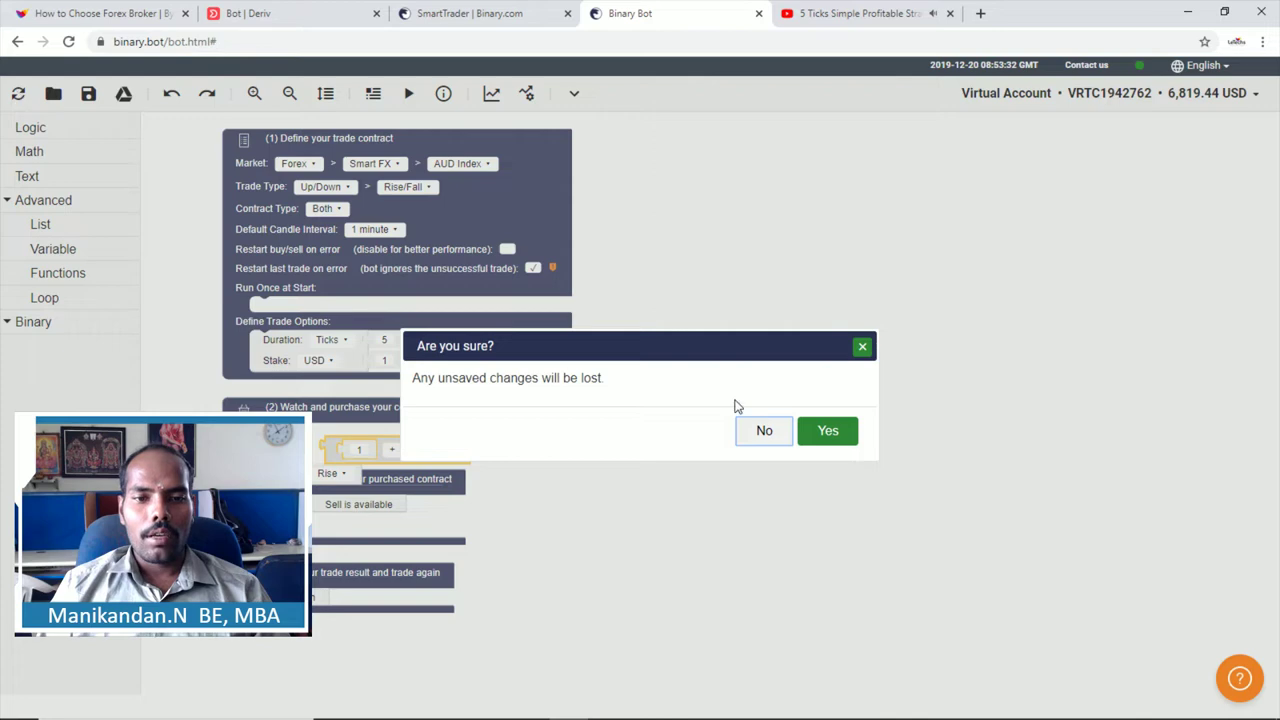
{"action": "left_click", "coordinate": [829, 436]}
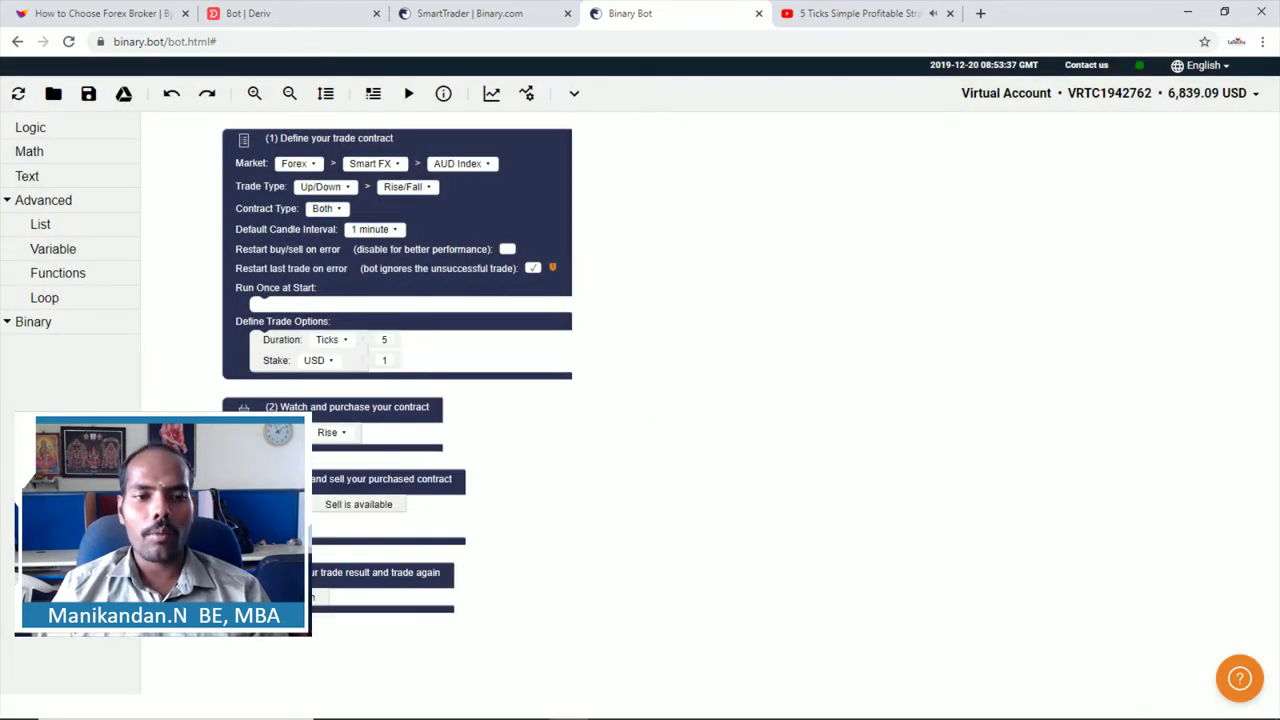
{"action": "left_click", "coordinate": [54, 94]}
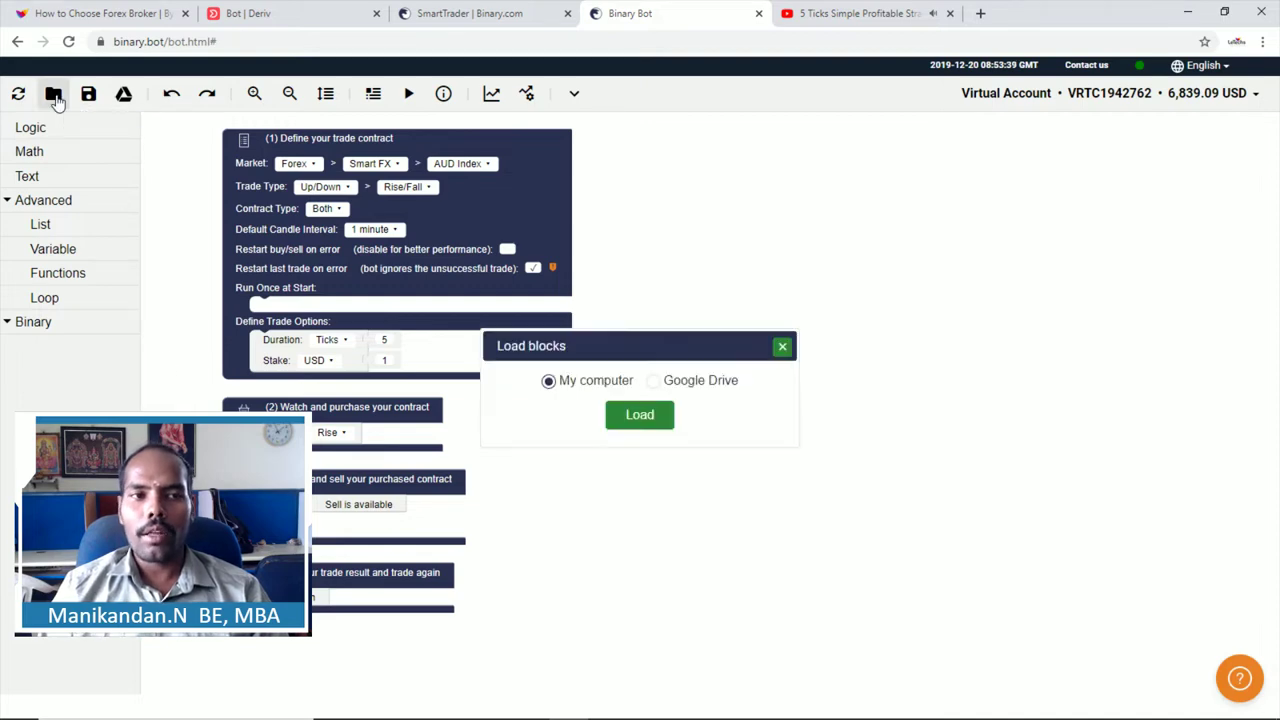
{"action": "left_click", "coordinate": [637, 415]}
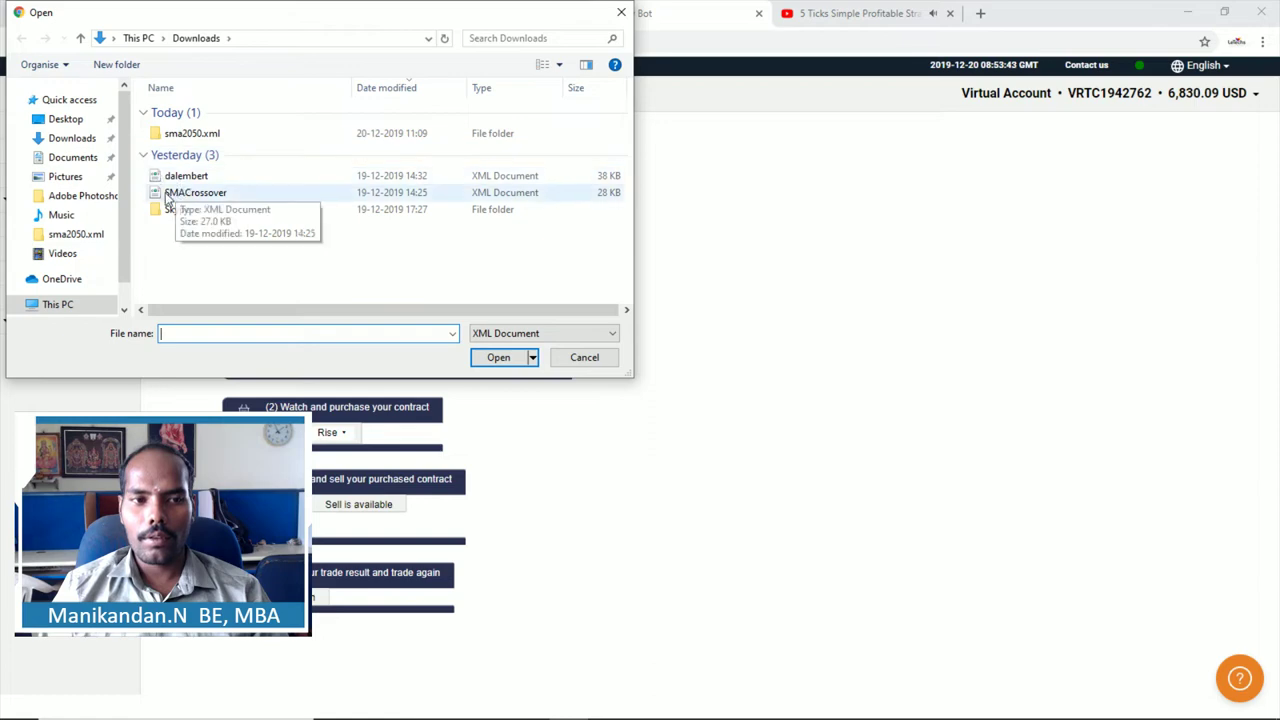
{"action": "left_click", "coordinate": [180, 176]}
Step: Open dalembert.xml and nudge the workspace to view its D'Alembert blocks
{"action": "left_click", "coordinate": [496, 357]}
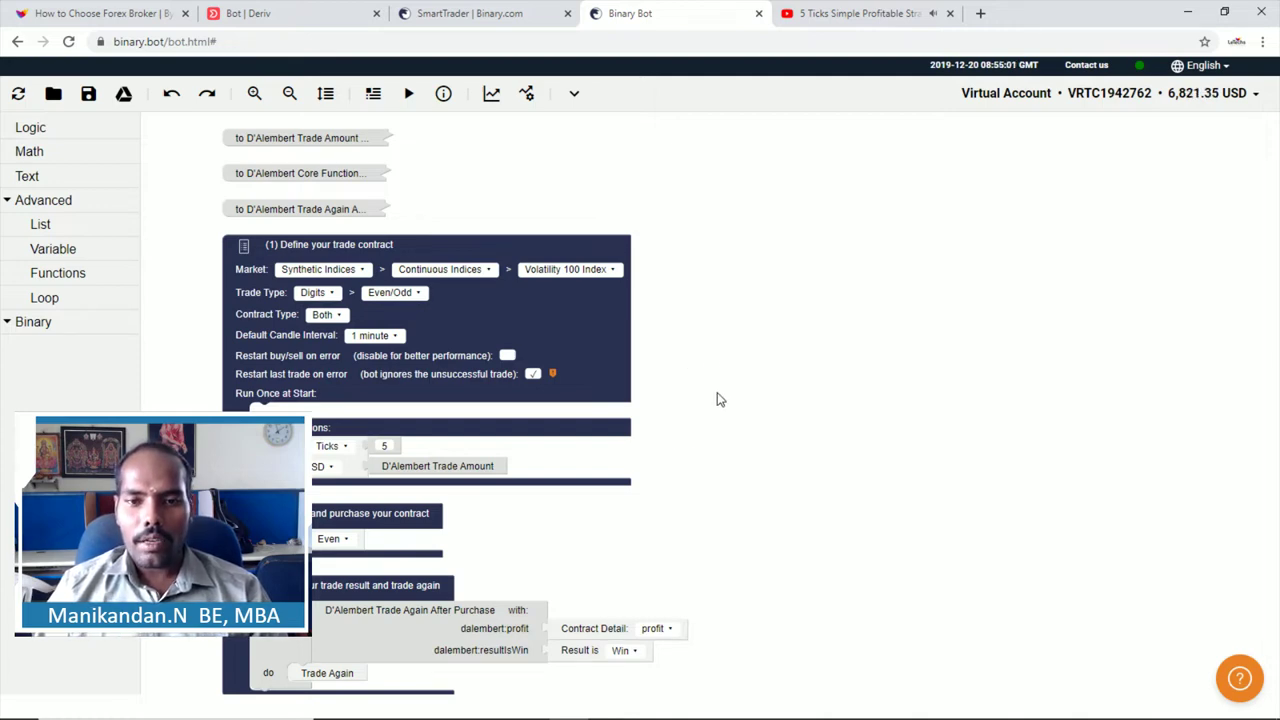
{"action": "left_click_drag", "start_coordinate": [714, 403], "coordinate": [720, 423]}
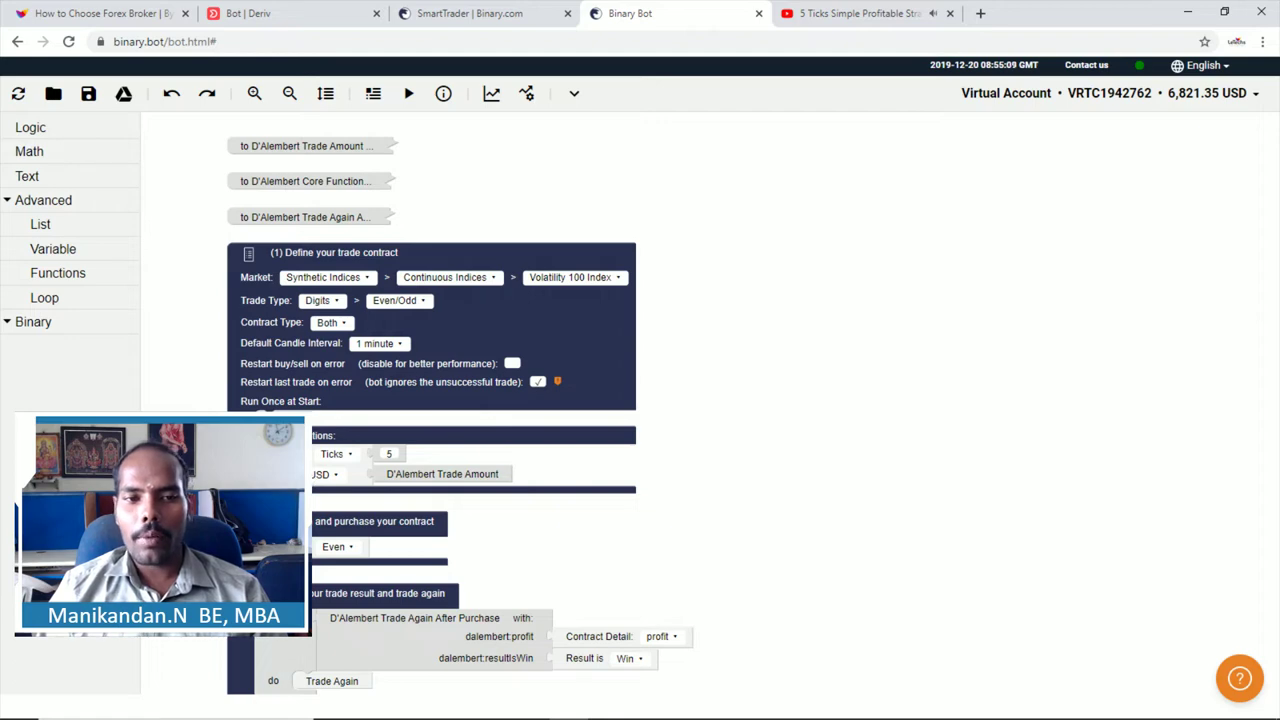
Step: Set the trade type to Up/Down Rise/Fall, leaving the purchase direction on Rise
{"action": "left_click", "coordinate": [307, 304]}
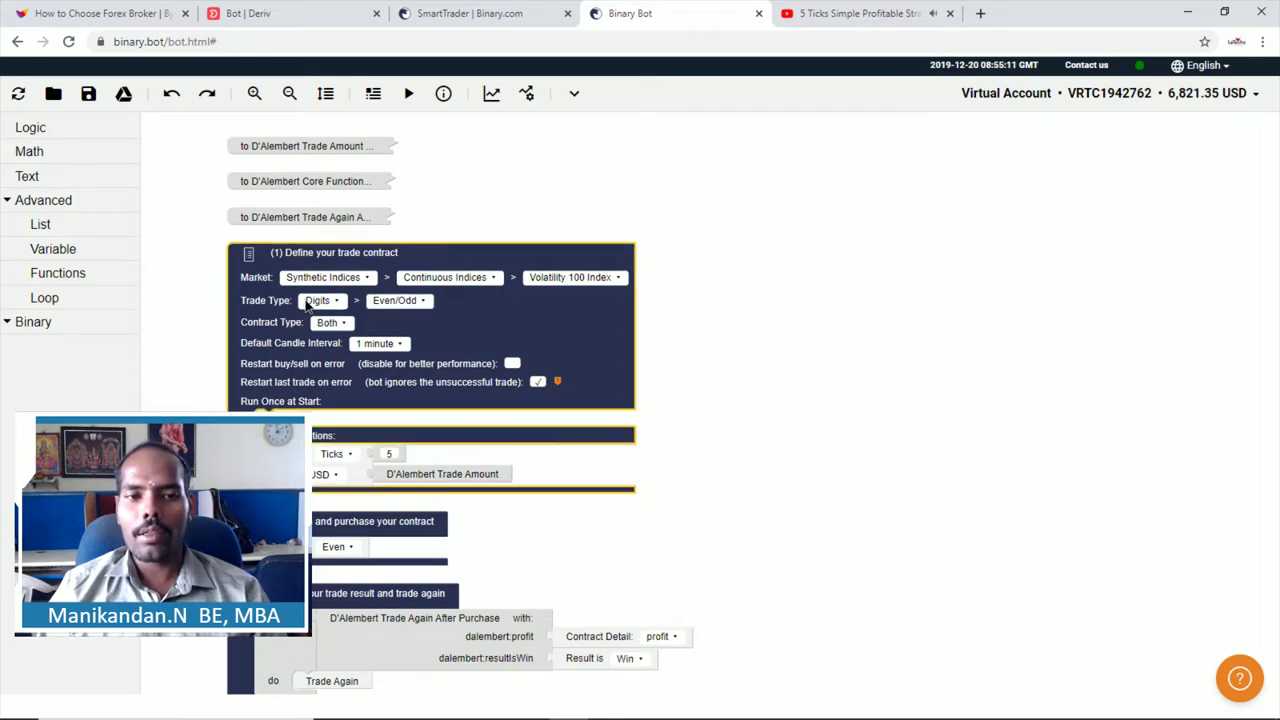
{"action": "left_click", "coordinate": [310, 301]}
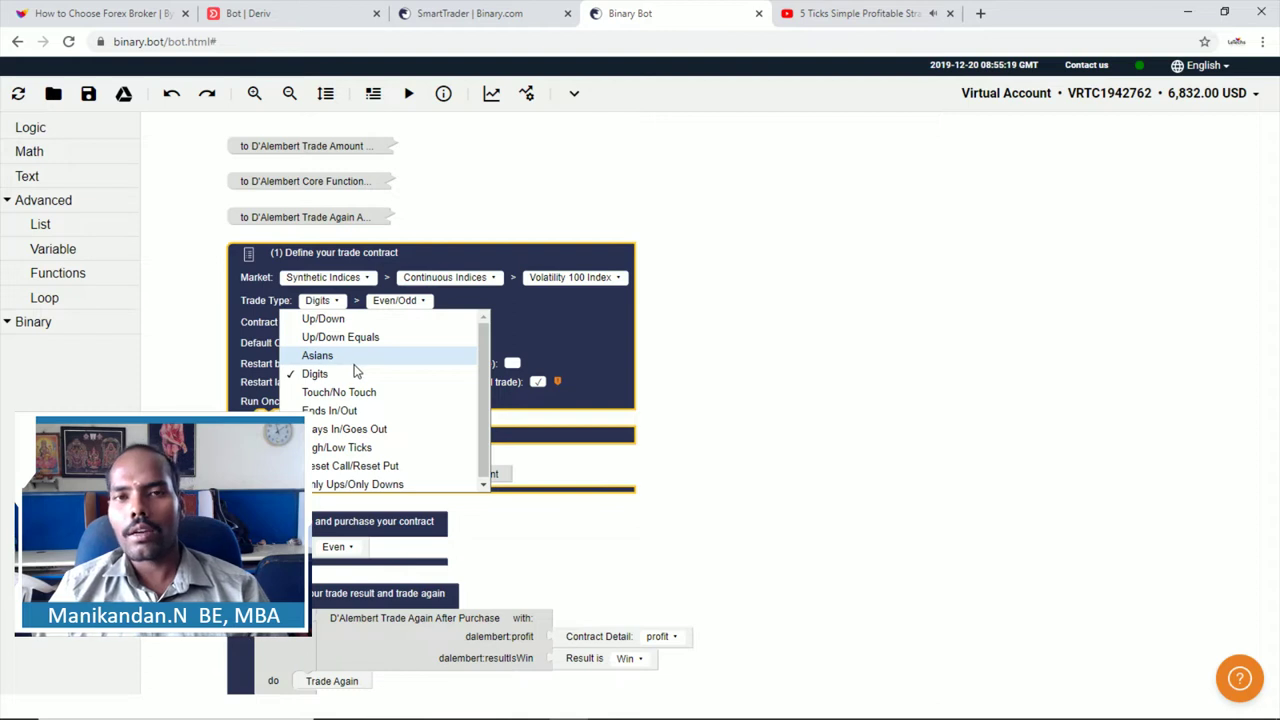
{"action": "left_click", "coordinate": [322, 319]}
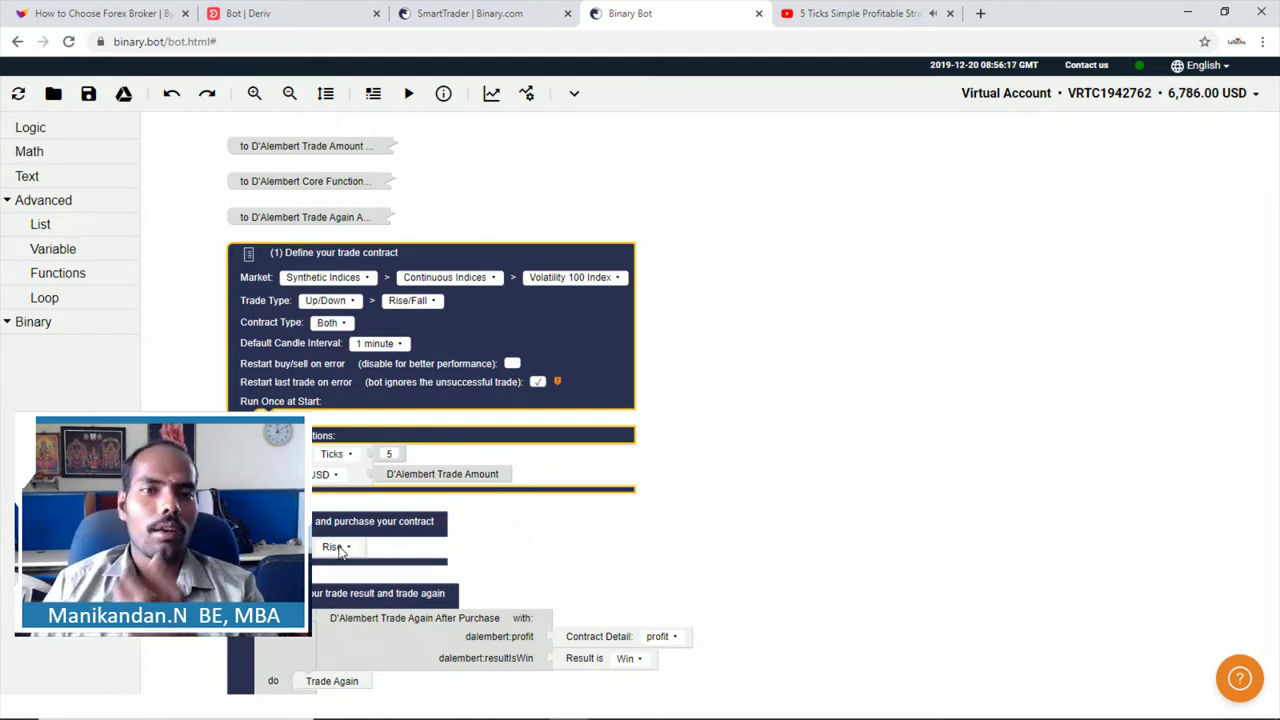
{"action": "left_click", "coordinate": [340, 550]}
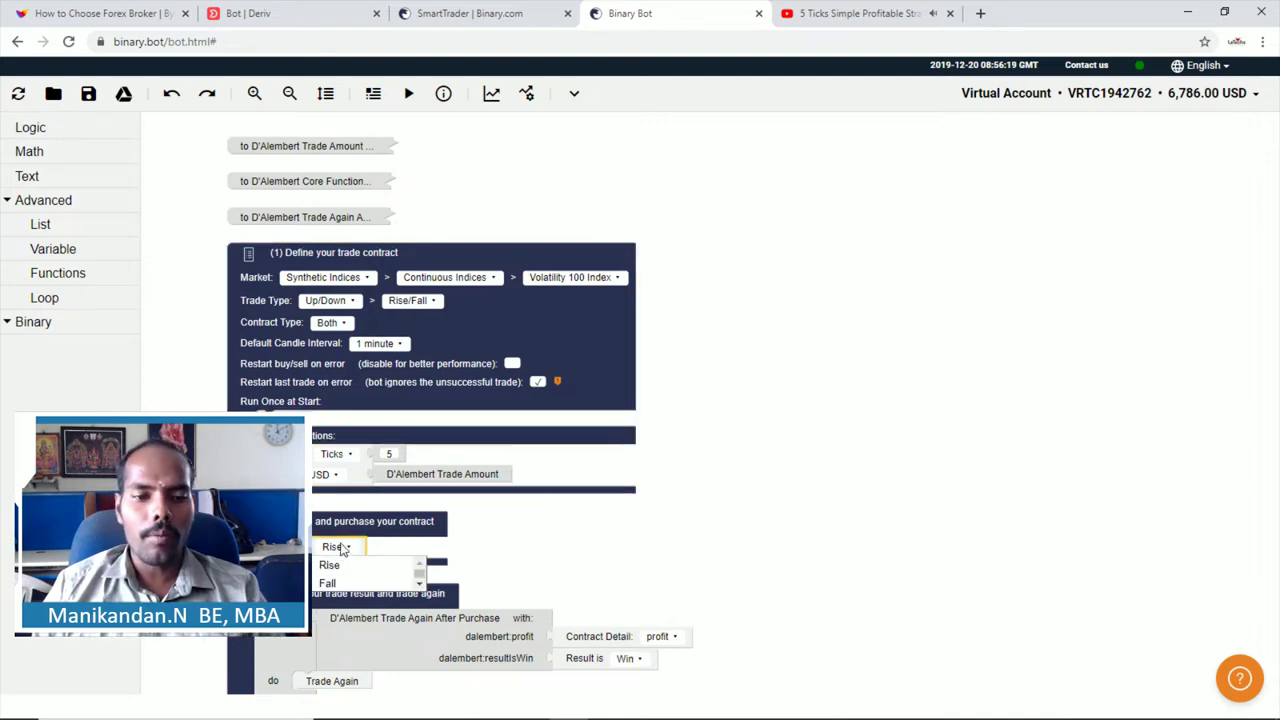
{"action": "left_click", "coordinate": [690, 535]}
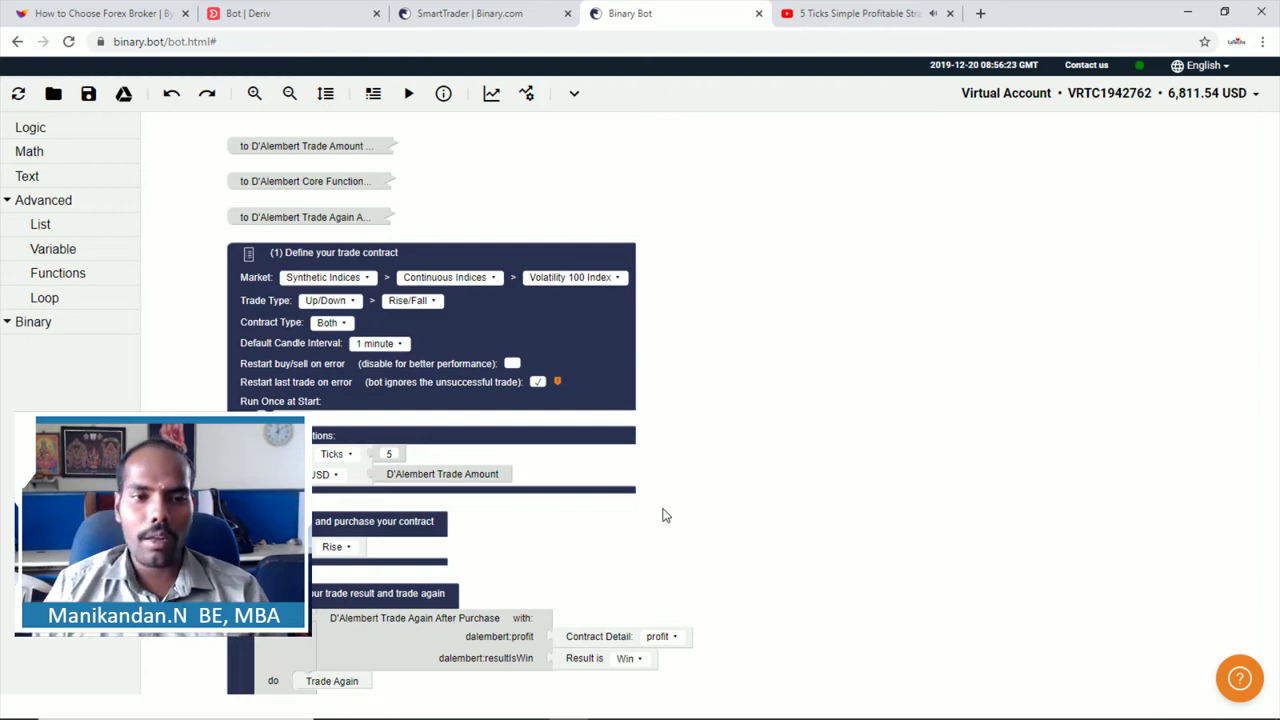
Step: Browse the Synthetic Indices submarkets, then the index and region lists under Indices
{"action": "left_click", "coordinate": [330, 278]}
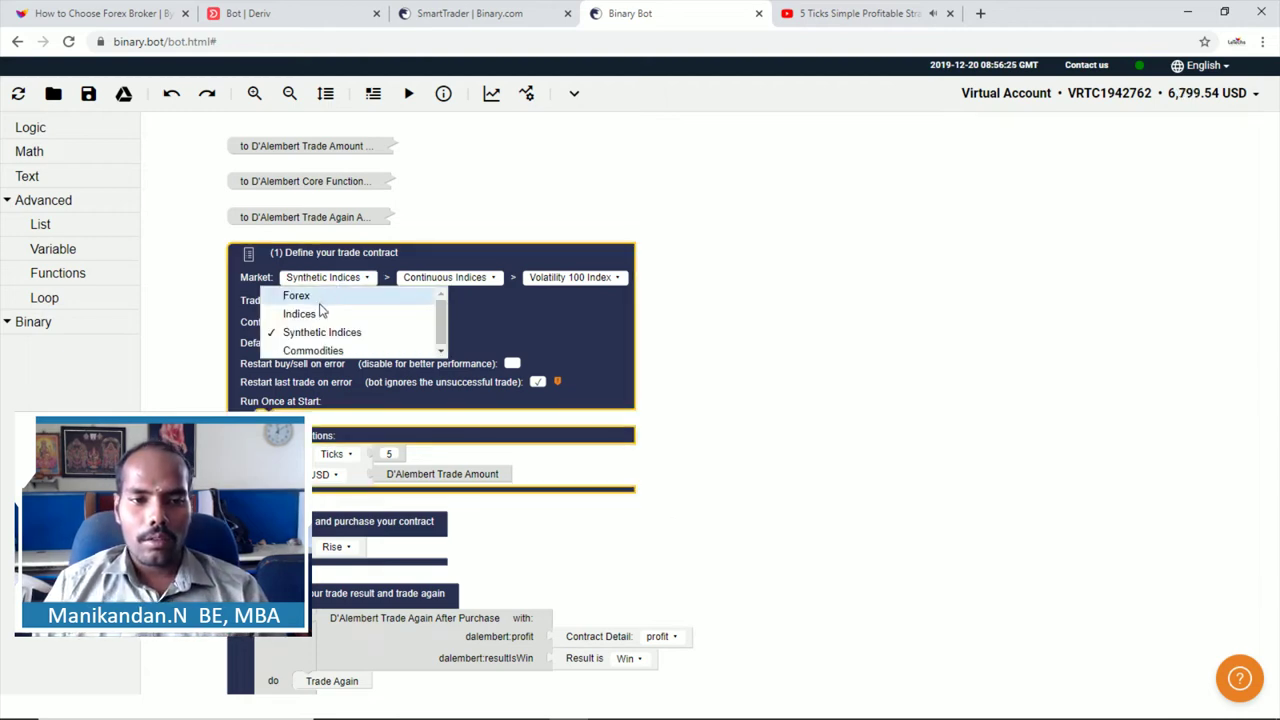
{"action": "left_click", "coordinate": [476, 279]}
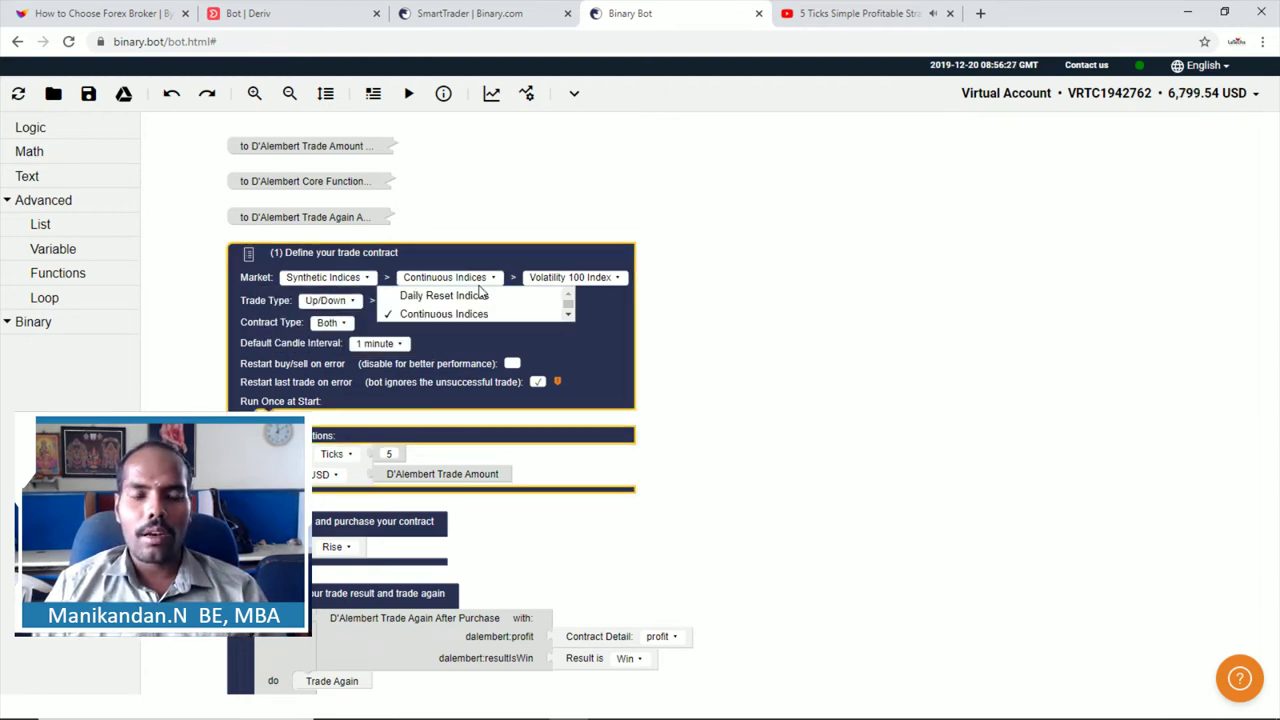
{"action": "left_click", "coordinate": [545, 285]}
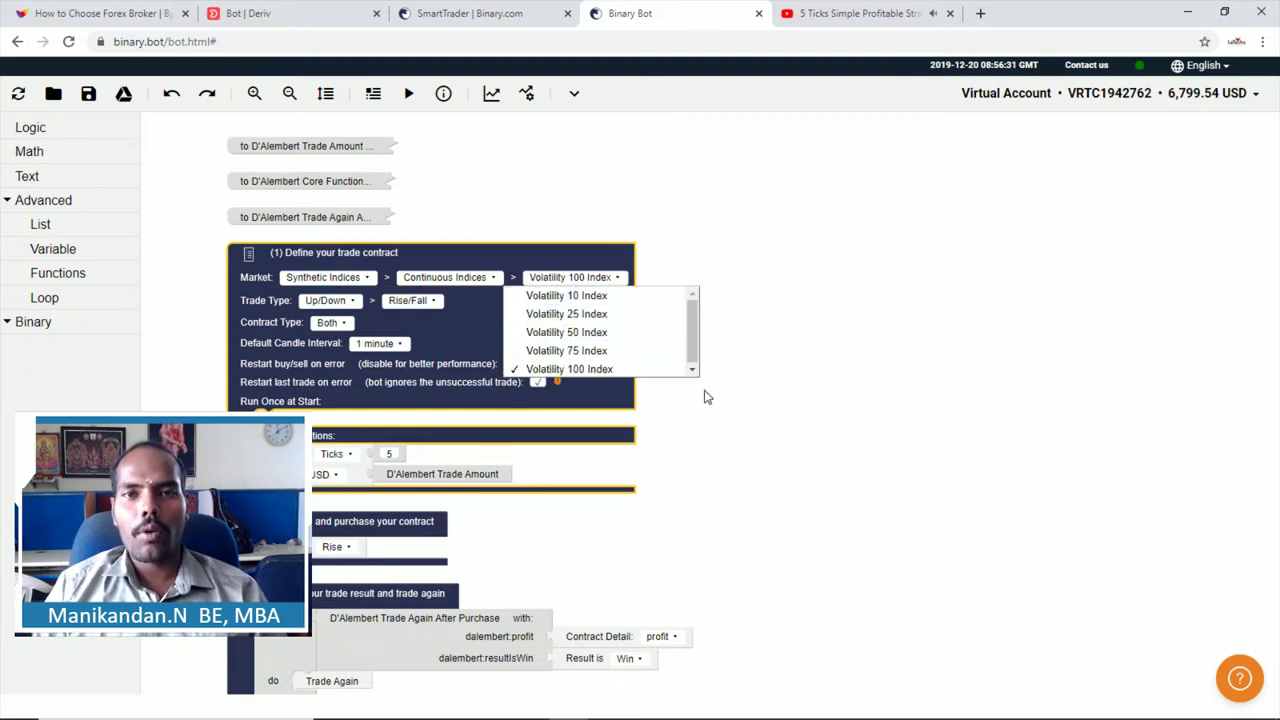
{"action": "left_click", "coordinate": [300, 280]}
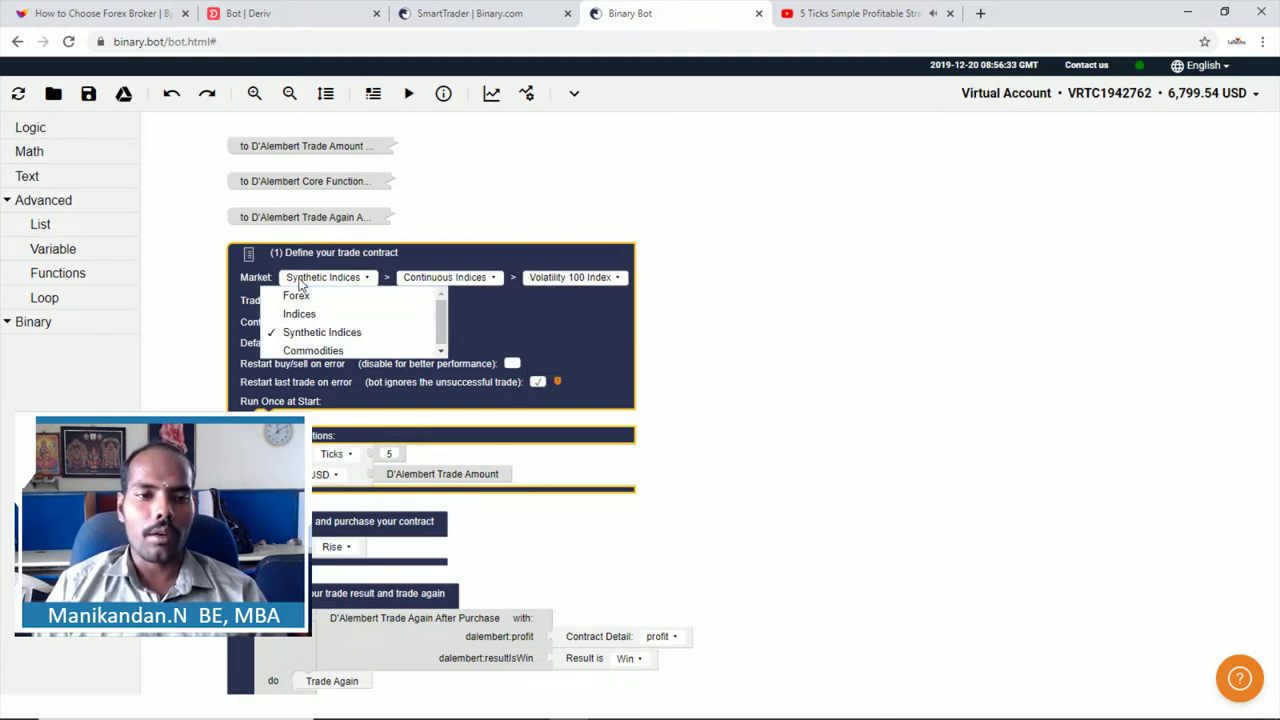
{"action": "left_click", "coordinate": [299, 314]}
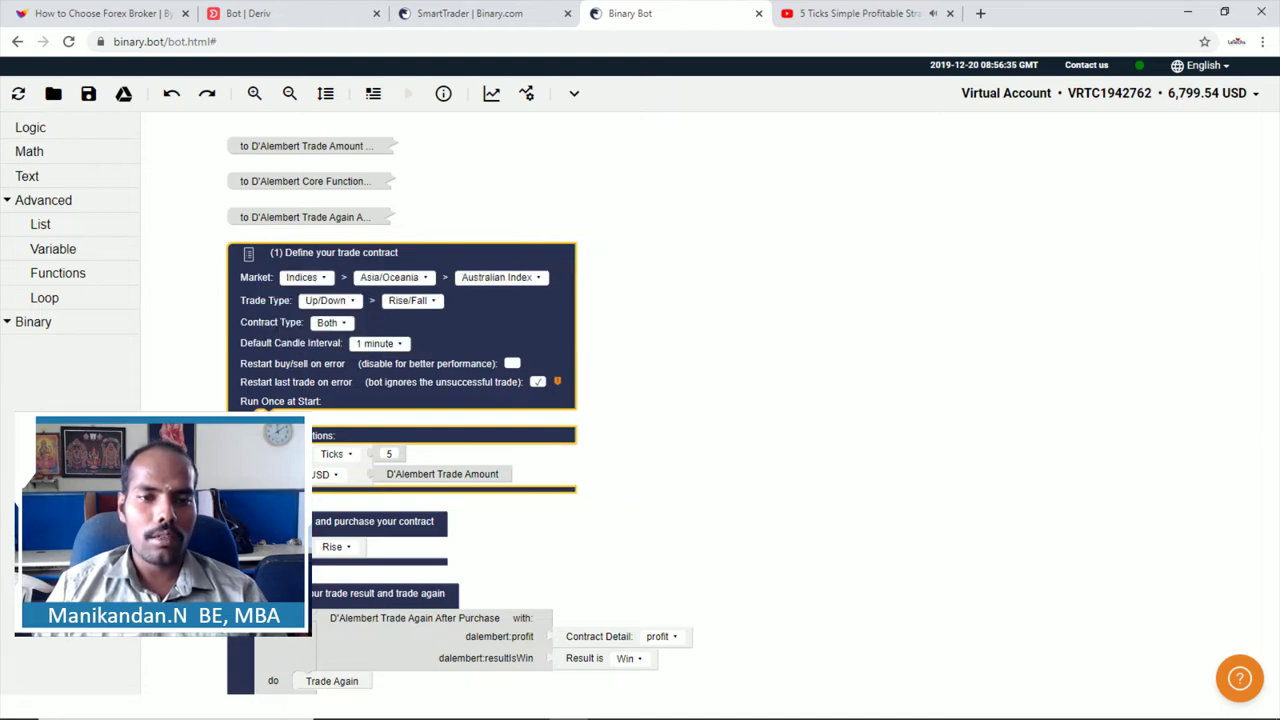
{"action": "left_click", "coordinate": [497, 277]}
{"action": "left_click", "coordinate": [390, 277]}
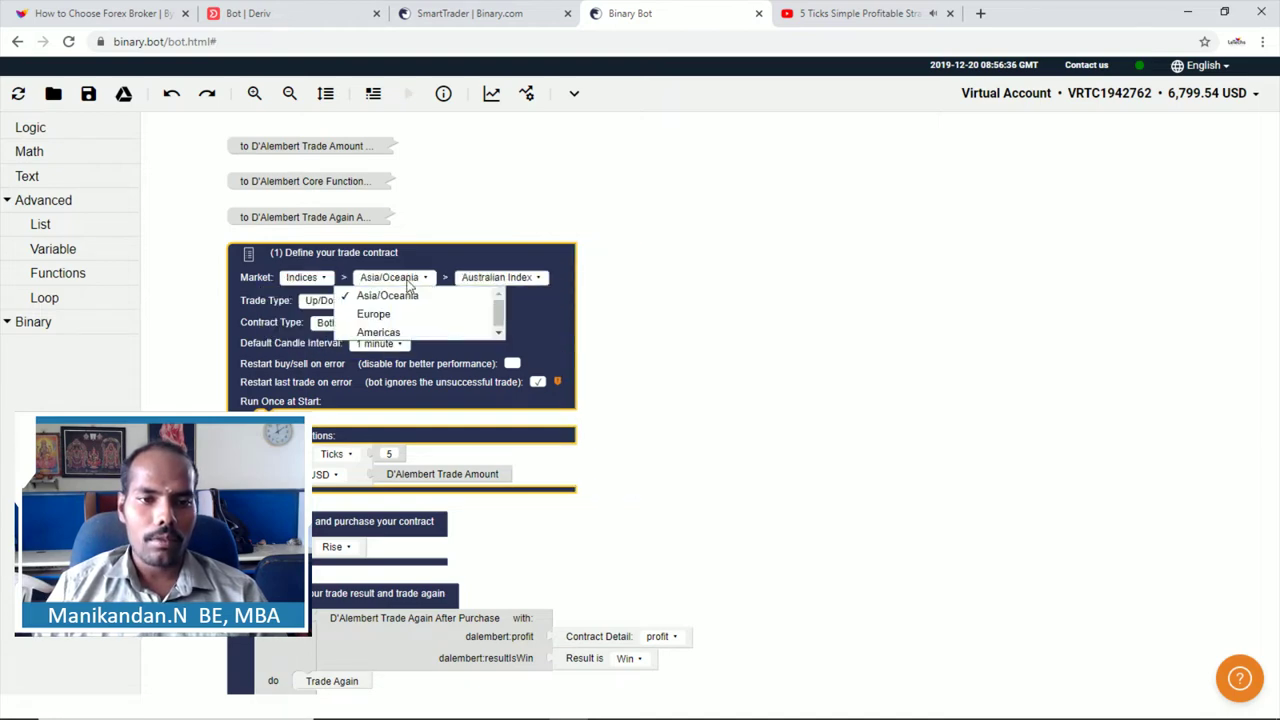
Step: Look at the Commodities and Forex markets, then switch the market back to Synthetic Indices
{"action": "left_click", "coordinate": [297, 280]}
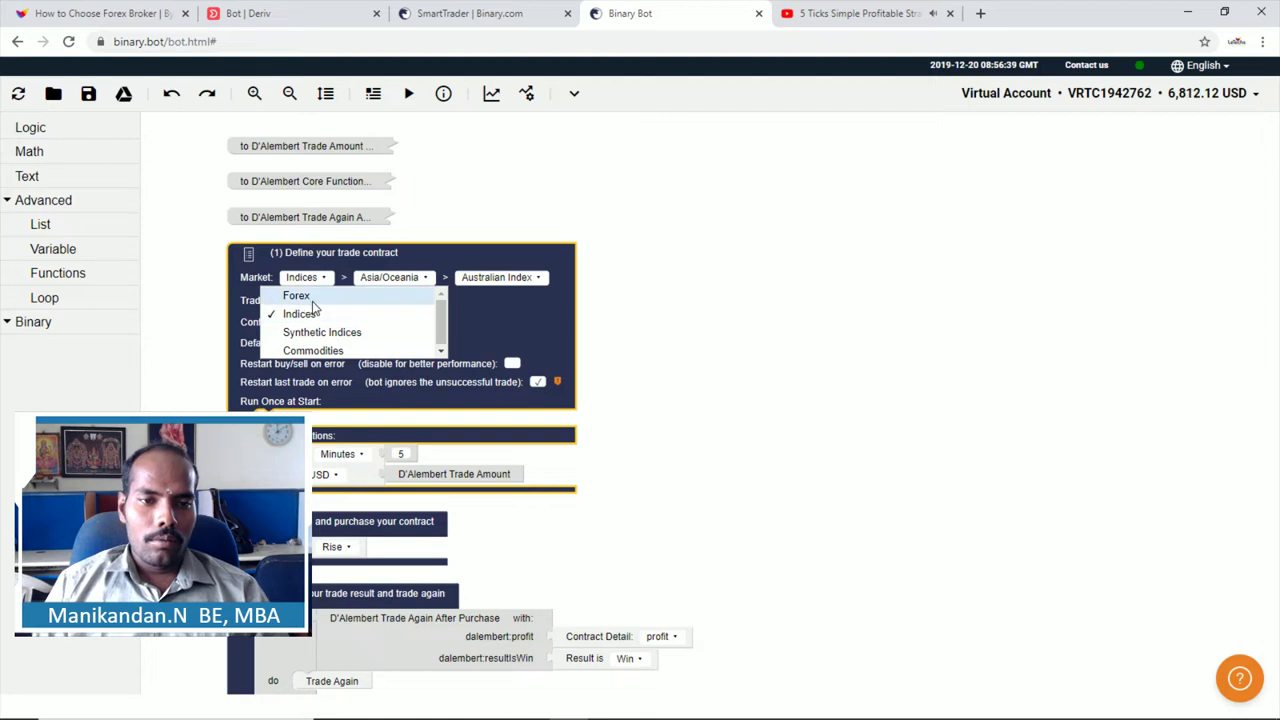
{"action": "left_click", "coordinate": [313, 350]}
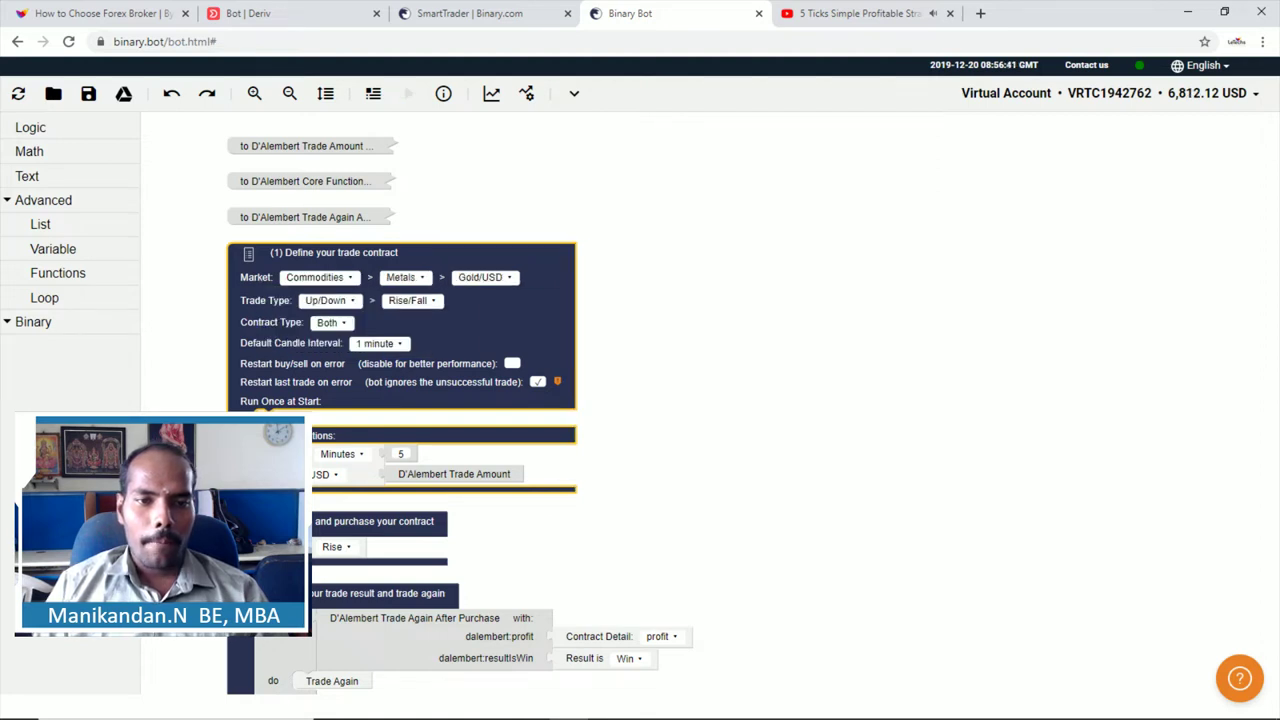
{"action": "left_click", "coordinate": [350, 286]}
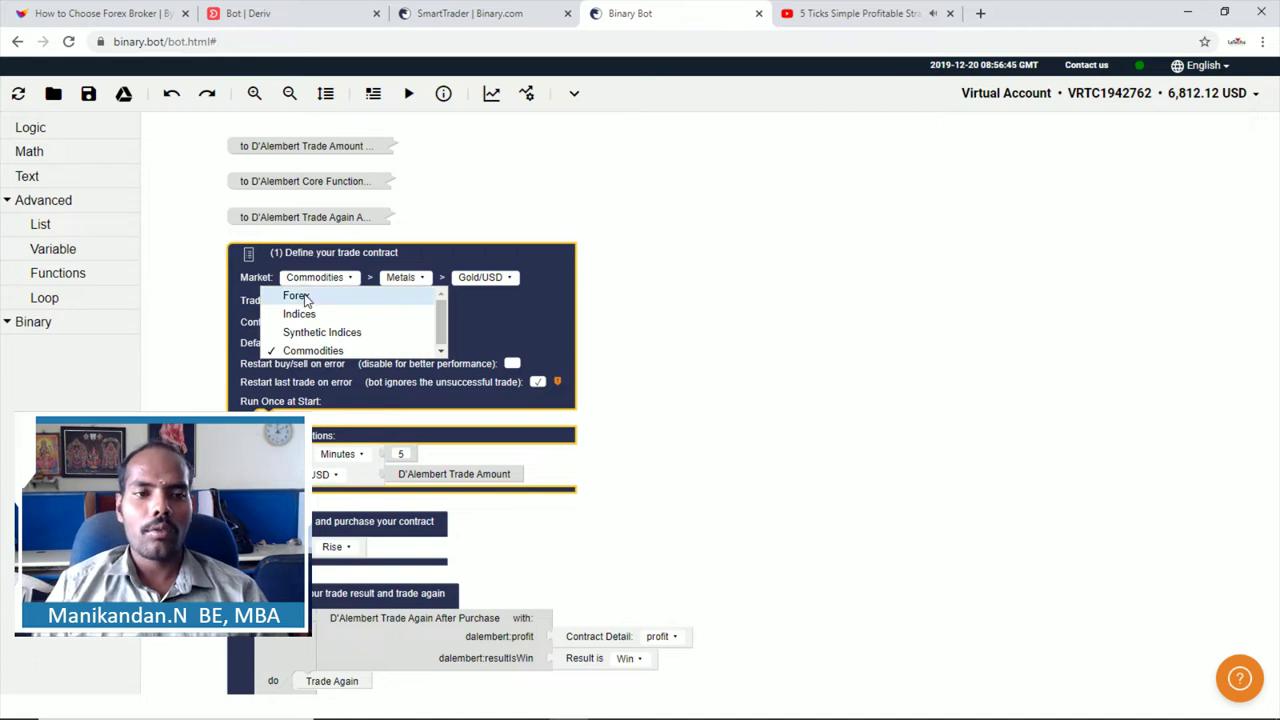
{"action": "left_click", "coordinate": [305, 297]}
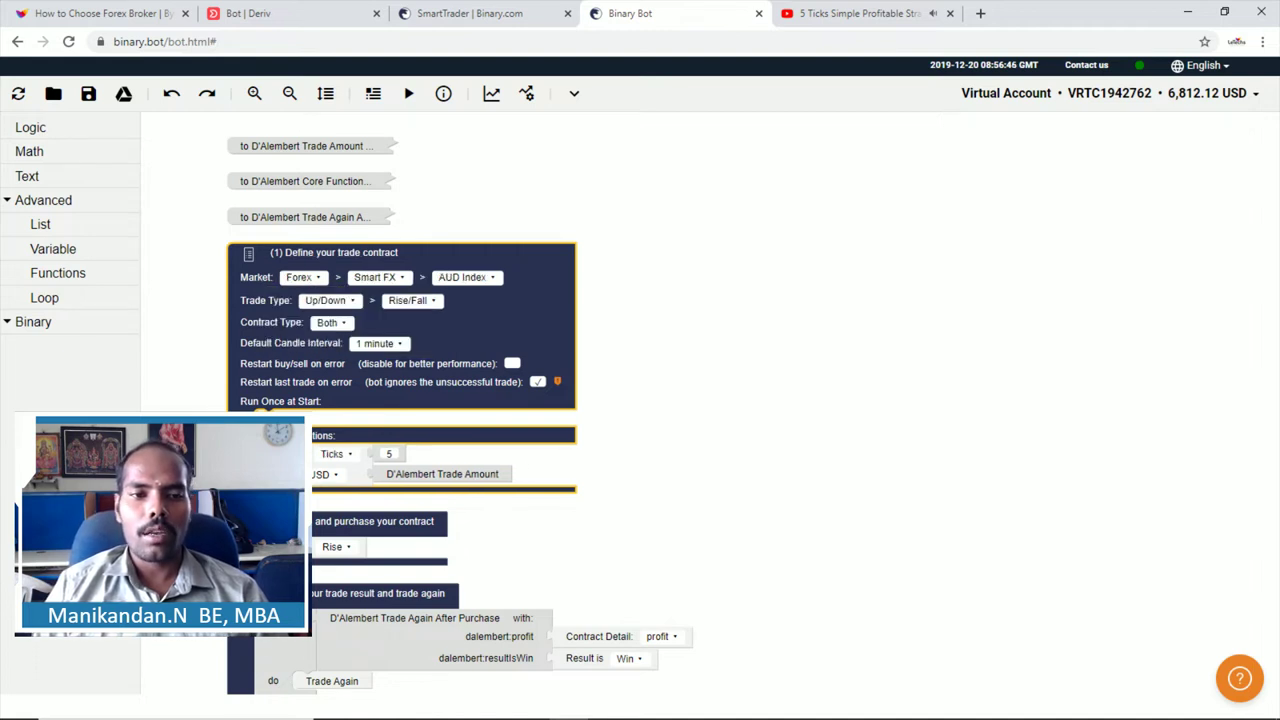
{"action": "left_click", "coordinate": [300, 277]}
{"action": "left_click", "coordinate": [300, 332]}
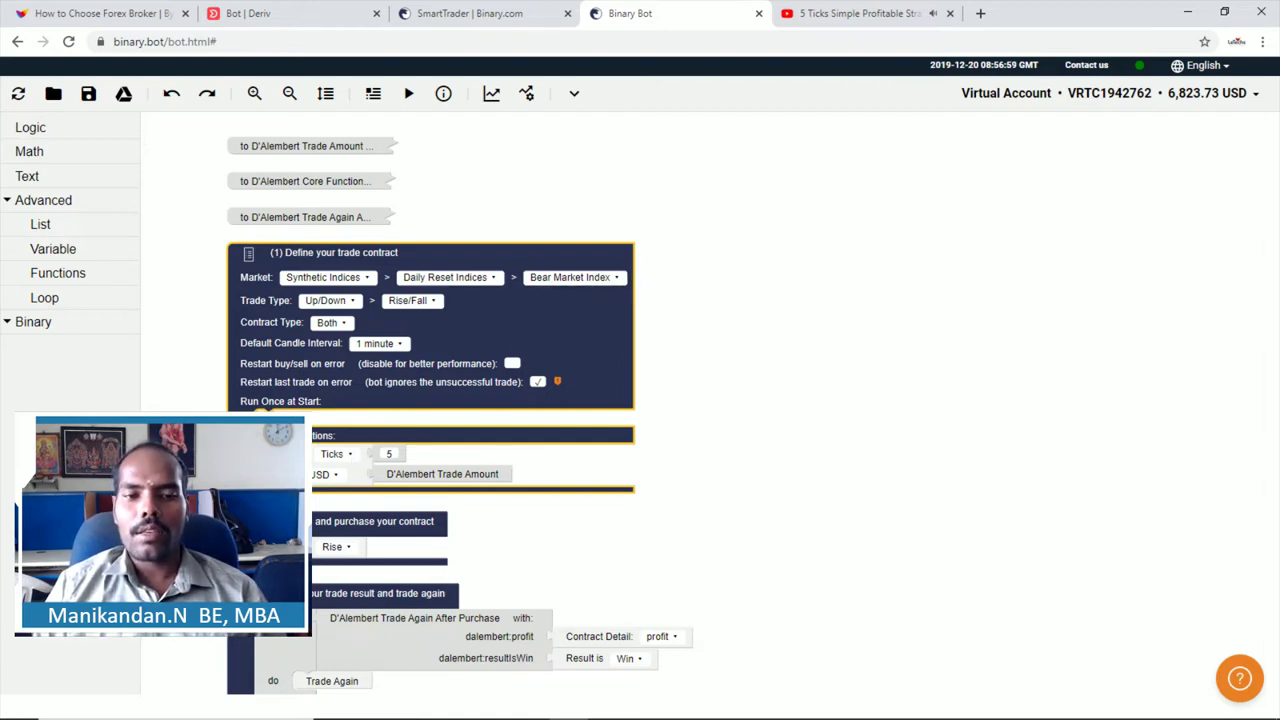
Step: Run the bot with expected profit 100, maximum loss 50 and trade amount 1
{"action": "left_click", "coordinate": [410, 99]}
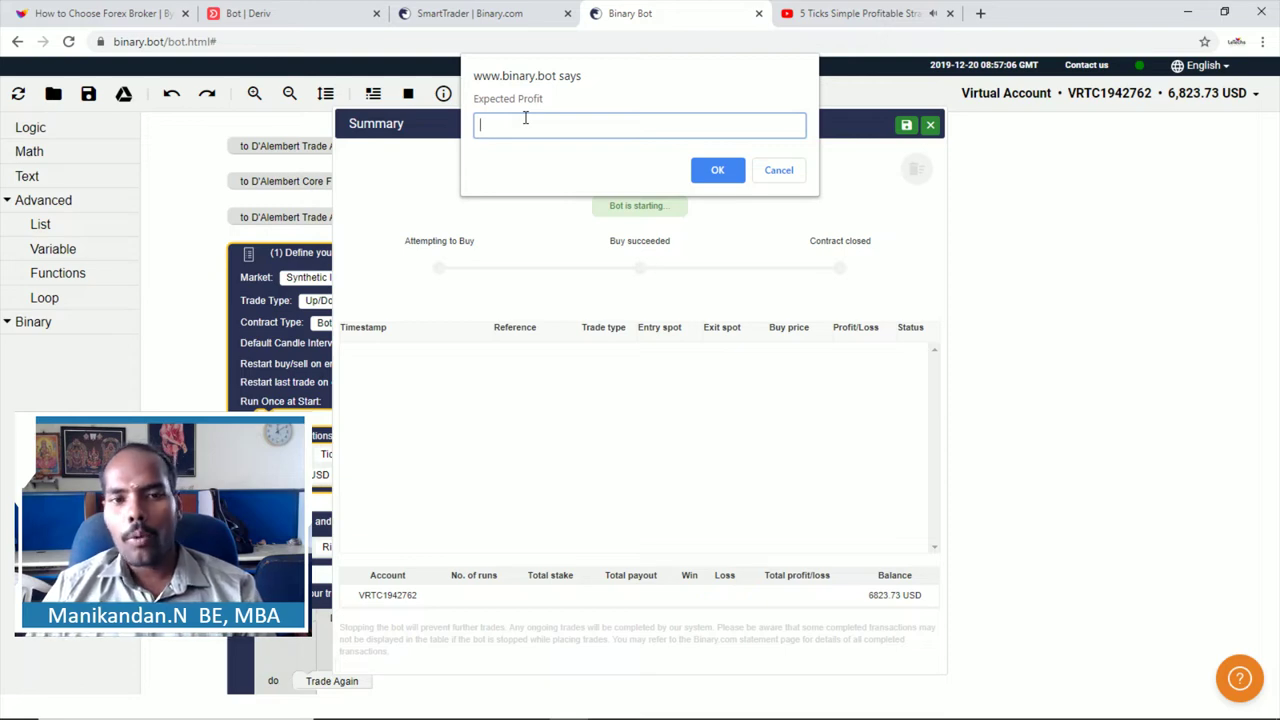
{"action": "type", "text": "100"}
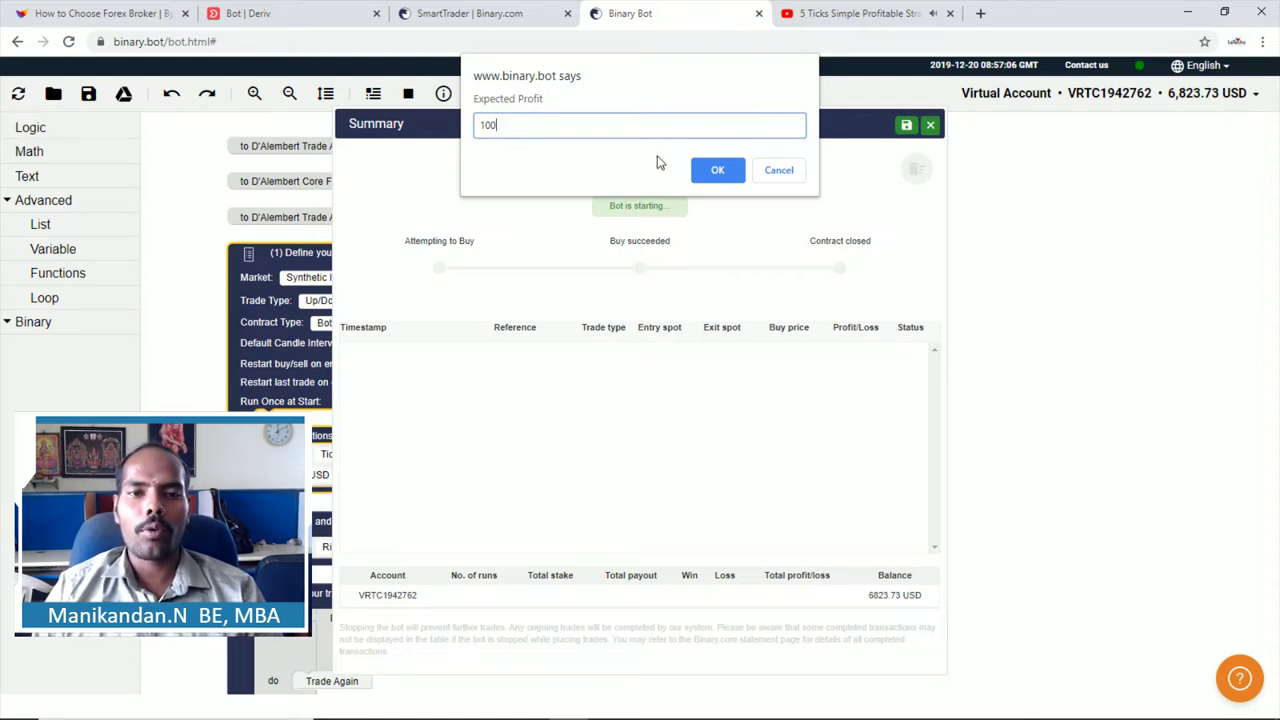
{"action": "left_click", "coordinate": [710, 170]}
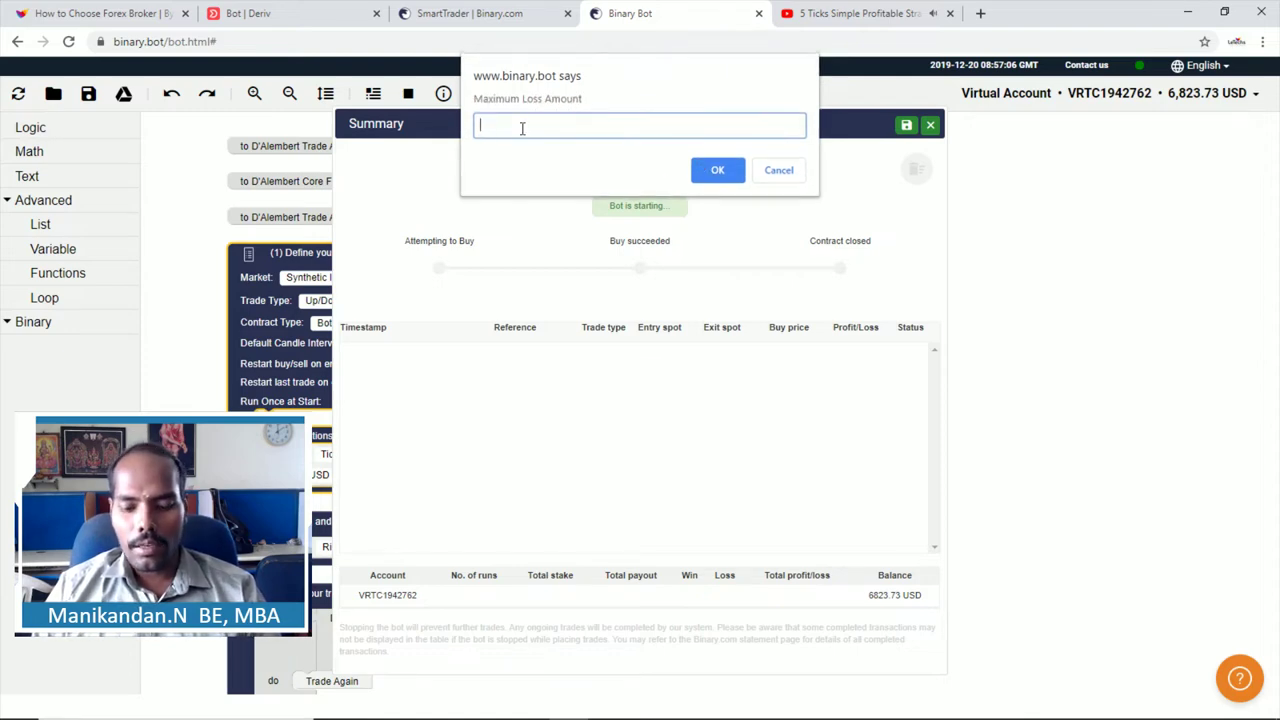
{"action": "type", "text": "50"}
{"action": "left_click", "coordinate": [712, 170]}
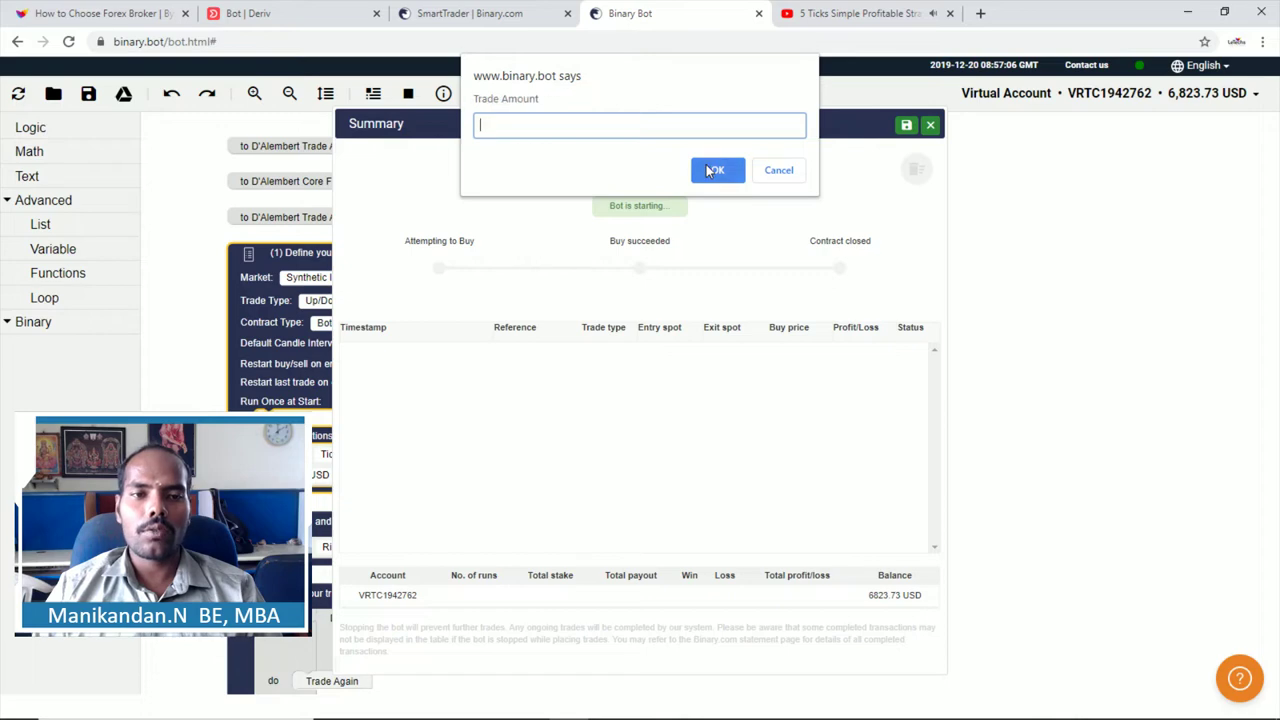
{"action": "type", "text": "1"}
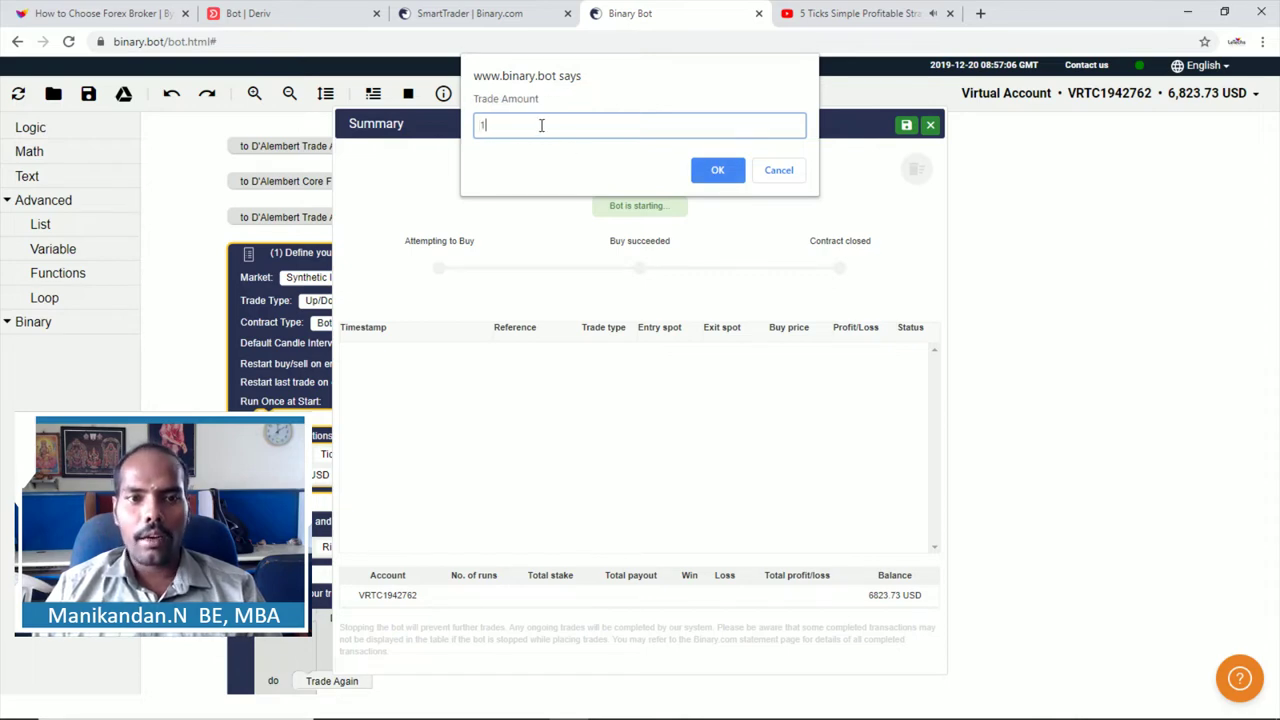
{"action": "left_click", "coordinate": [710, 167]}
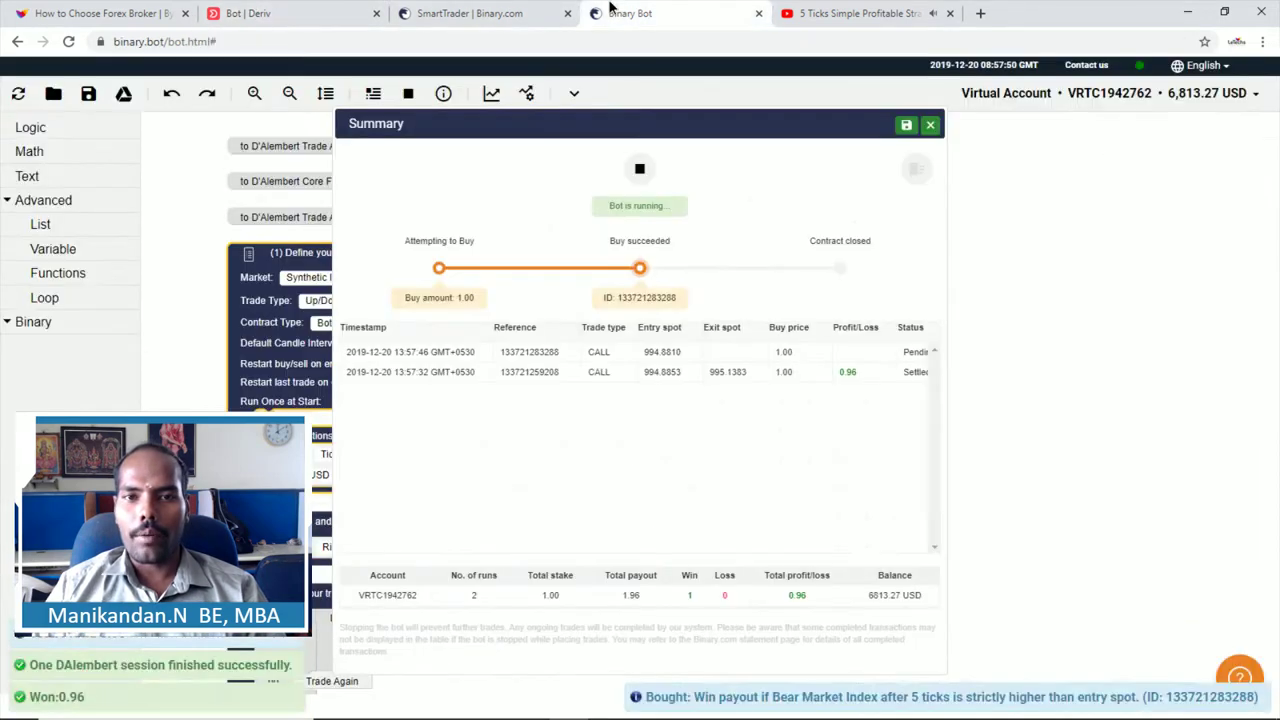
Step: Return to the Binary Bot tab to see its Summary with four trades logged
{"action": "left_click", "coordinate": [610, 12]}
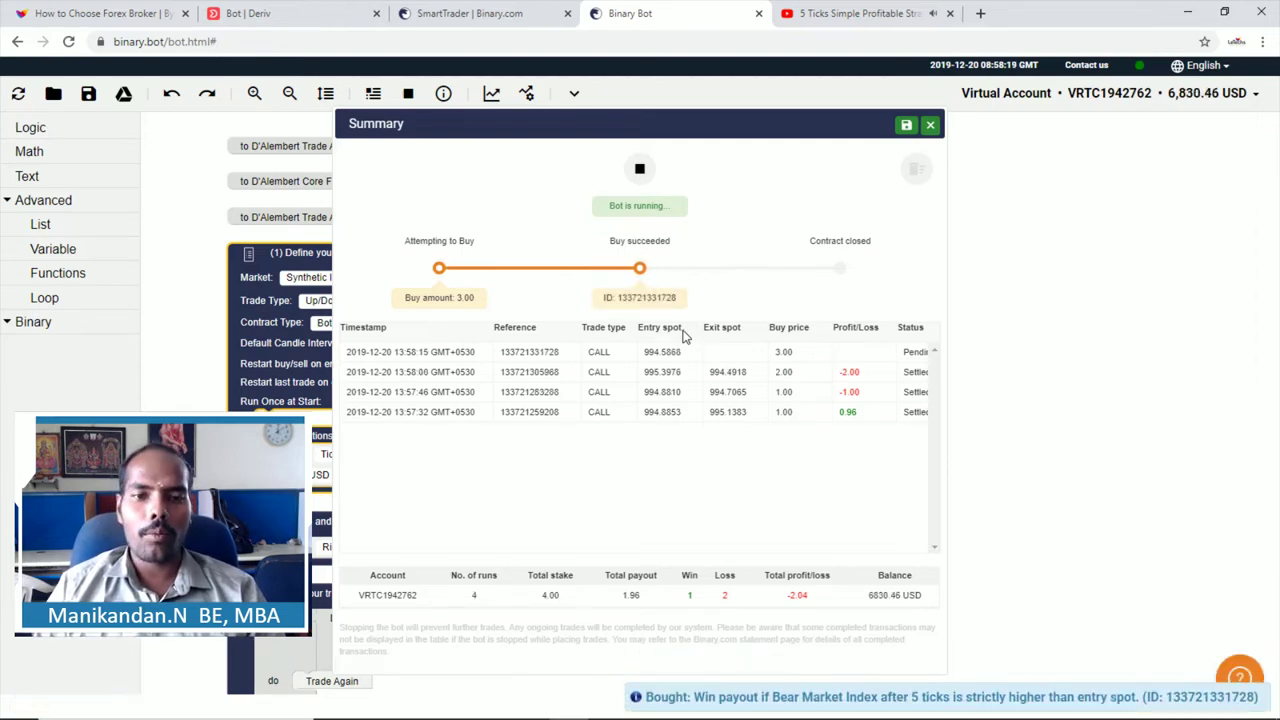
Step: Review each trade's buy price and profit/loss, from 1.00 stakes up to the pending 4.00 trade
{"action": "left_click", "coordinate": [782, 418]}
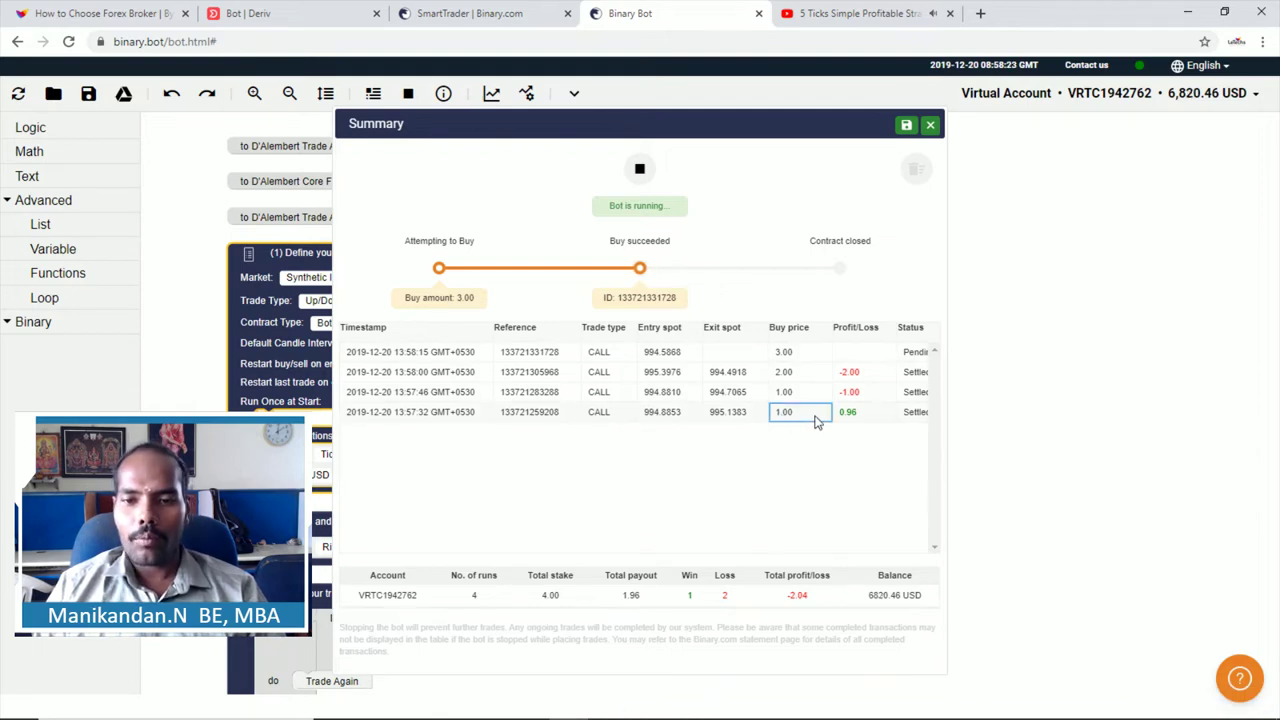
{"action": "left_click", "coordinate": [783, 396]}
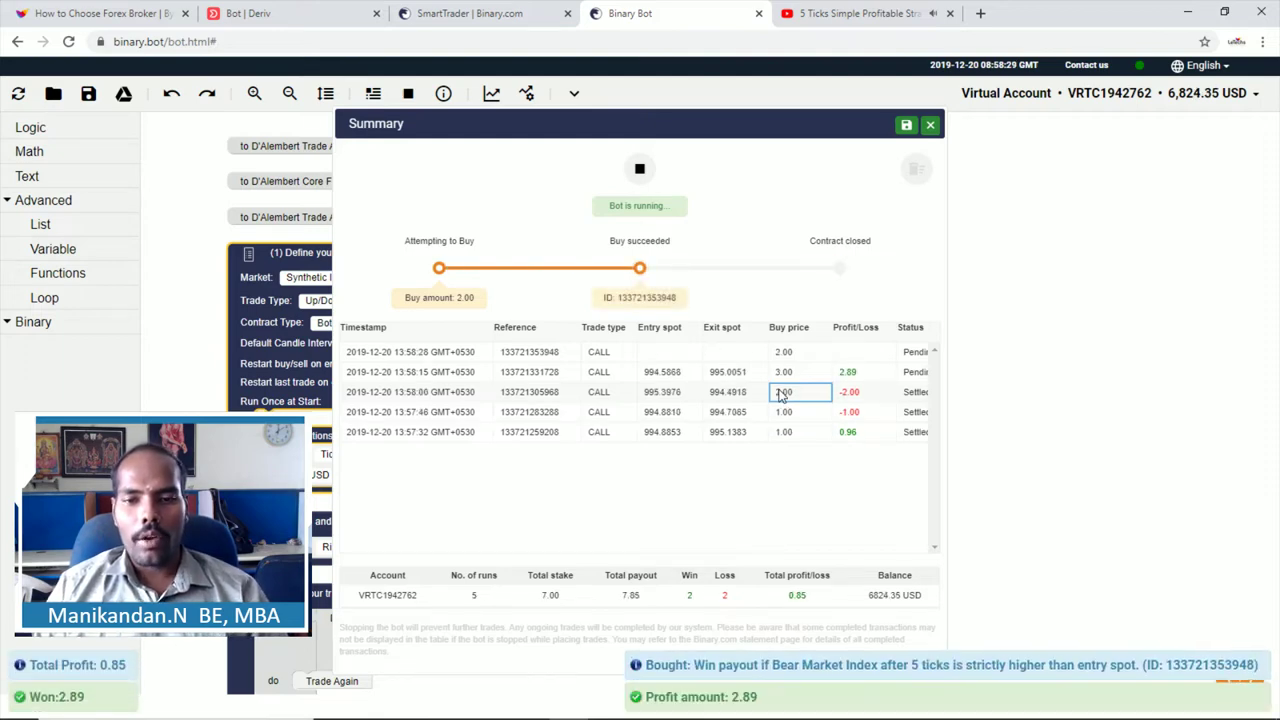
{"action": "left_click", "coordinate": [846, 413]}
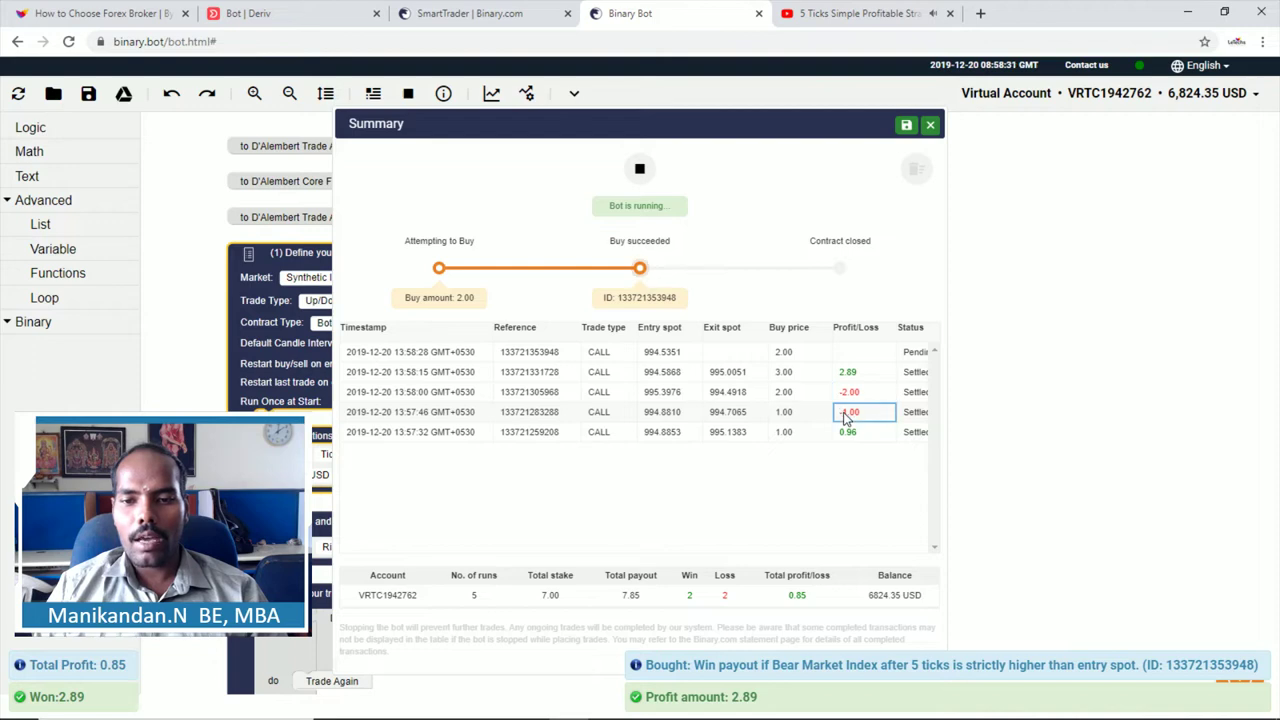
{"action": "left_click", "coordinate": [782, 396]}
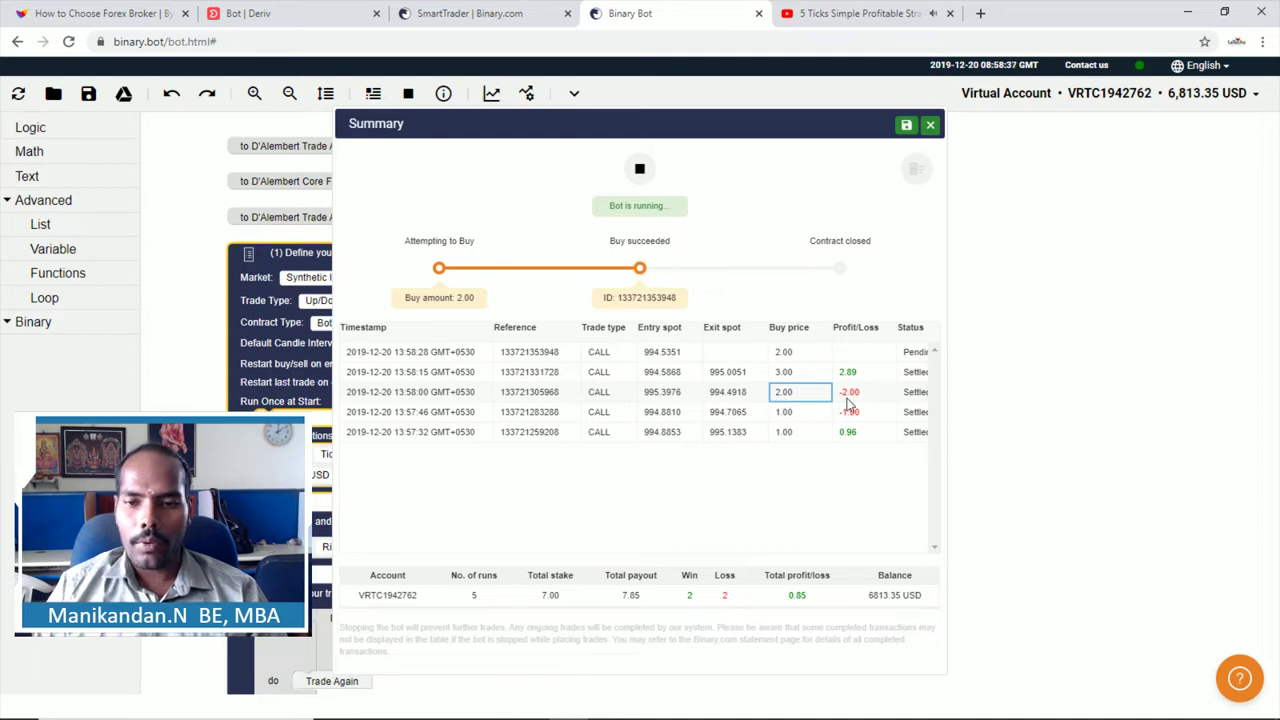
{"action": "left_click", "coordinate": [785, 378]}
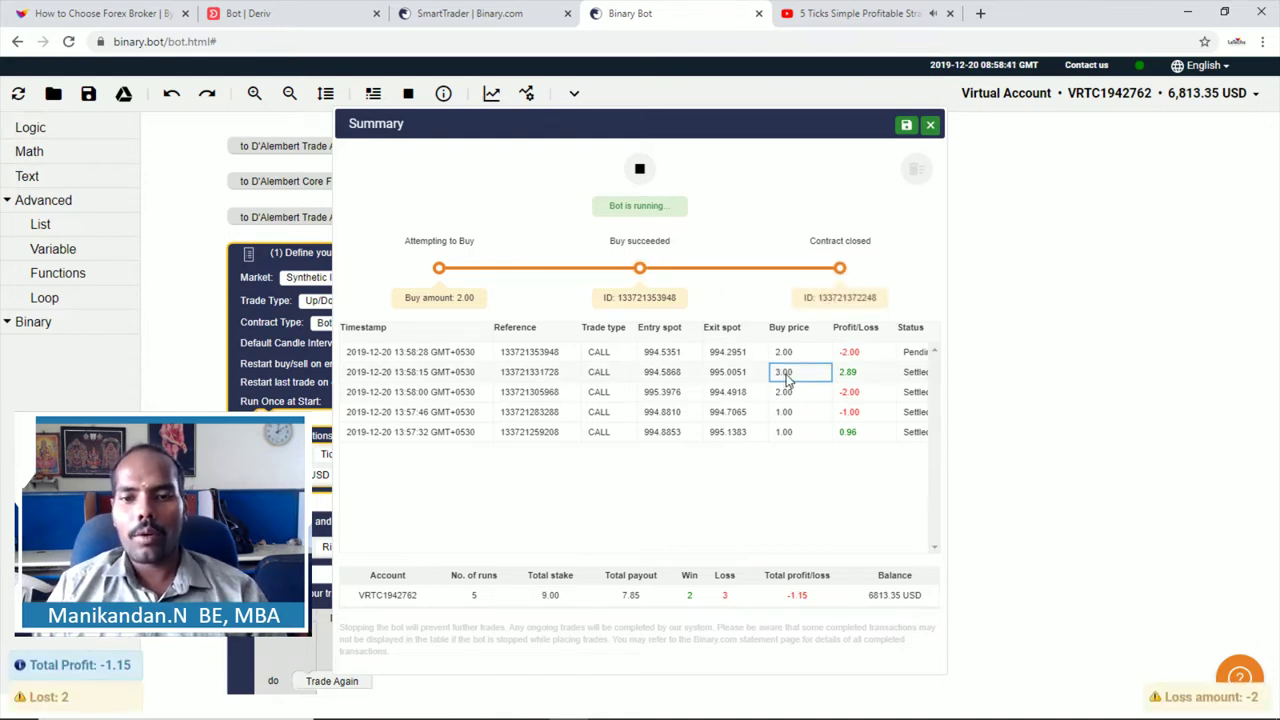
{"action": "left_click", "coordinate": [845, 380]}
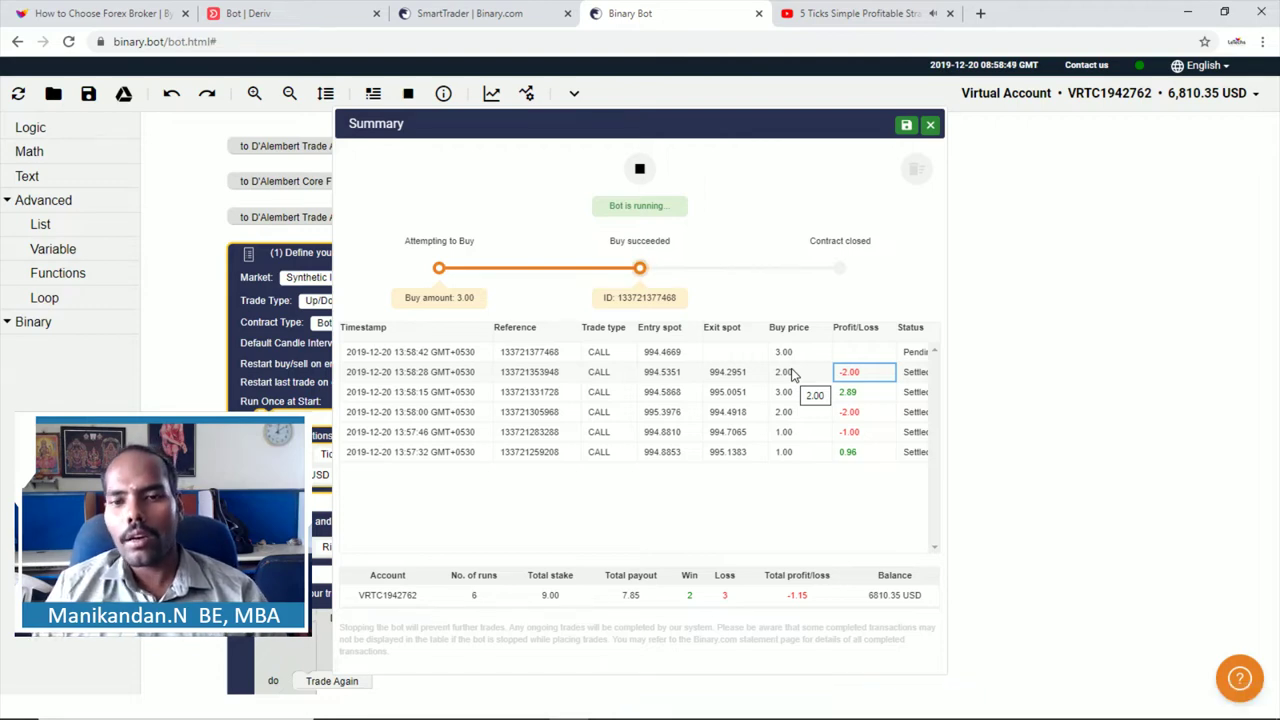
{"action": "left_click", "coordinate": [790, 373]}
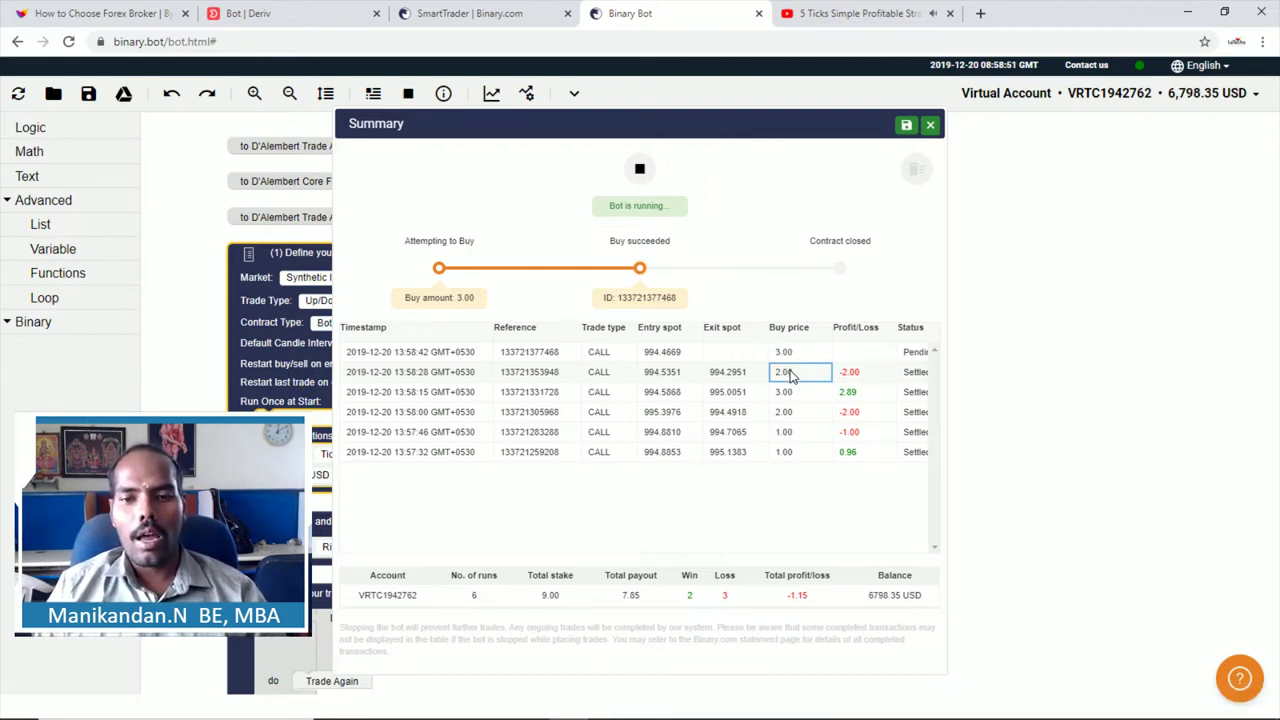
{"action": "double_click", "coordinate": [848, 374]}
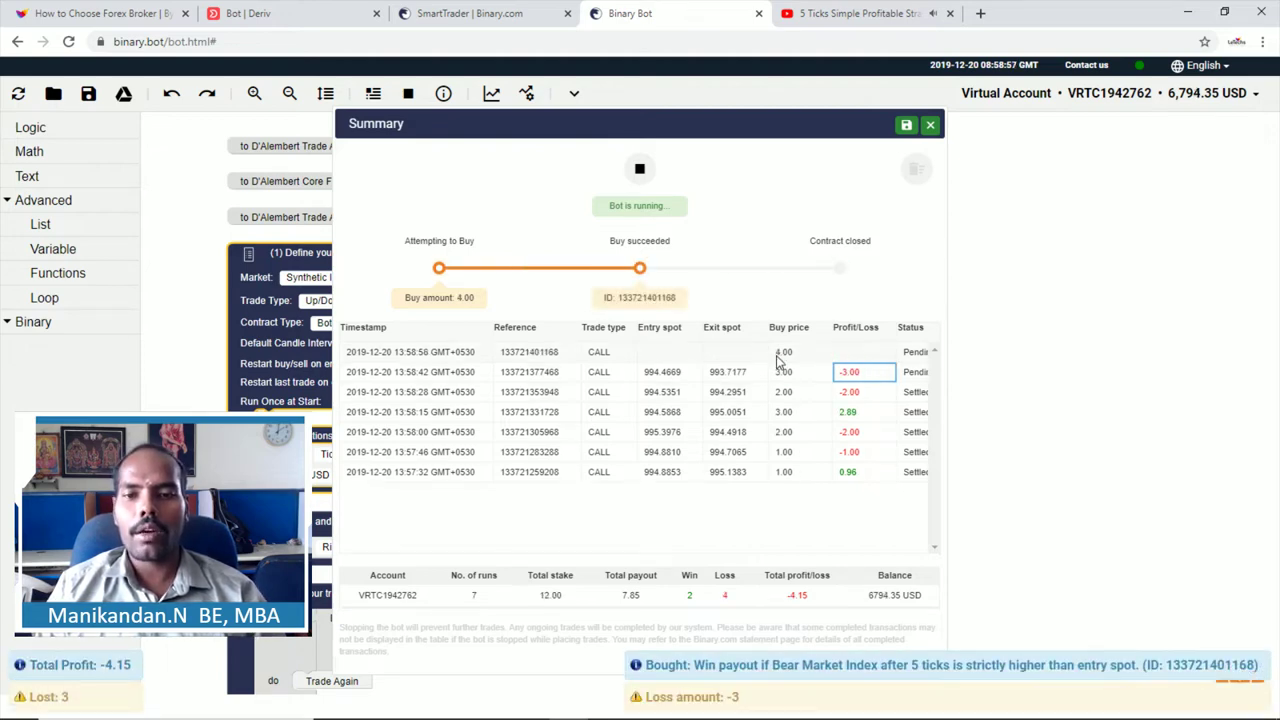
{"action": "left_click", "coordinate": [785, 372]}
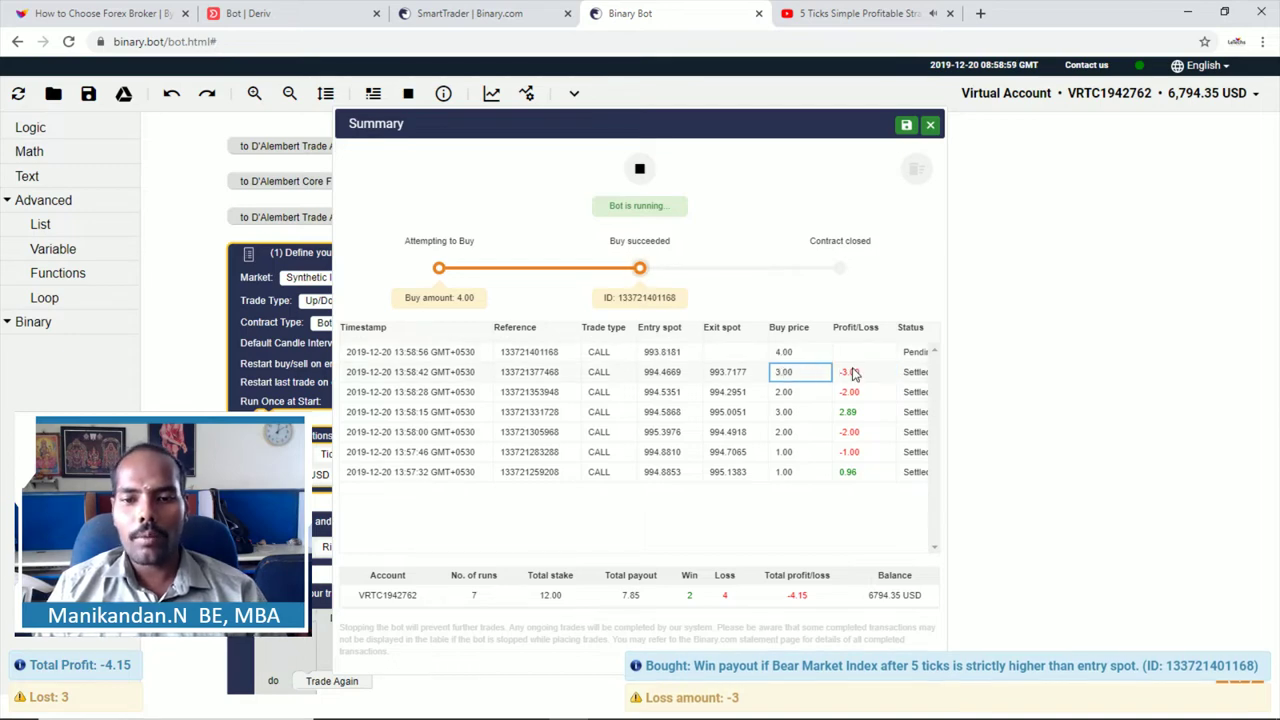
{"action": "left_click", "coordinate": [852, 374]}
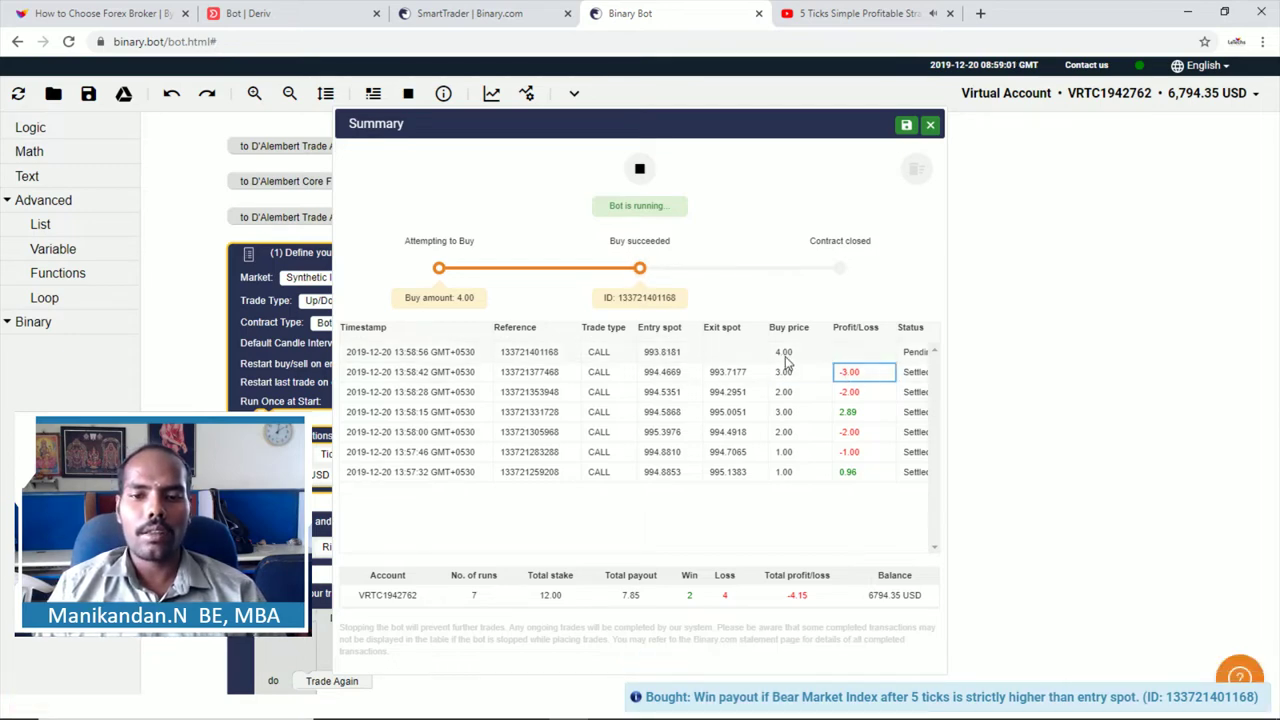
{"action": "left_click", "coordinate": [786, 361]}
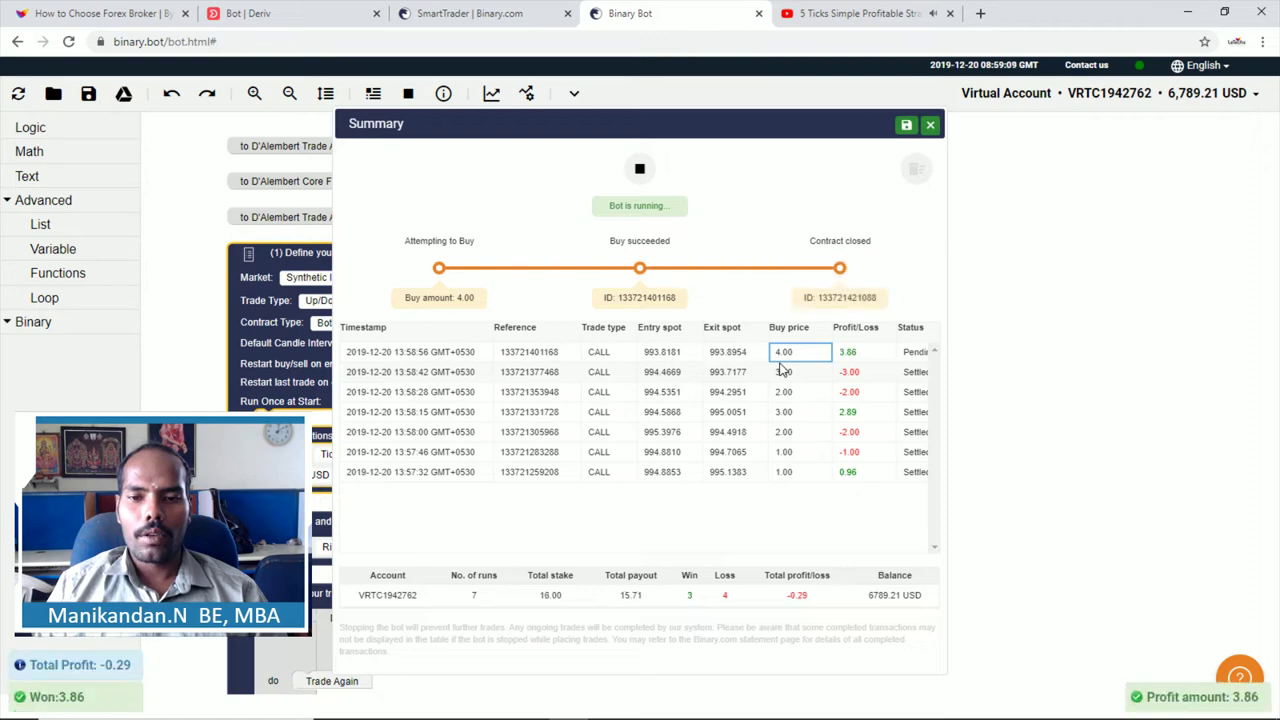
Step: Check the 3.86 profit on the 4.00 trade, then switch to the Deriv DBot tab
{"action": "left_click", "coordinate": [840, 355]}
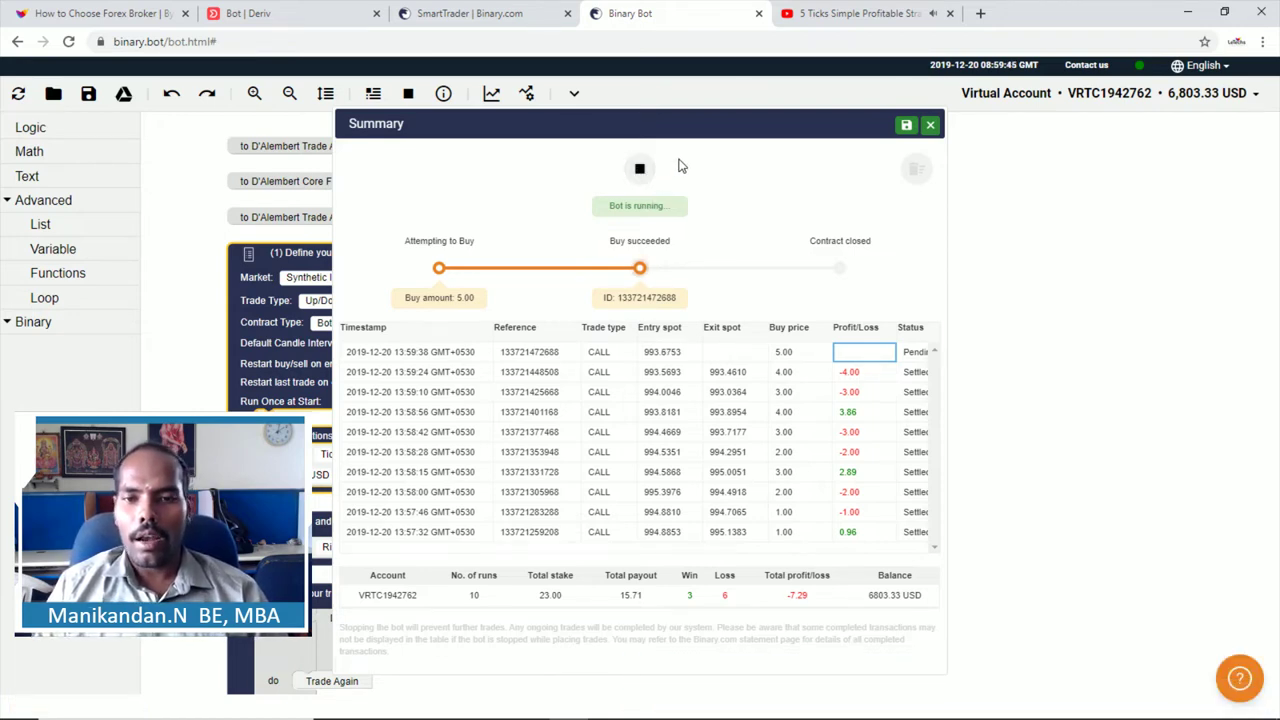
{"action": "left_click", "coordinate": [272, 18]}
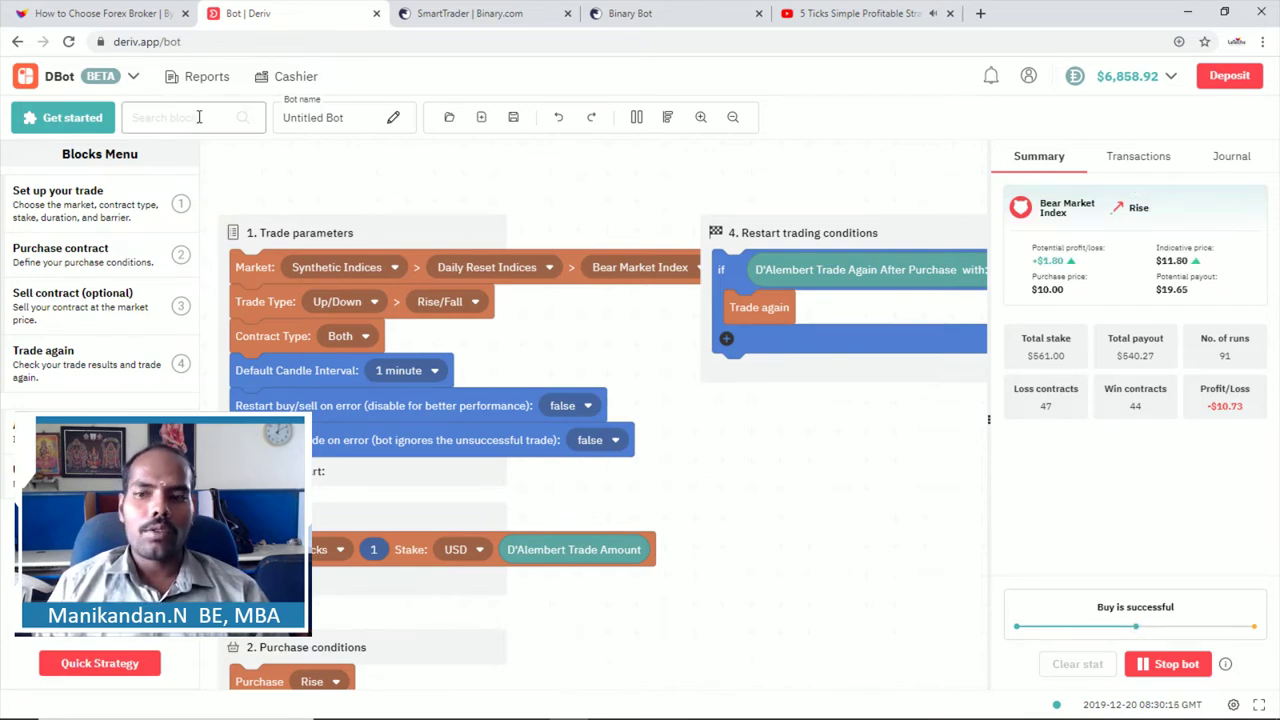
Step: Reload DBot through the platform switcher via DTrader, then return to the Binary Bot tab
{"action": "left_click", "coordinate": [133, 77]}
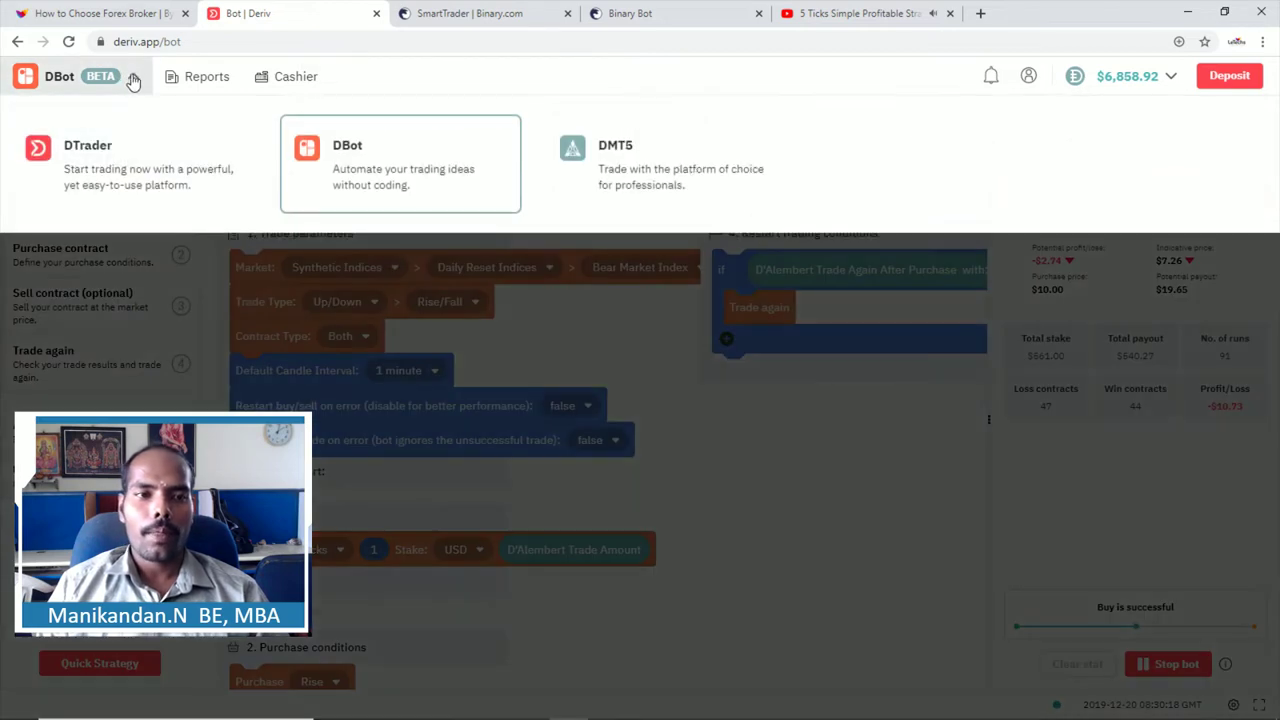
{"action": "left_click", "coordinate": [50, 90]}
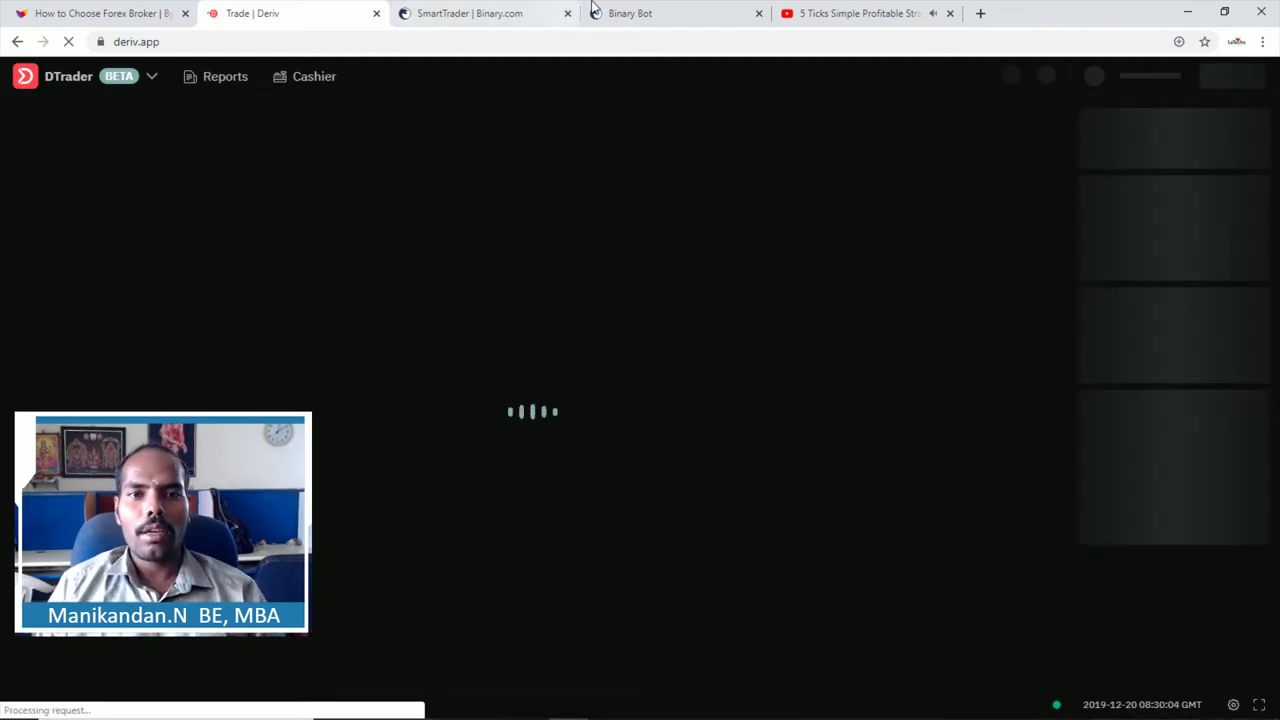
{"action": "left_click", "coordinate": [638, 12]}
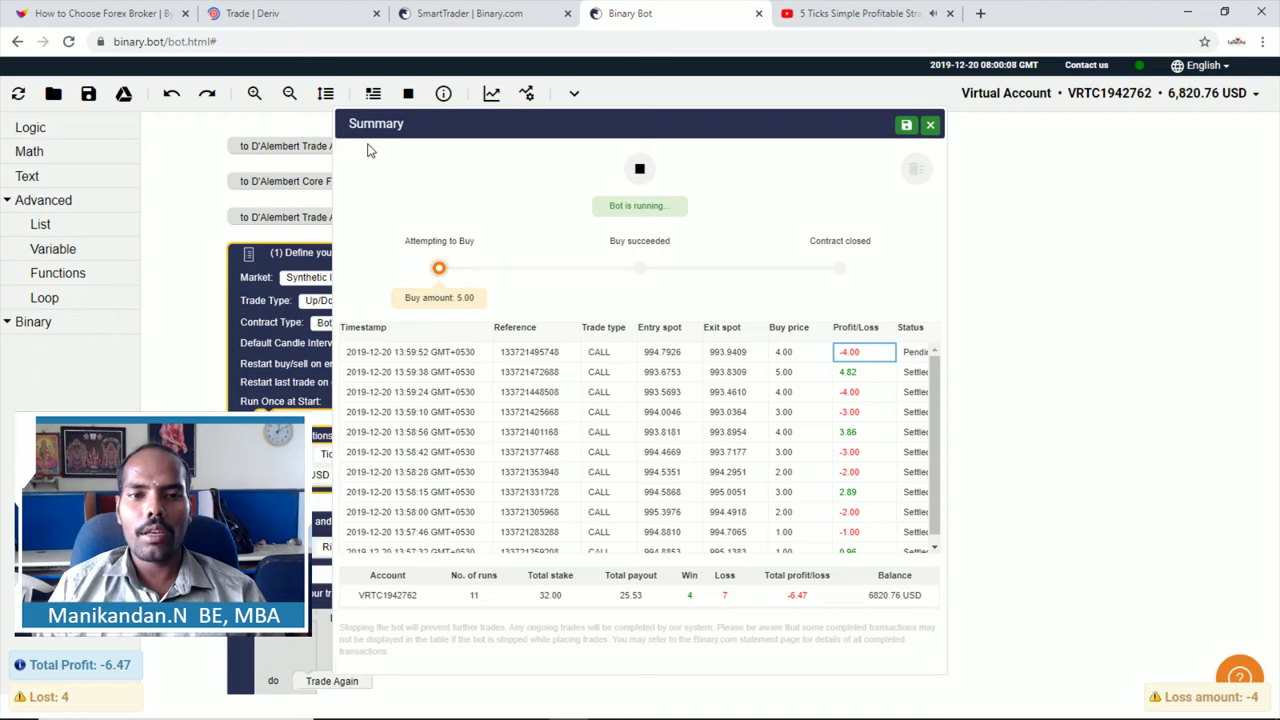
{"action": "left_click", "coordinate": [285, 9]}
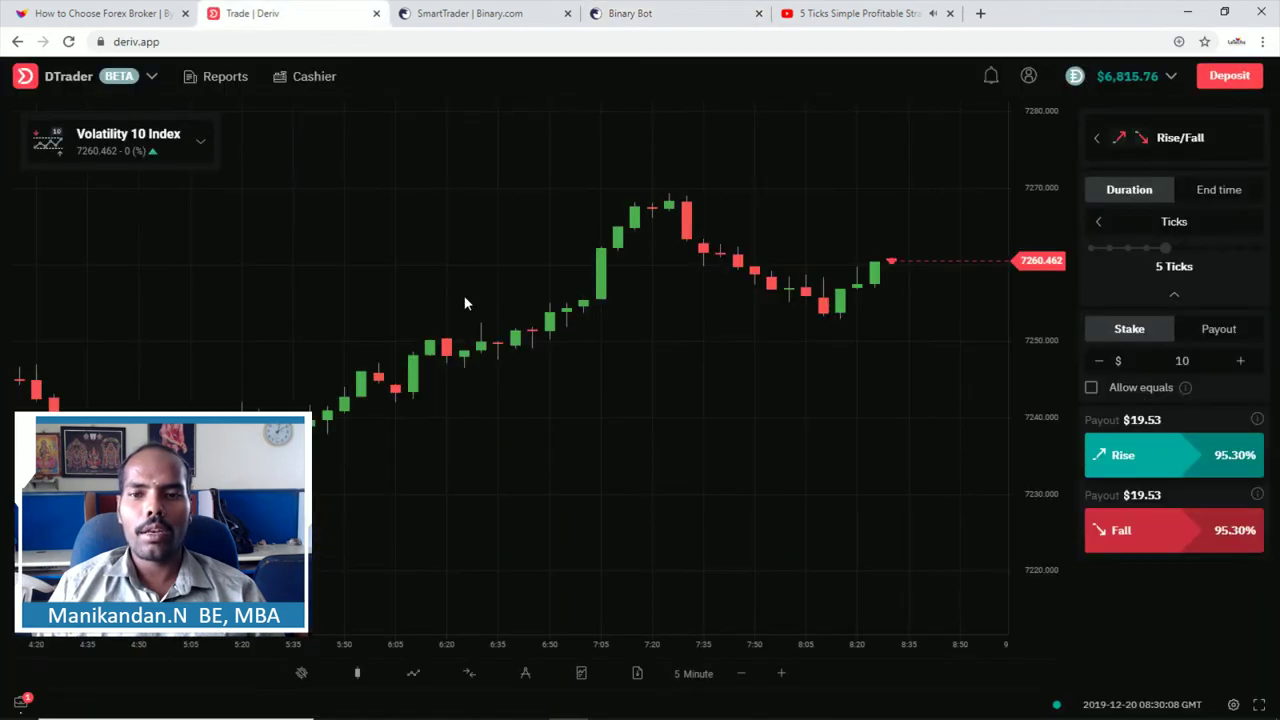
{"action": "left_click", "coordinate": [100, 82]}
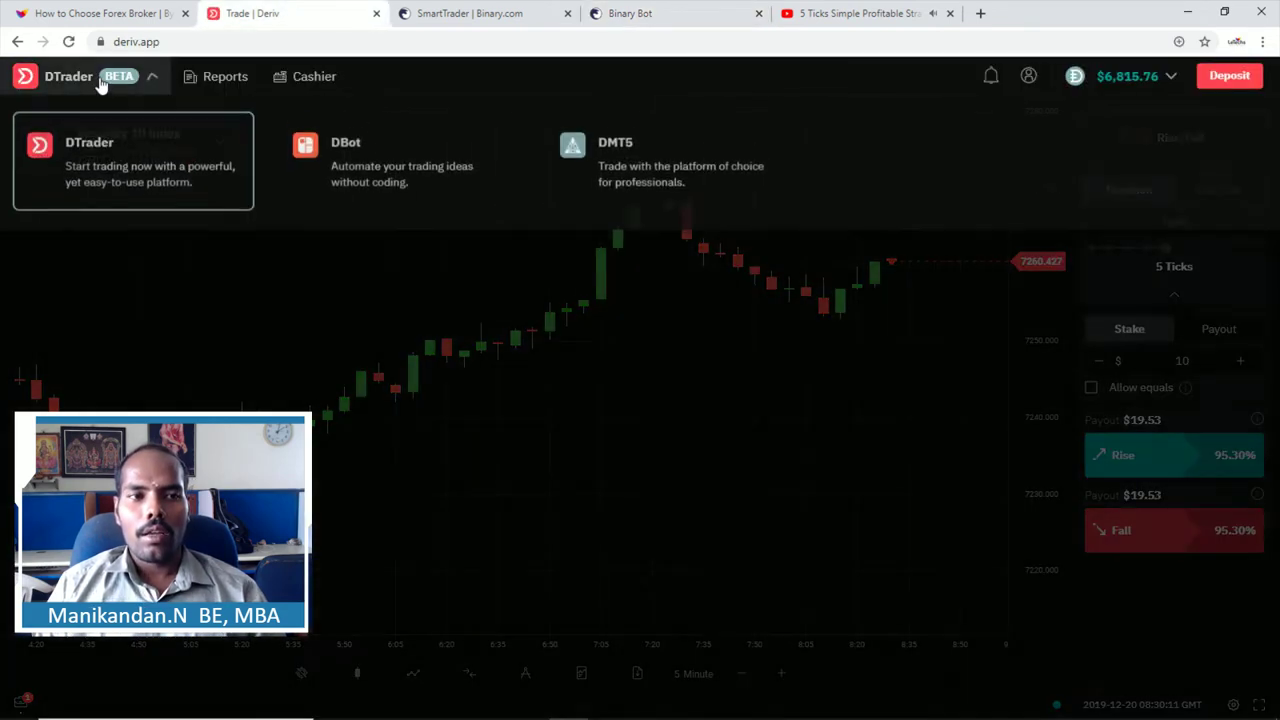
{"action": "left_click", "coordinate": [375, 155]}
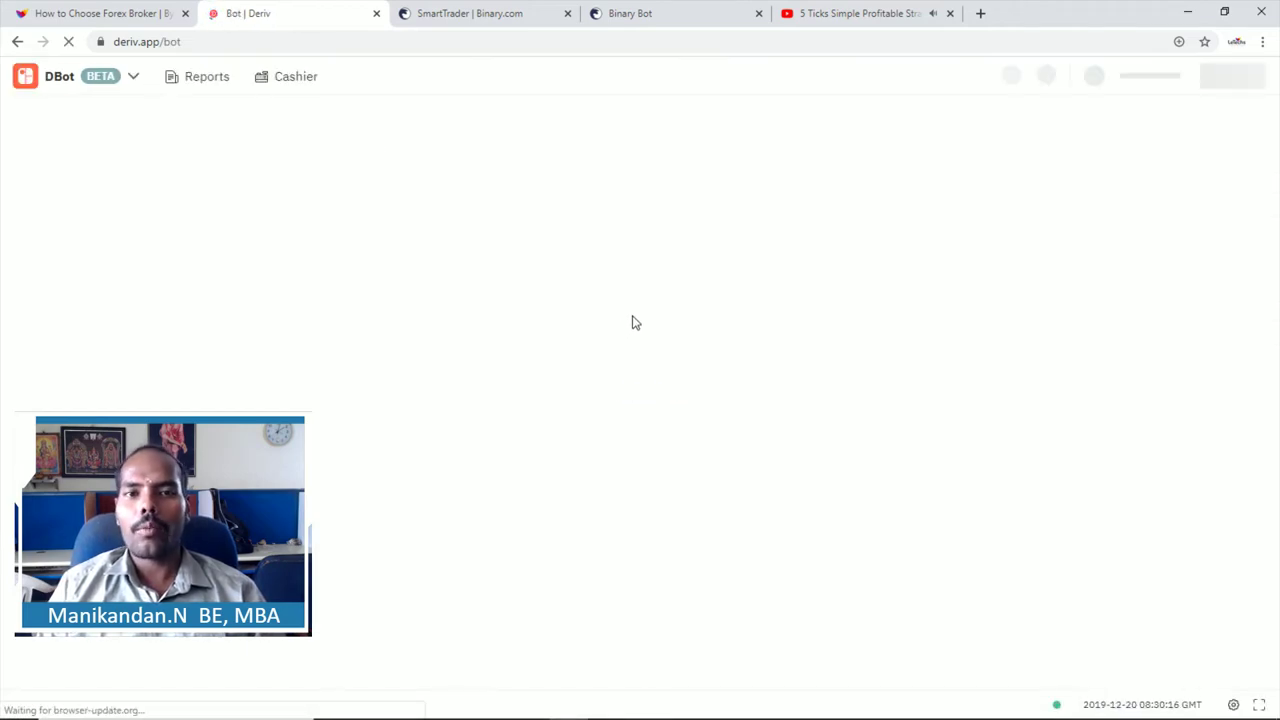
{"action": "left_click", "coordinate": [674, 12]}
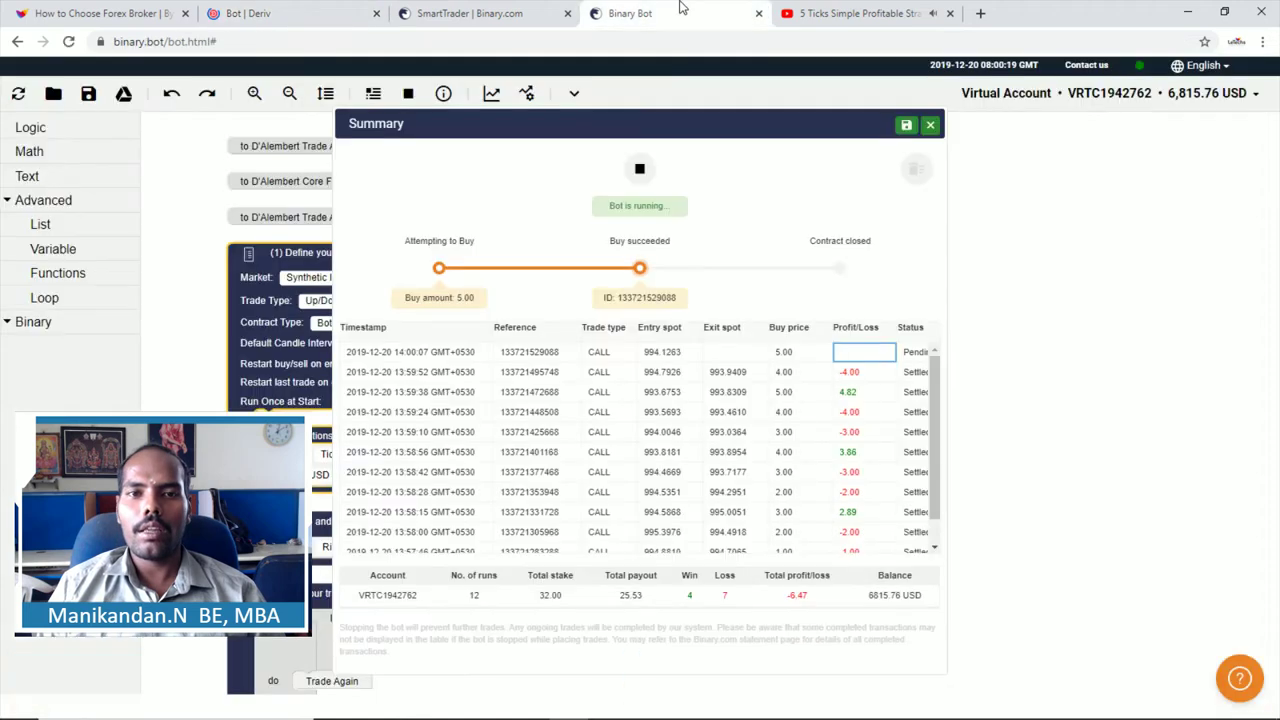
Step: Expand the Binary block category, then switch to the reloaded Deriv DBot tab
{"action": "left_click", "coordinate": [10, 328]}
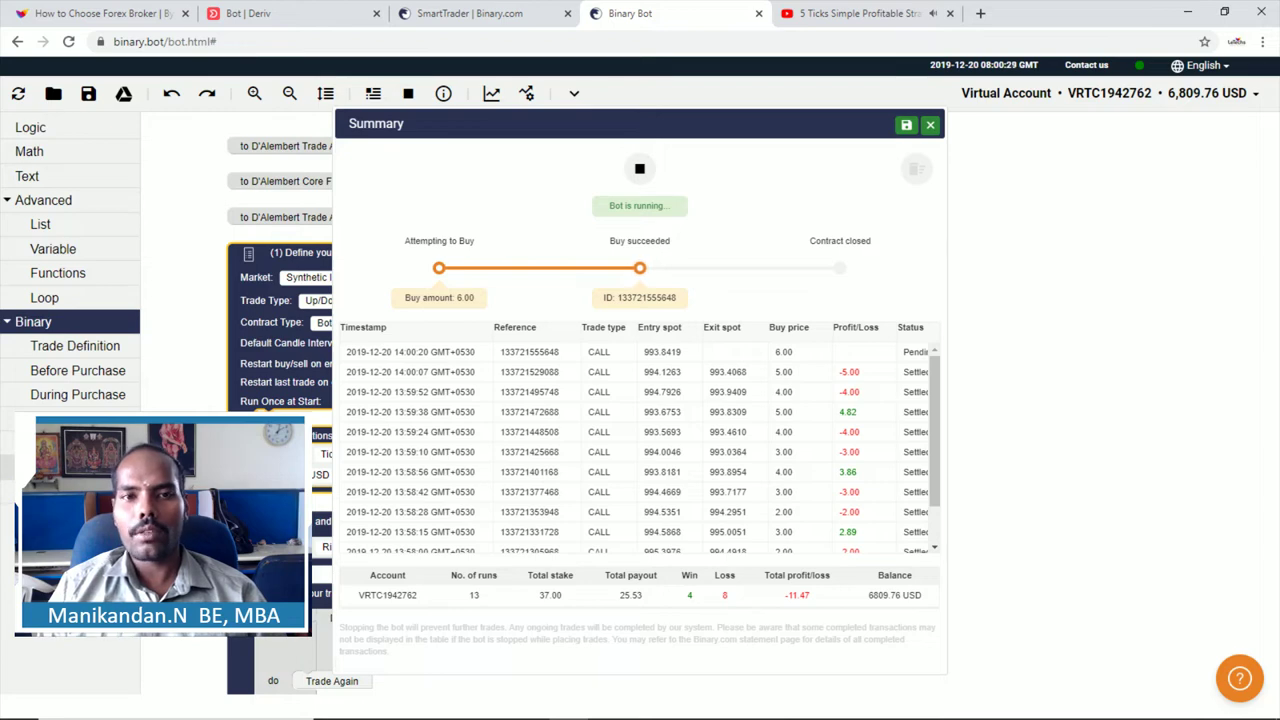
{"action": "left_click", "coordinate": [470, 10]}
{"action": "left_click", "coordinate": [288, 10]}
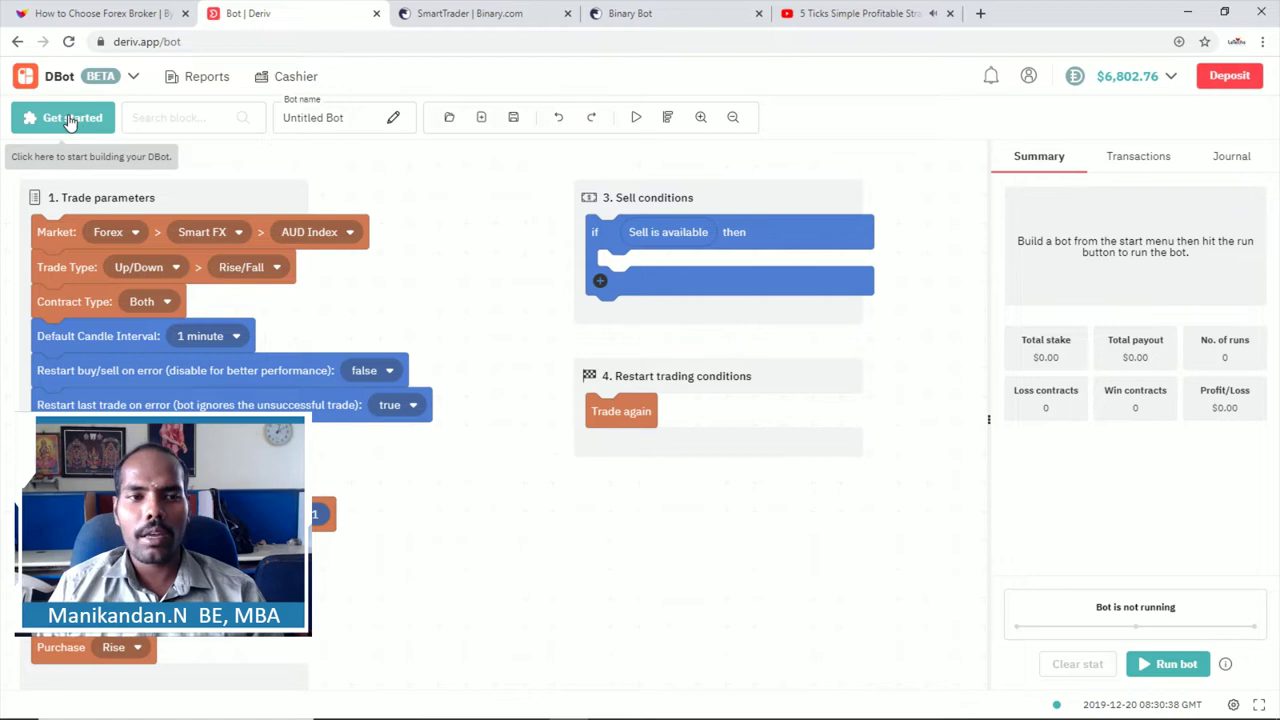
Step: Open the Blocks Menu and launch Quick Strategy on the Martingale form
{"action": "left_click", "coordinate": [70, 120]}
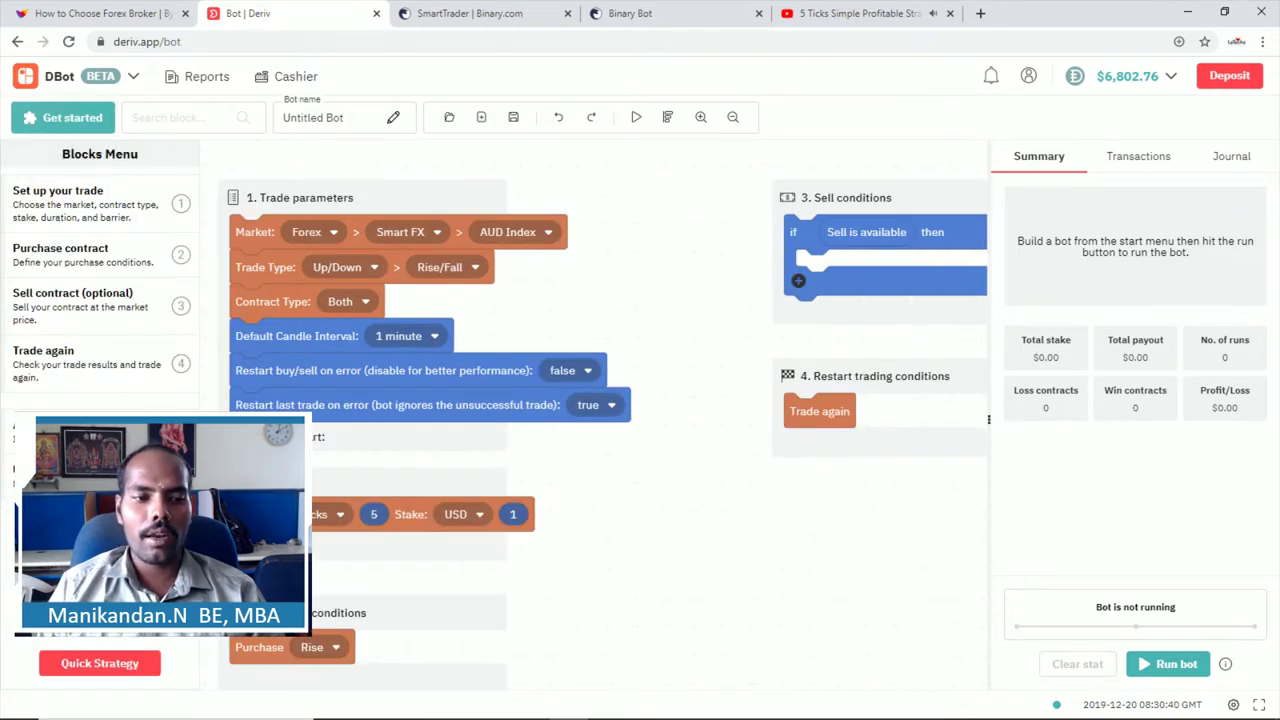
{"action": "left_click", "coordinate": [93, 665]}
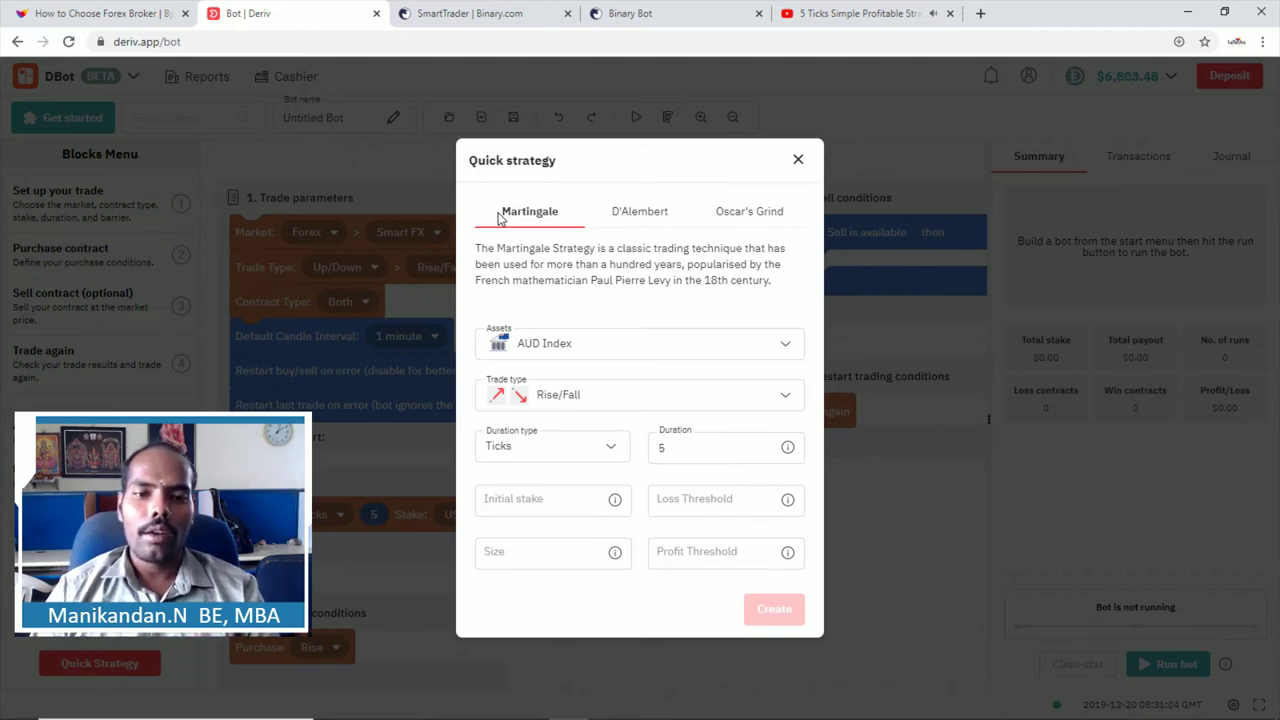
Step: Look over the Martingale form's asset, Rise/Fall trade type and duration fields
{"action": "left_click", "coordinate": [494, 560]}
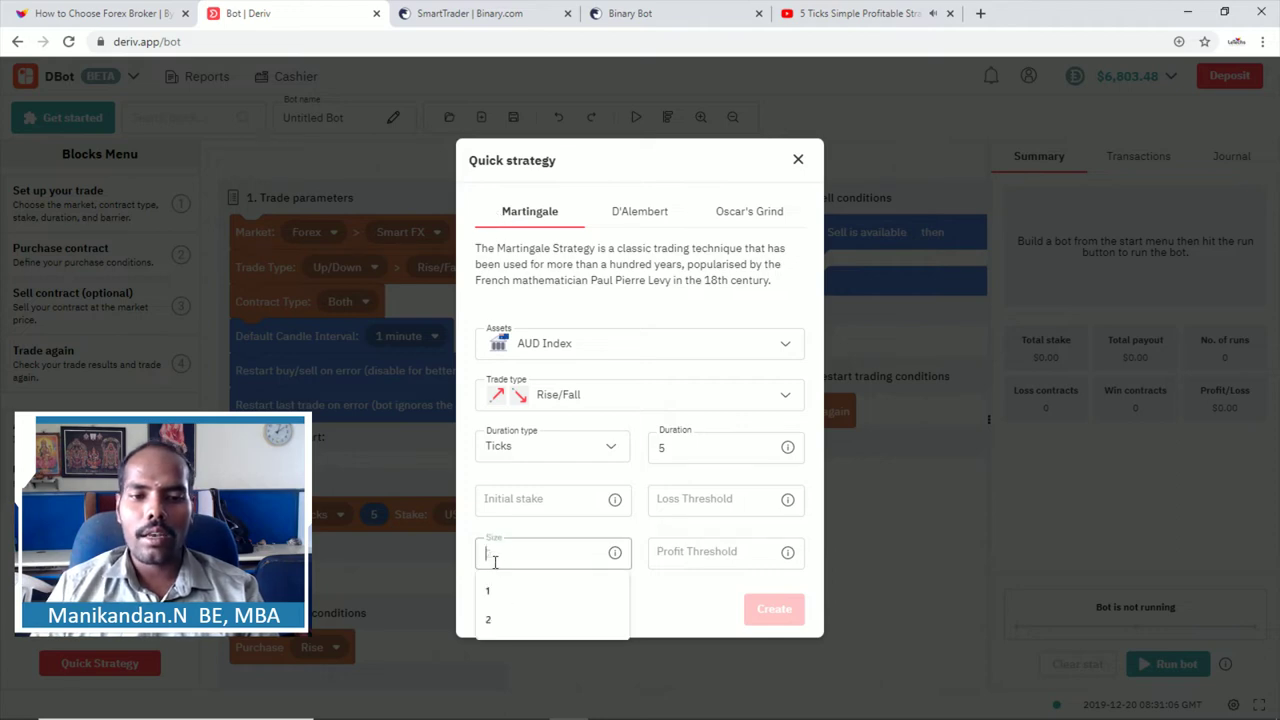
{"action": "left_click", "coordinate": [588, 303]}
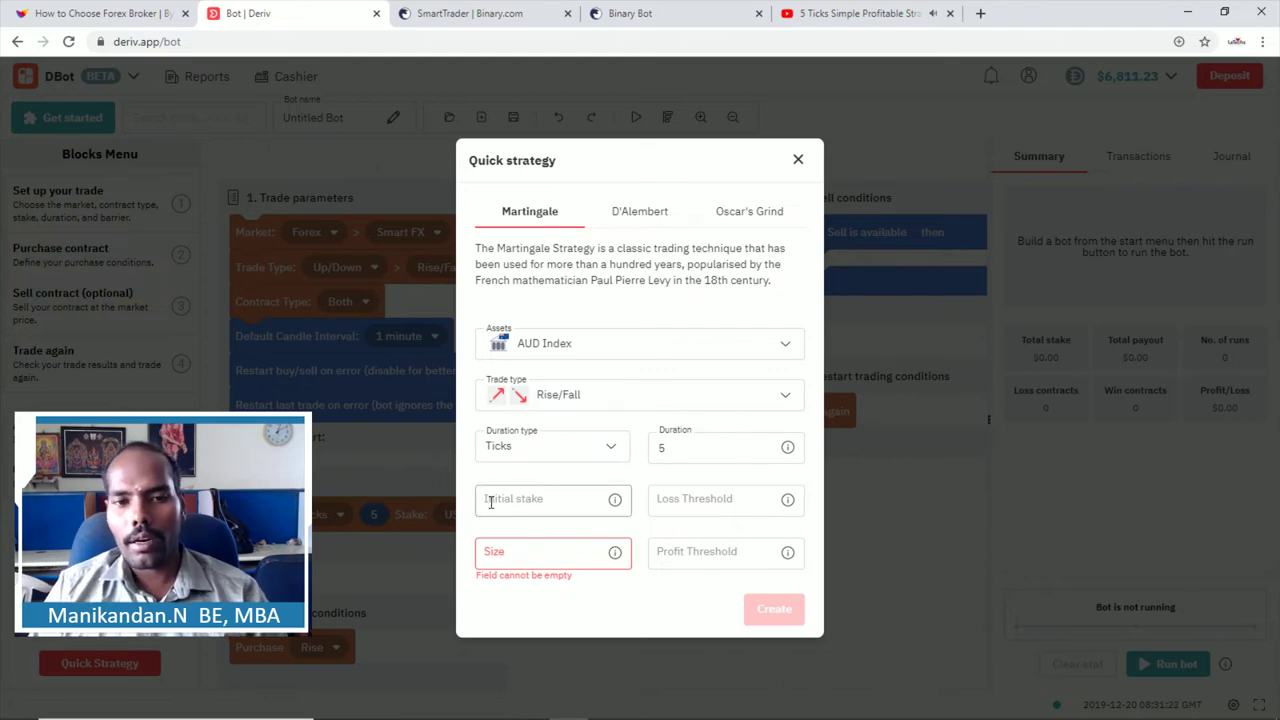
{"action": "double_click", "coordinate": [545, 345]}
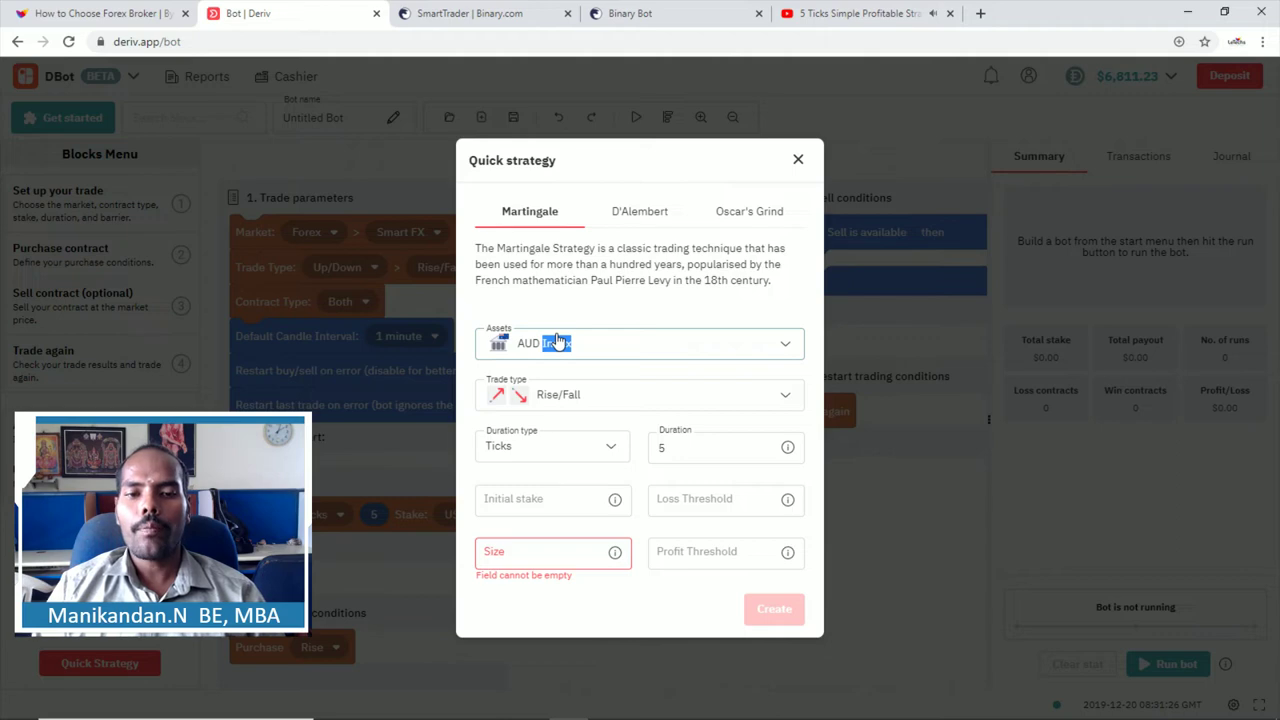
{"action": "left_click", "coordinate": [560, 402]}
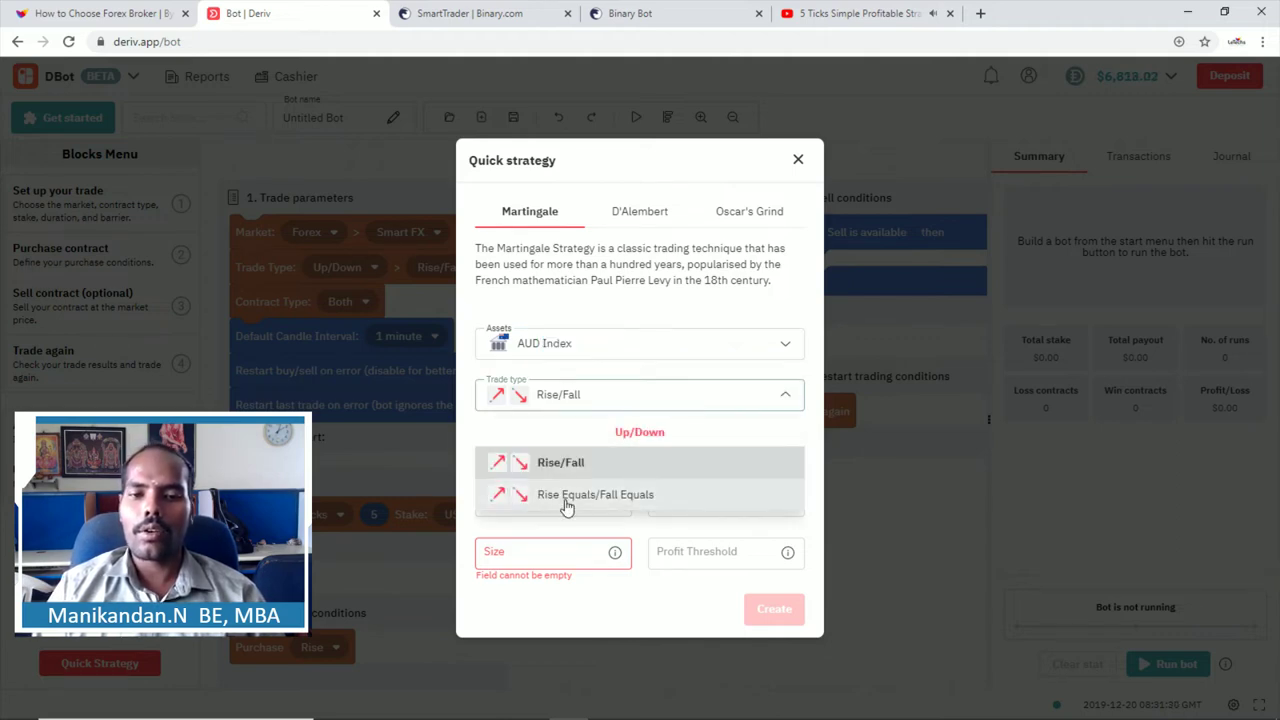
{"action": "left_click", "coordinate": [595, 298]}
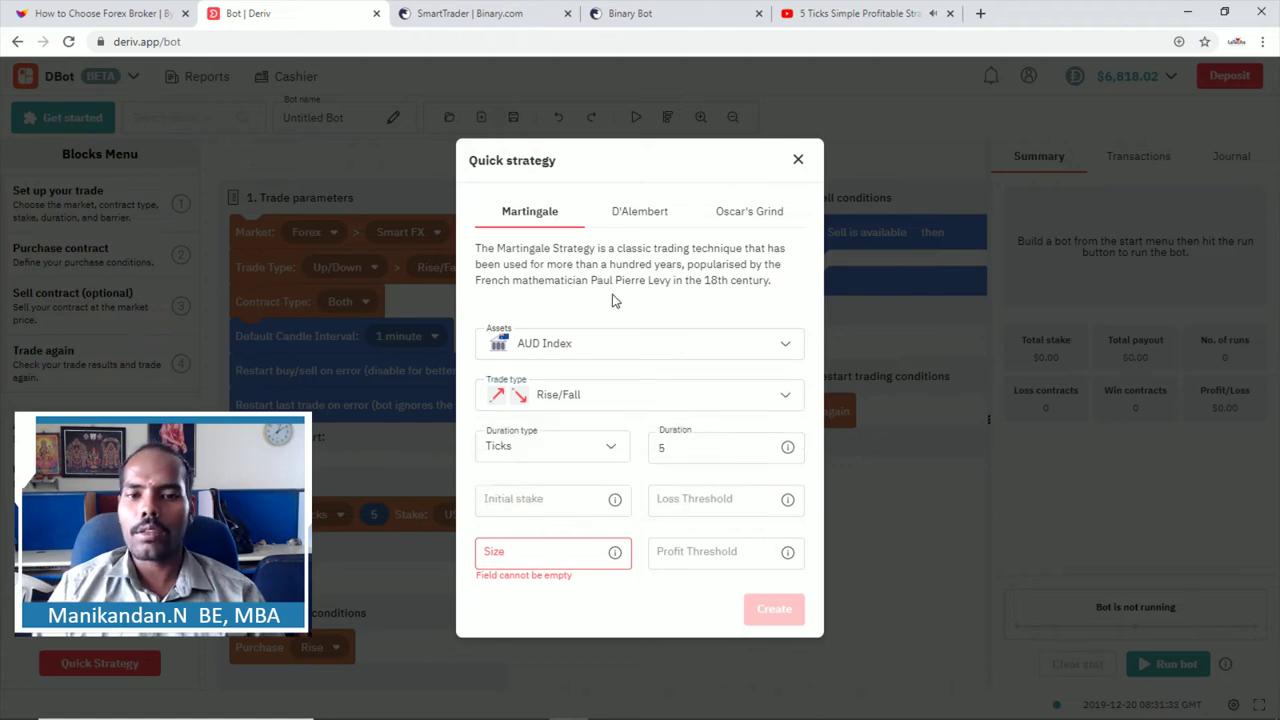
{"action": "left_click", "coordinate": [535, 452]}
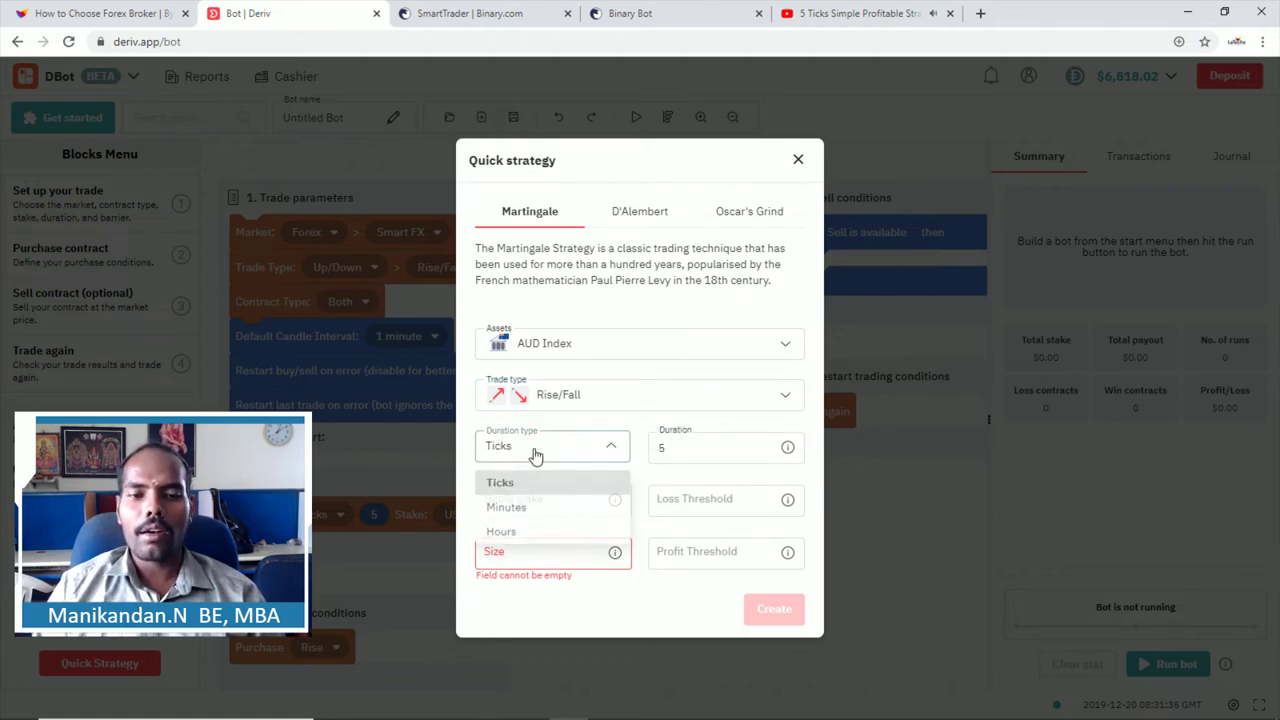
{"action": "left_click", "coordinate": [694, 448]}
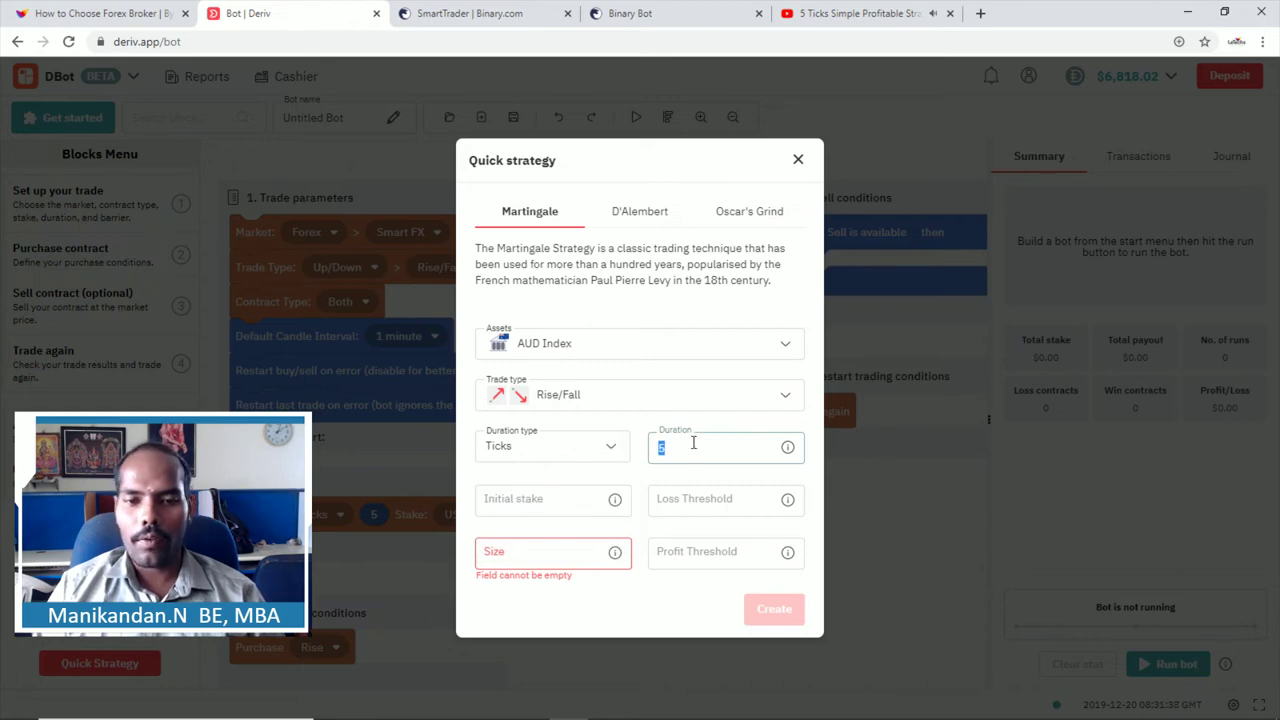
Step: Enter initial stake 1, loss threshold 50, size 2 and profit threshold 100
{"action": "left_click", "coordinate": [540, 495]}
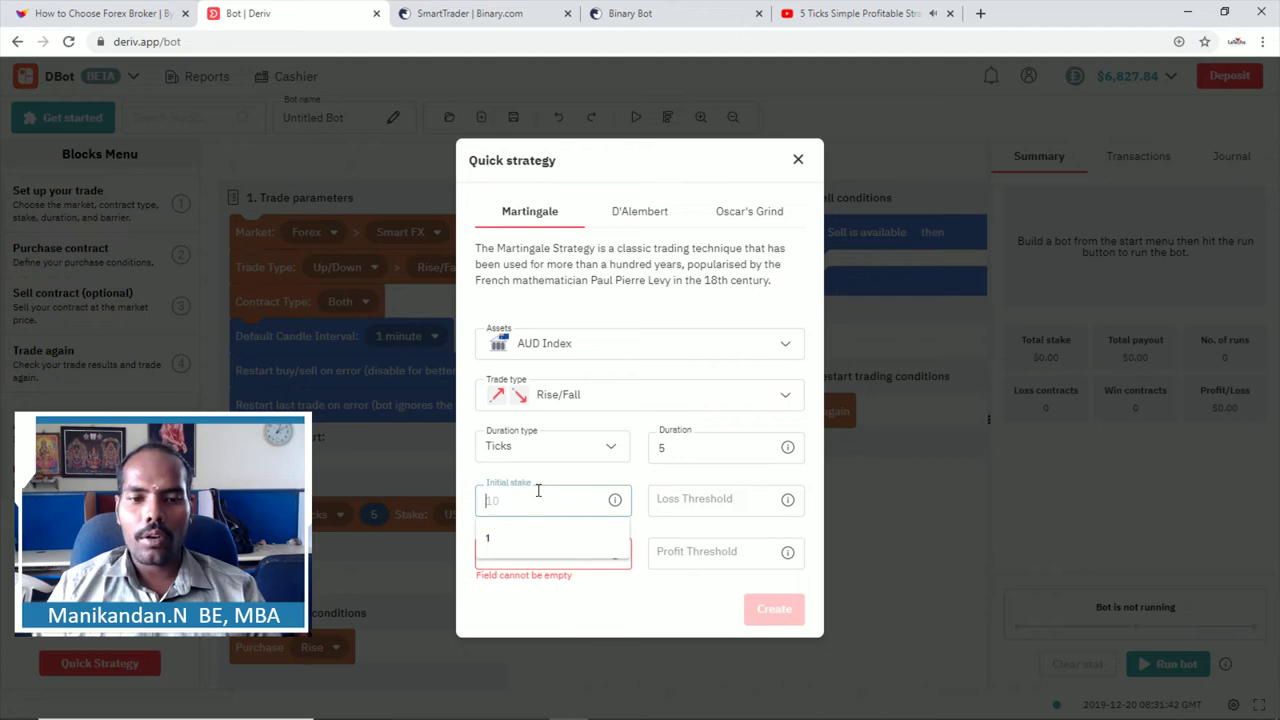
{"action": "type", "text": "1"}
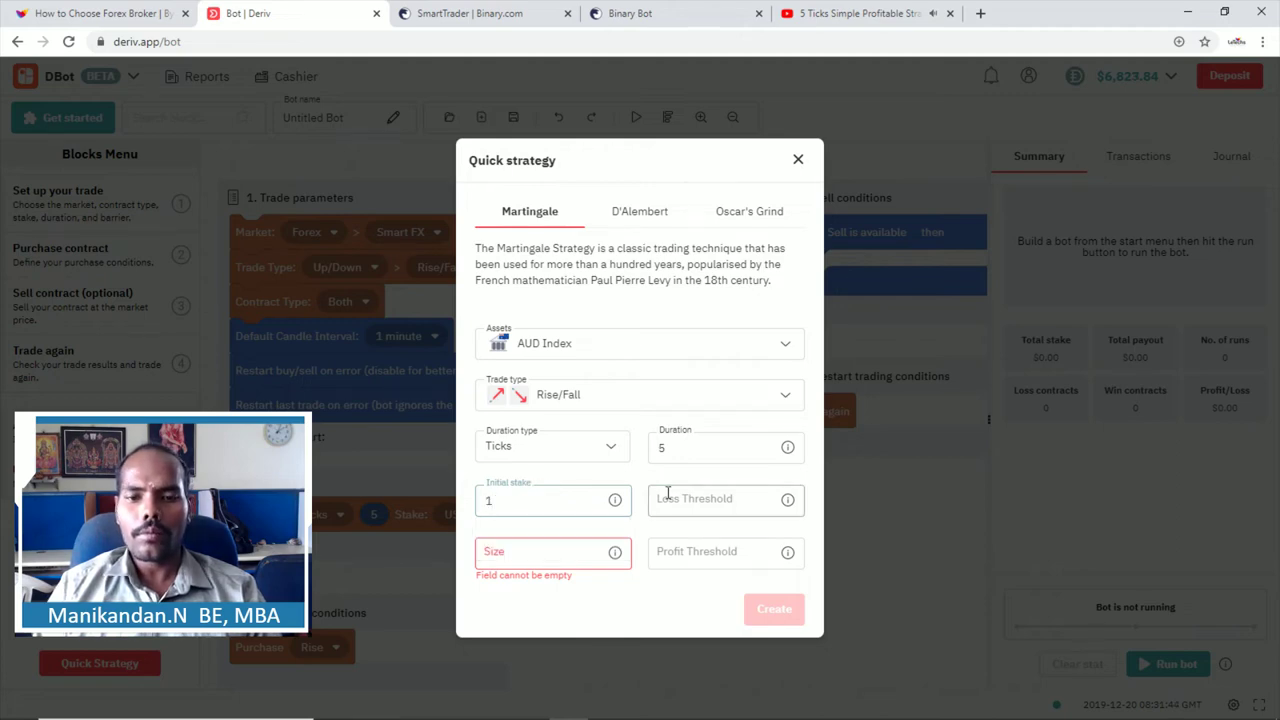
{"action": "left_click", "coordinate": [666, 492]}
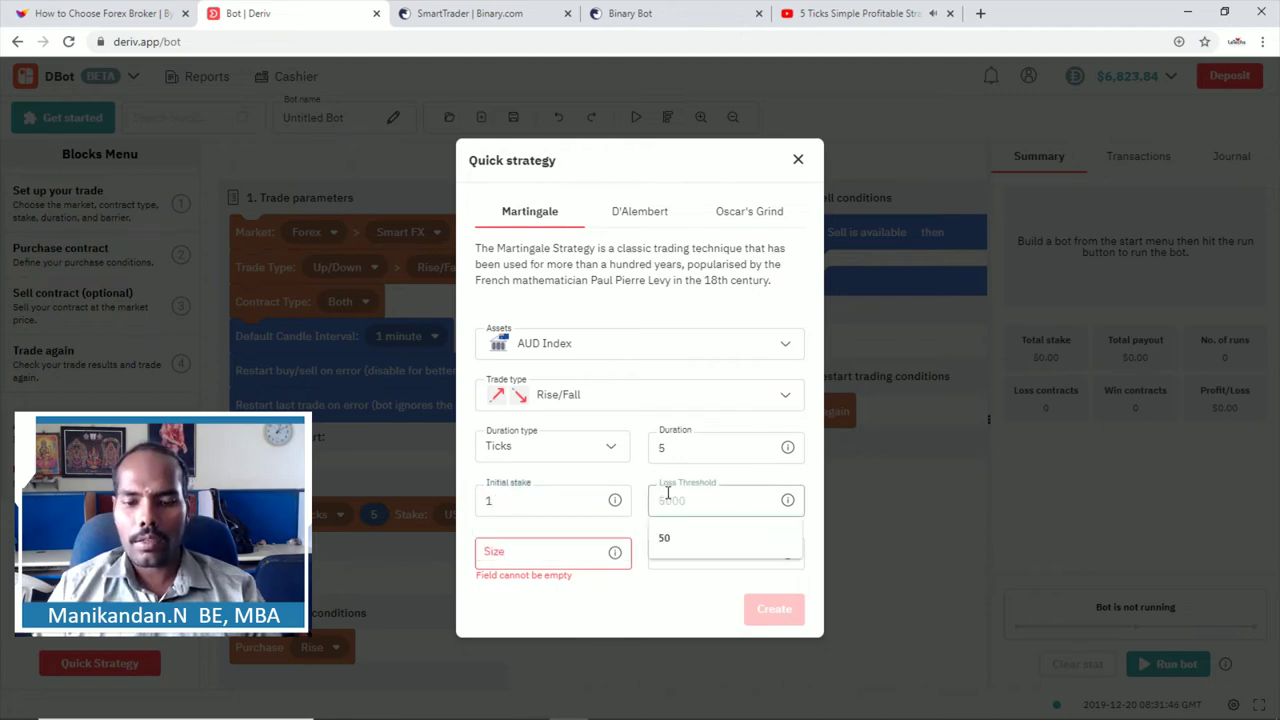
{"action": "type", "text": "50"}
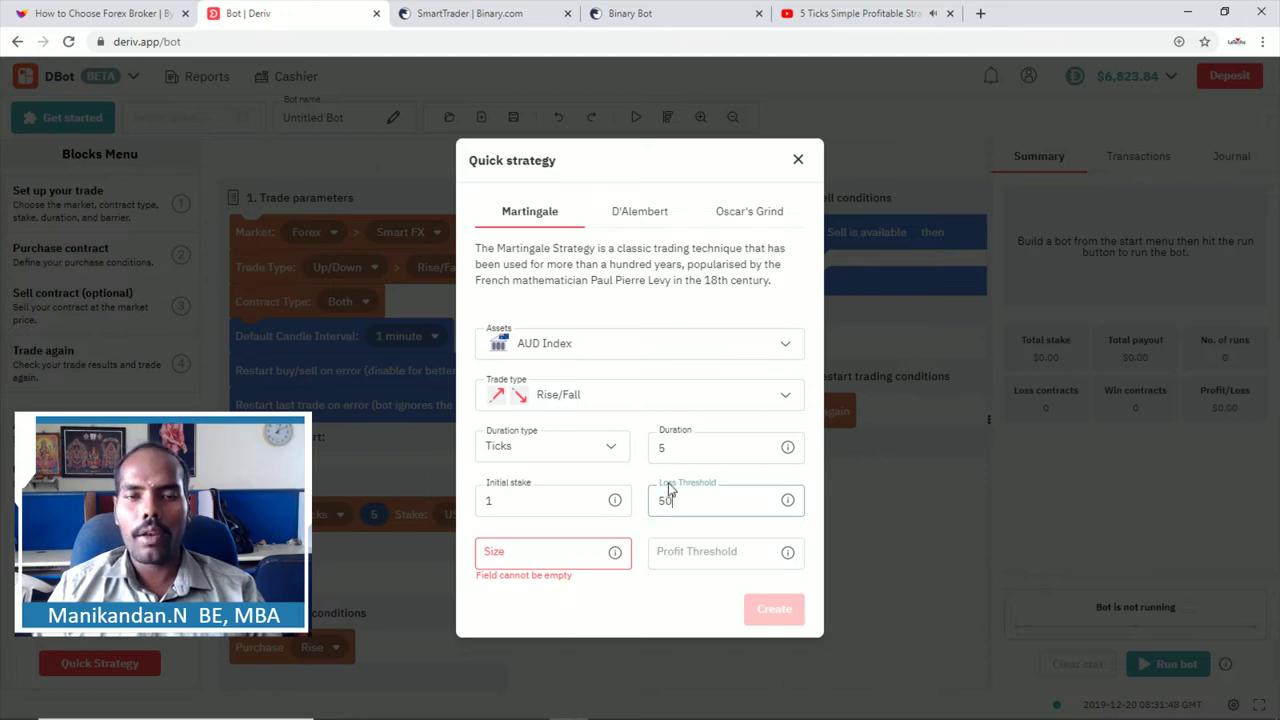
{"action": "left_click", "coordinate": [491, 562]}
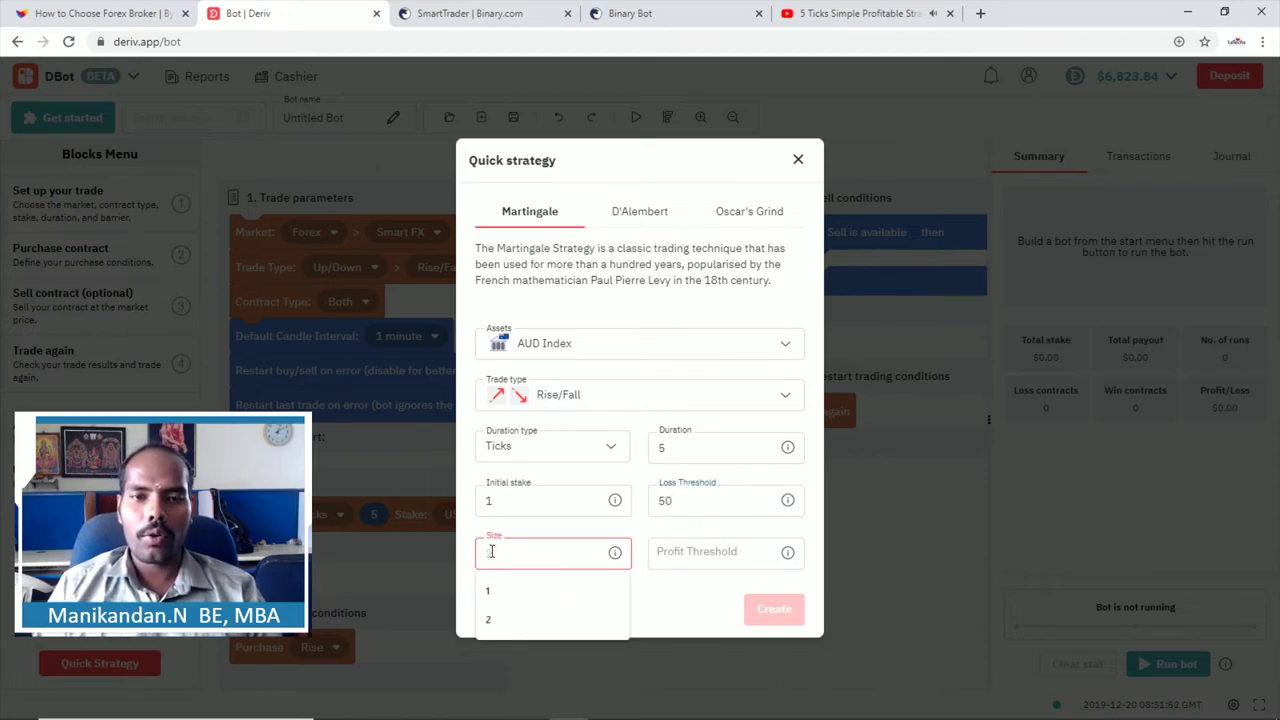
{"action": "type", "text": "2"}
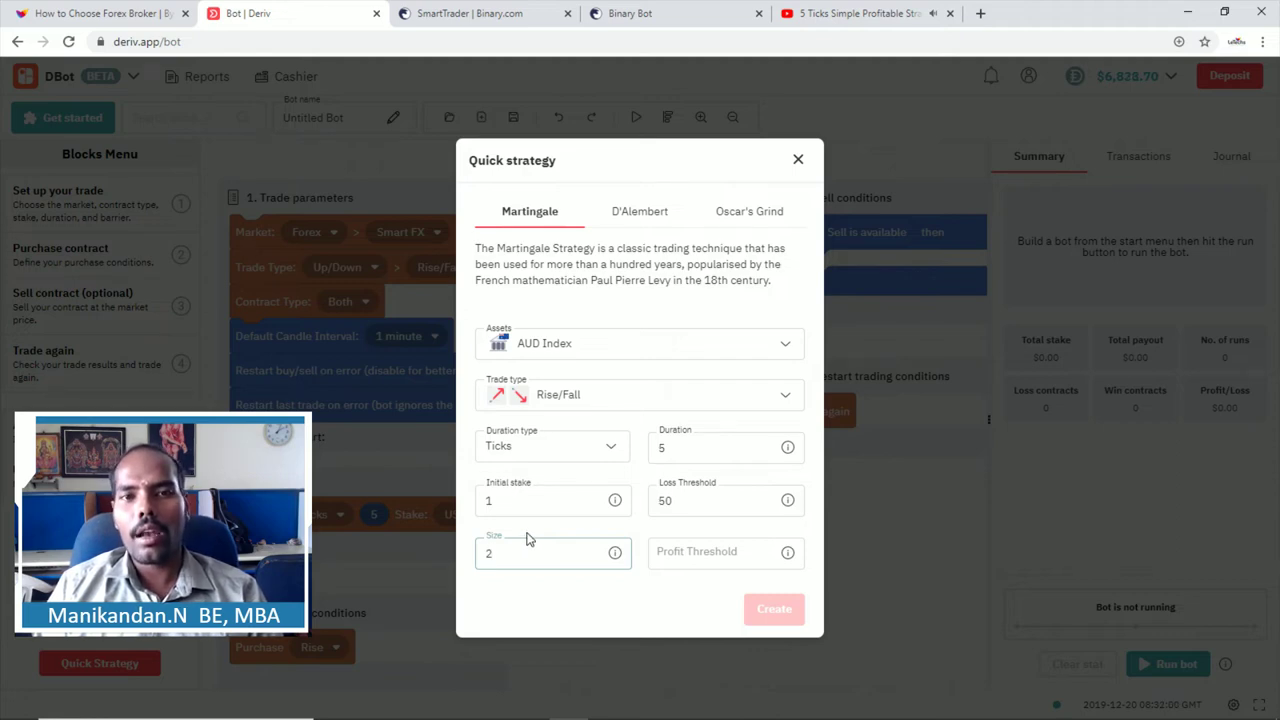
{"action": "left_click", "coordinate": [664, 551]}
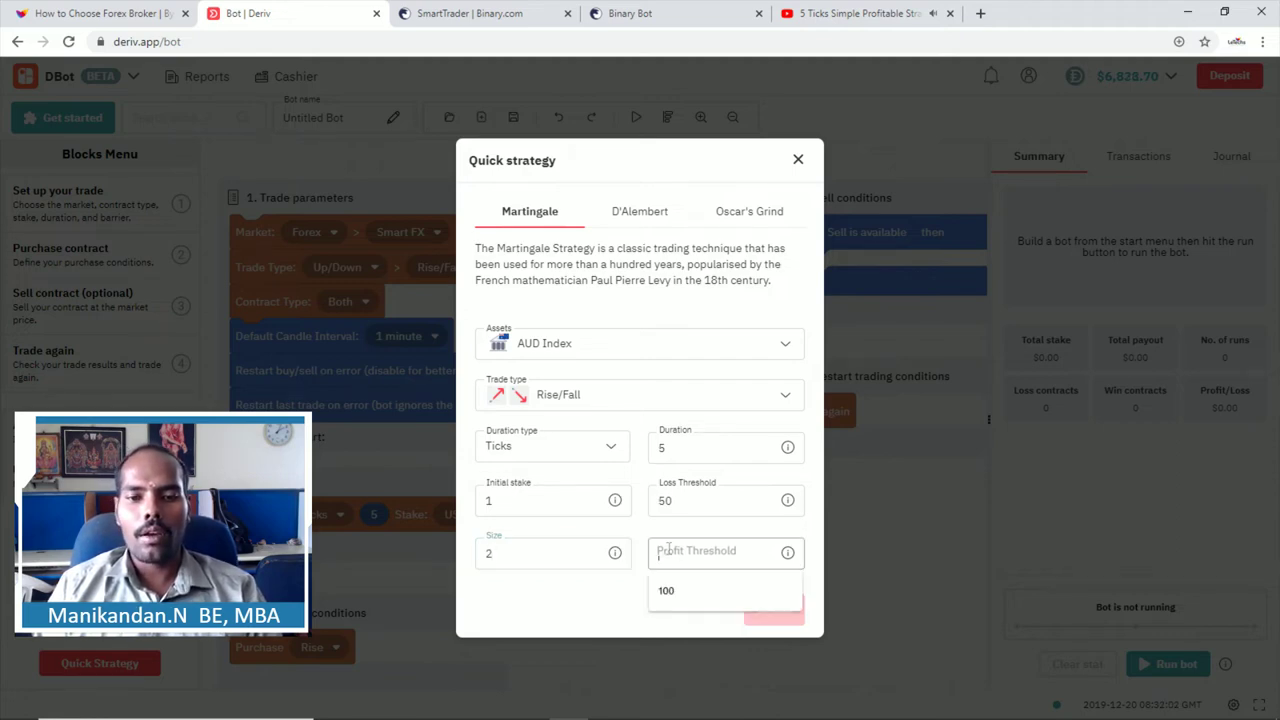
{"action": "type", "text": "100"}
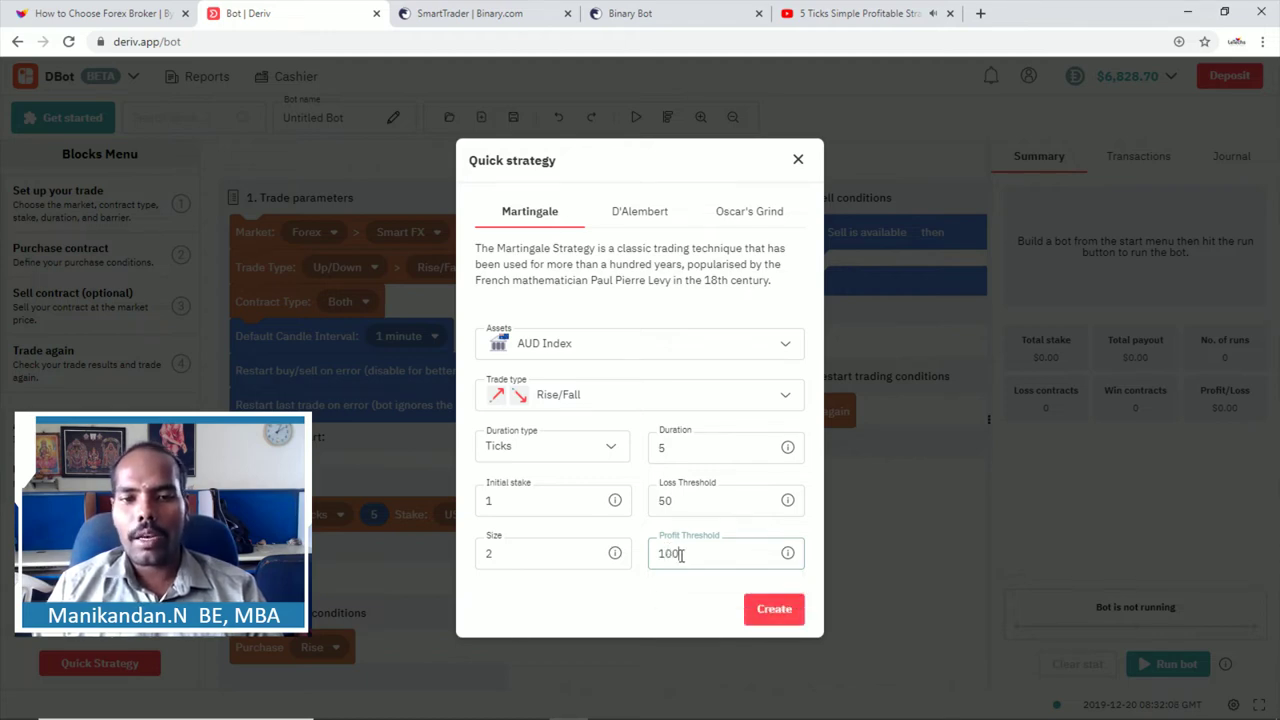
Step: Choose Bull Market Index as the asset
{"action": "left_click", "coordinate": [584, 348]}
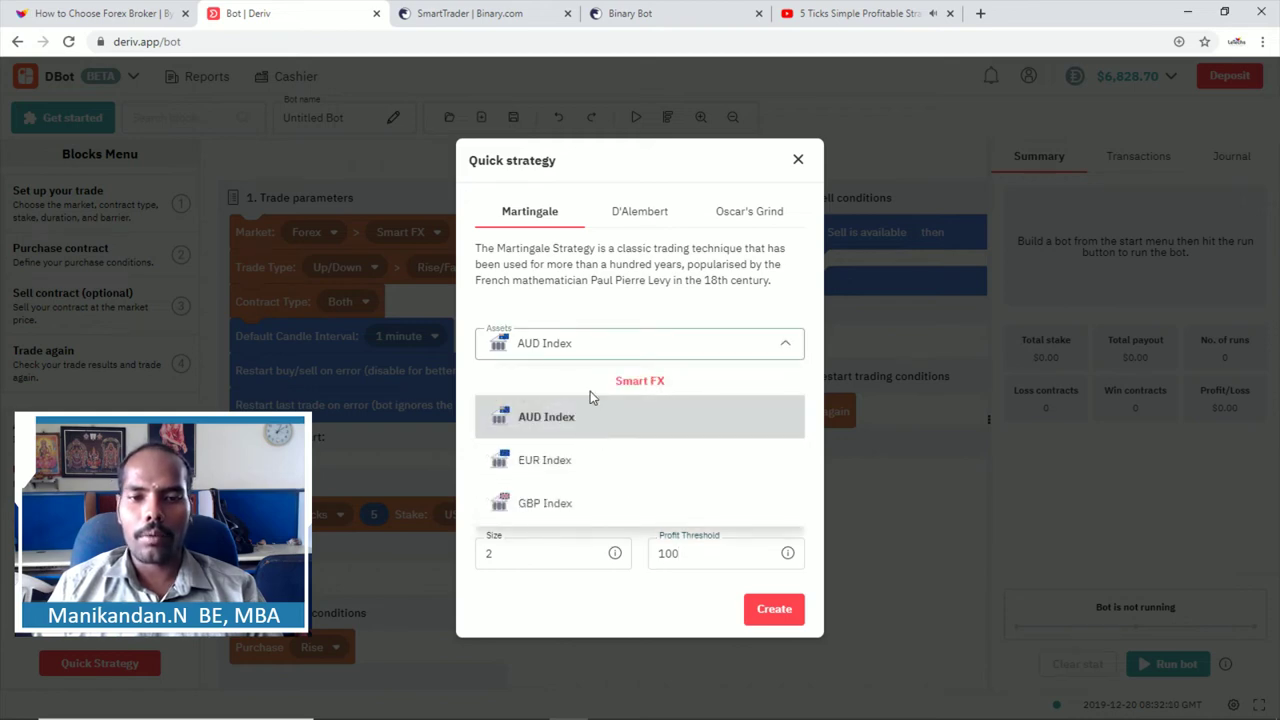
{"action": "scroll", "coordinate": [590, 397], "scroll_direction": "down", "scroll_amount": 10}
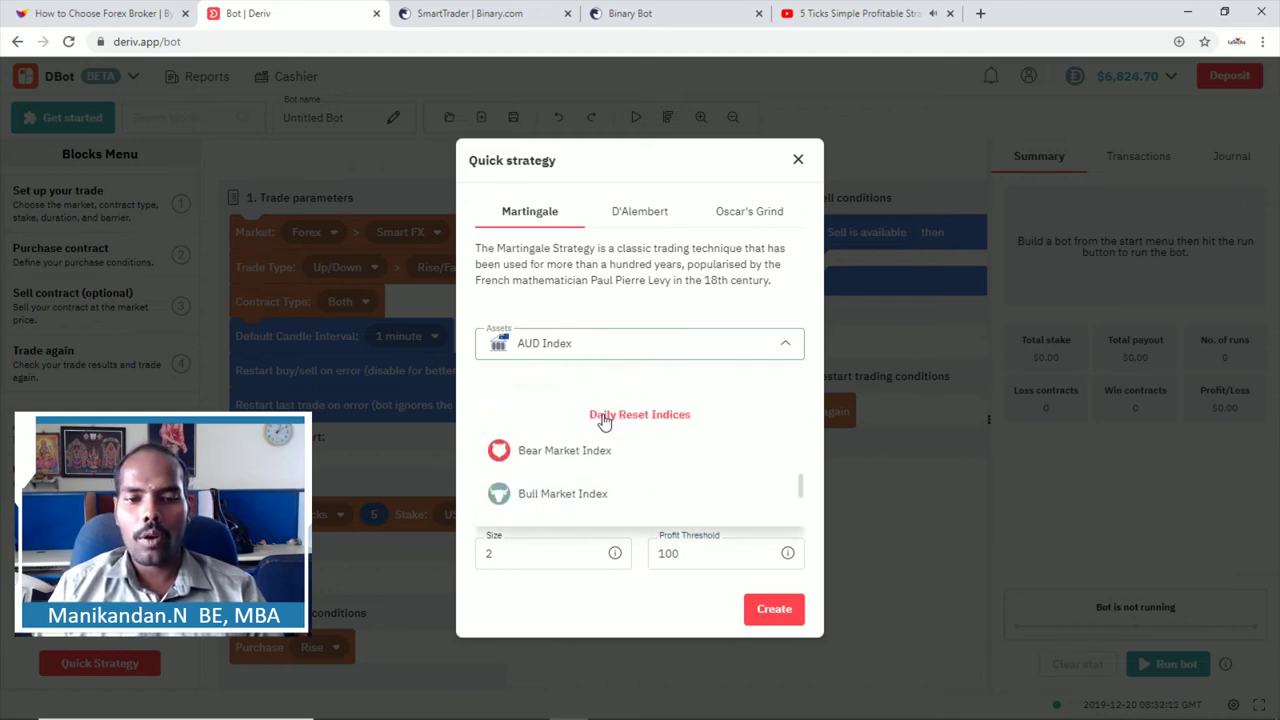
{"action": "scroll", "coordinate": [603, 421], "scroll_direction": "down", "scroll_amount": 5}
{"action": "scroll", "coordinate": [607, 416], "scroll_direction": "up", "scroll_amount": 1}
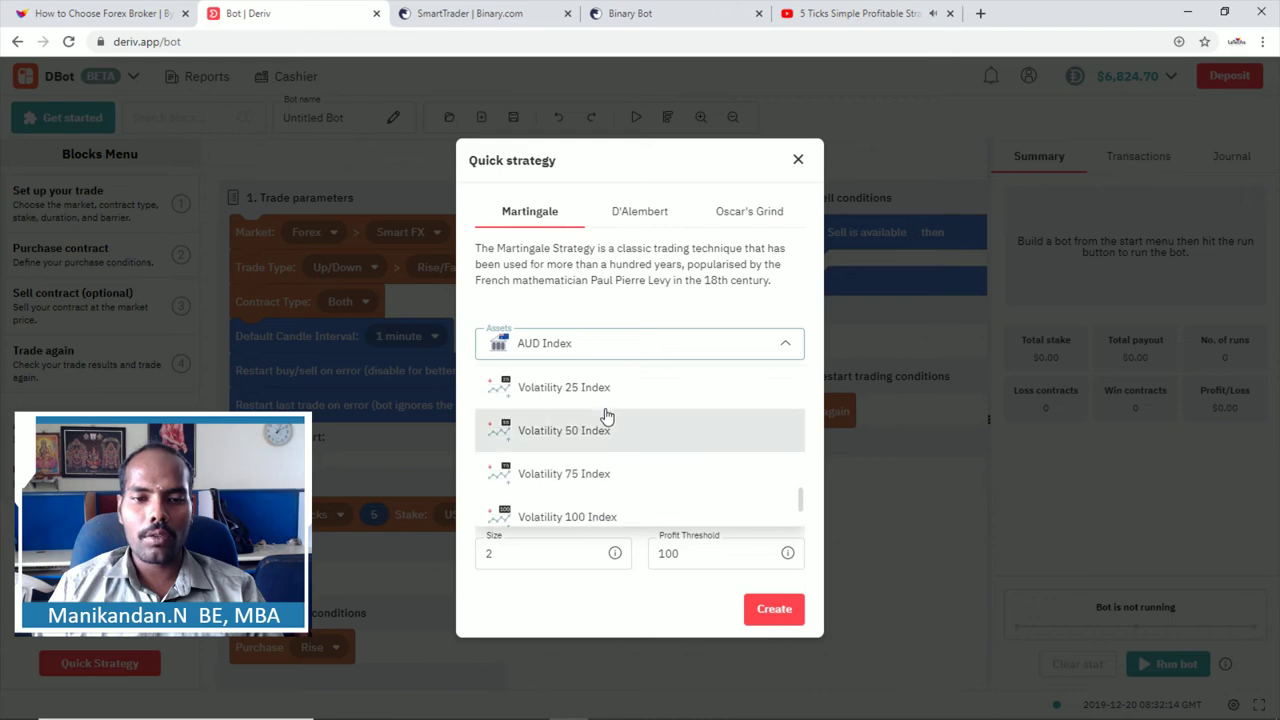
{"action": "scroll", "coordinate": [605, 415], "scroll_direction": "up", "scroll_amount": 3}
{"action": "left_click", "coordinate": [560, 487]}
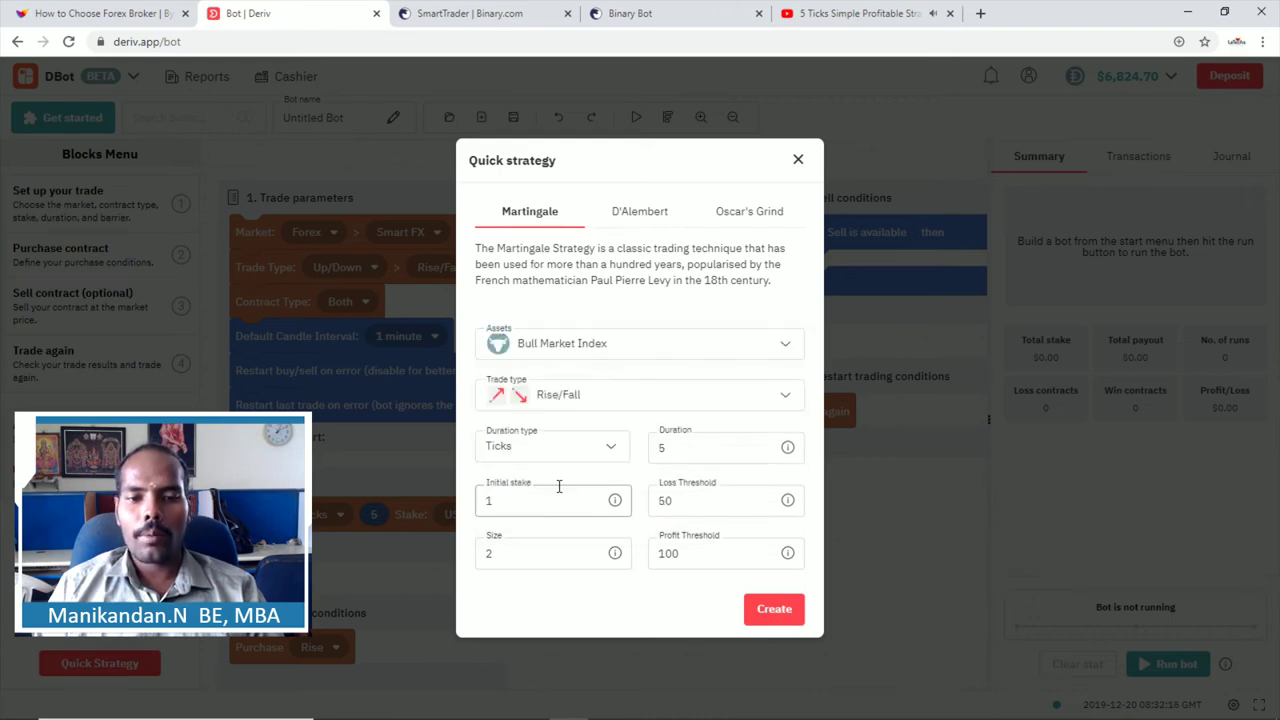
Step: Create the Martingale bot from the quick strategy settings
{"action": "left_click", "coordinate": [765, 614]}
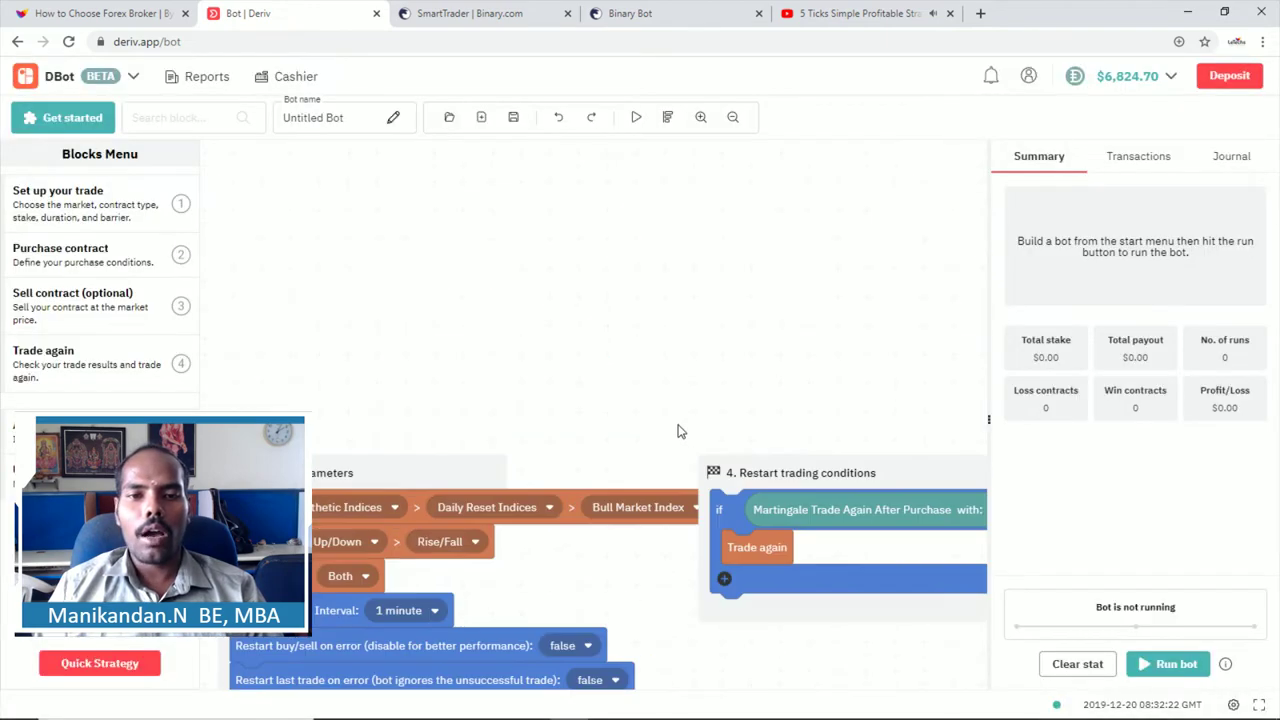
{"action": "scroll", "coordinate": [680, 430], "scroll_direction": "up", "scroll_amount": 3}
{"action": "scroll", "coordinate": [680, 418], "scroll_direction": "down", "scroll_amount": 4}
{"action": "scroll", "coordinate": [530, 428], "scroll_direction": "down", "scroll_amount": 4}
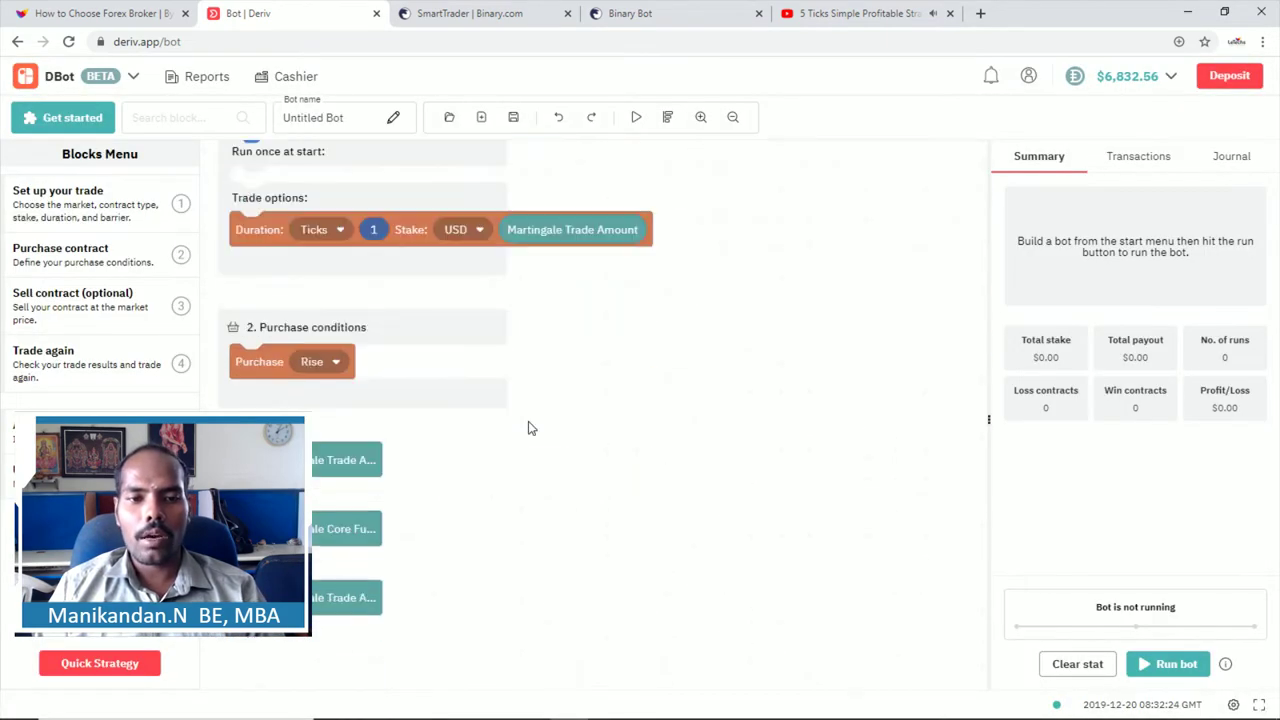
{"action": "scroll", "coordinate": [530, 428], "scroll_direction": "up", "scroll_amount": 8}
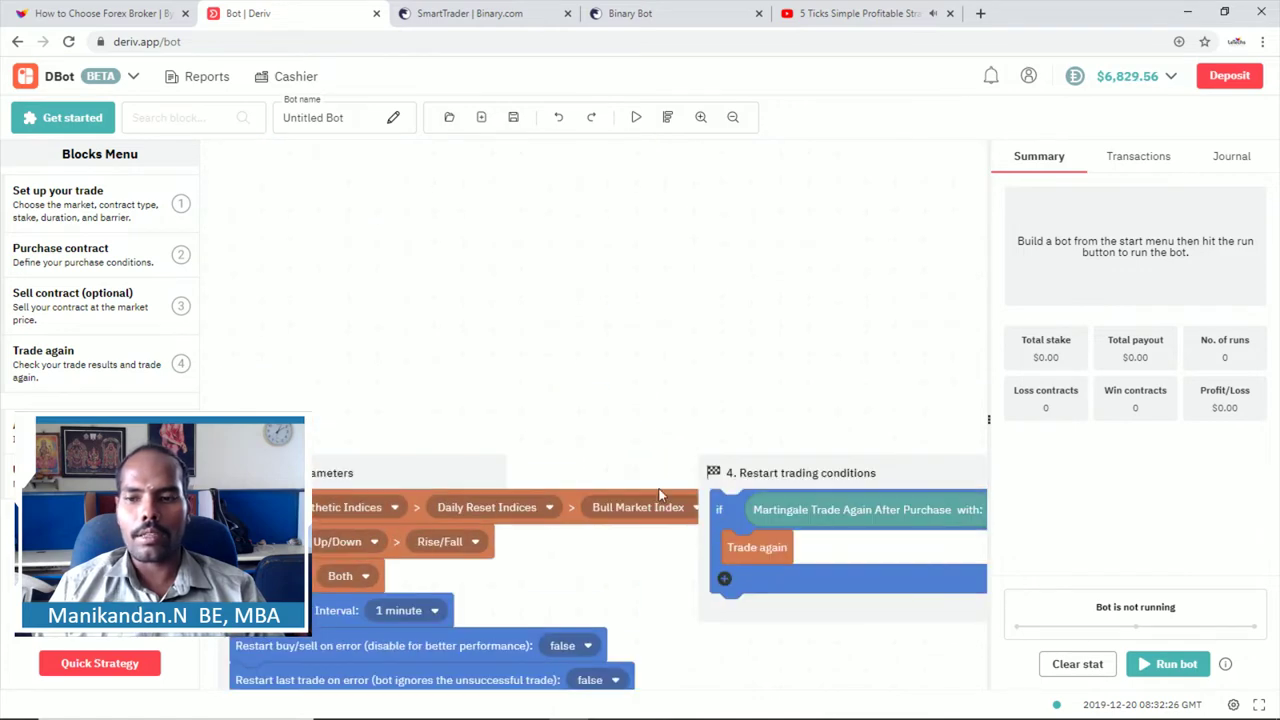
{"action": "scroll", "coordinate": [695, 515], "scroll_direction": "down", "scroll_amount": 4}
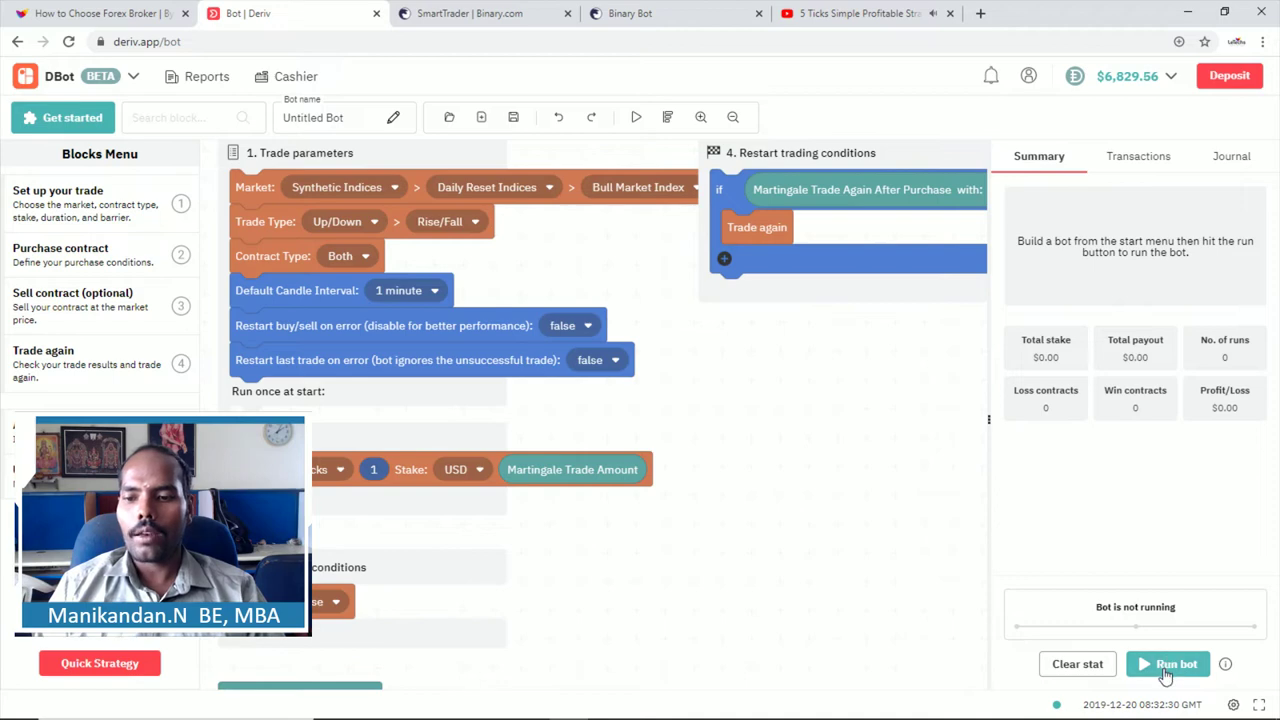
Step: Run the bot on Bull Market Index, reviewing Transactions before returning to Summary
{"action": "left_click", "coordinate": [1170, 670]}
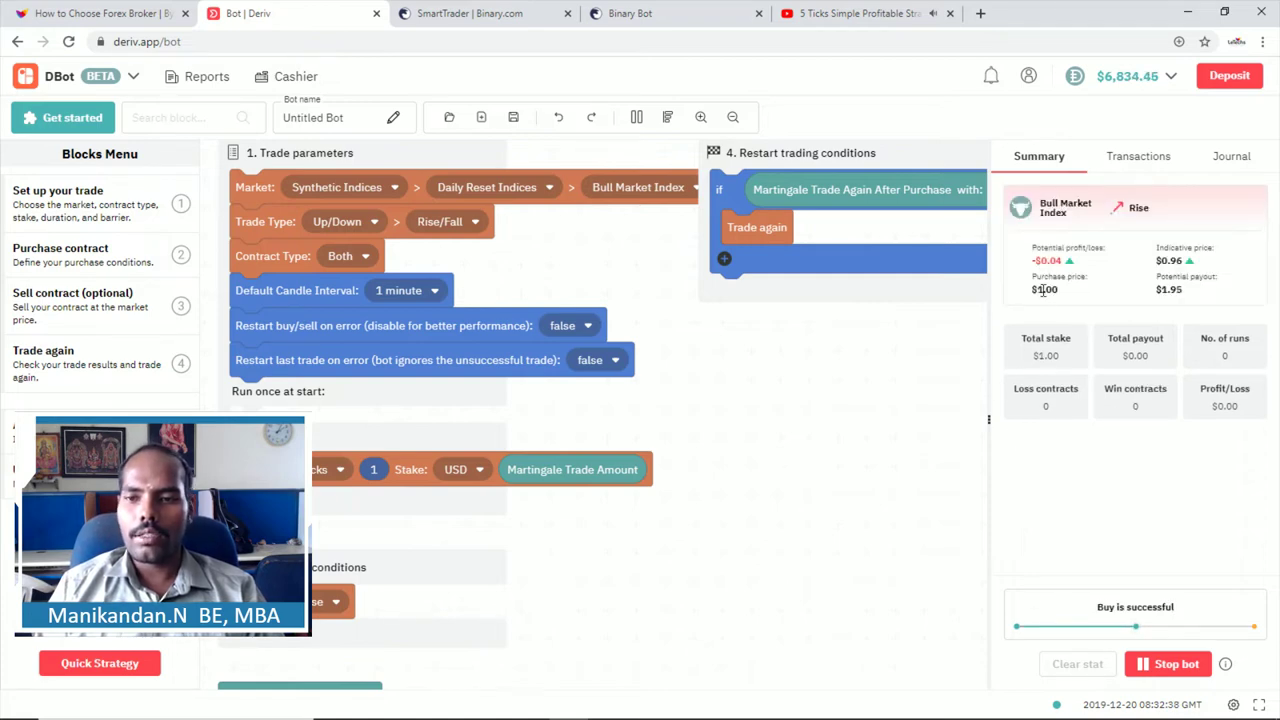
{"action": "left_click_drag", "start_coordinate": [1059, 290], "coordinate": [1034, 291]}
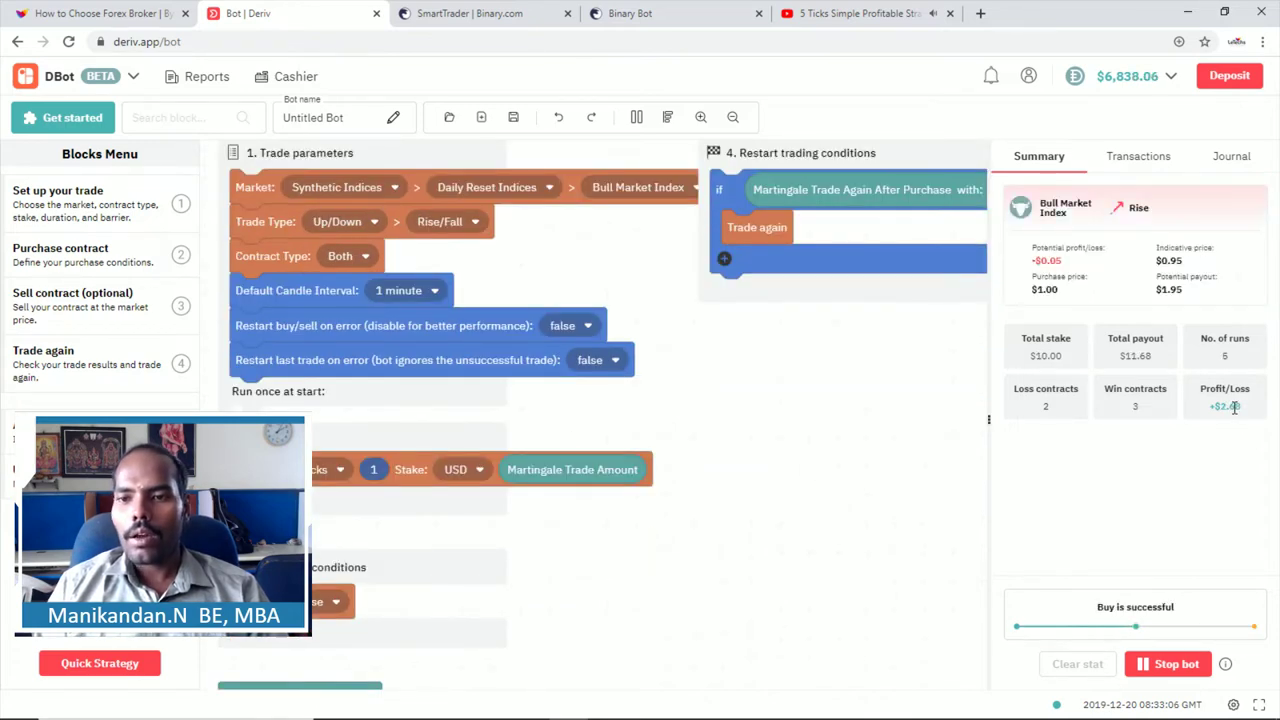
{"action": "left_click", "coordinate": [1138, 156]}
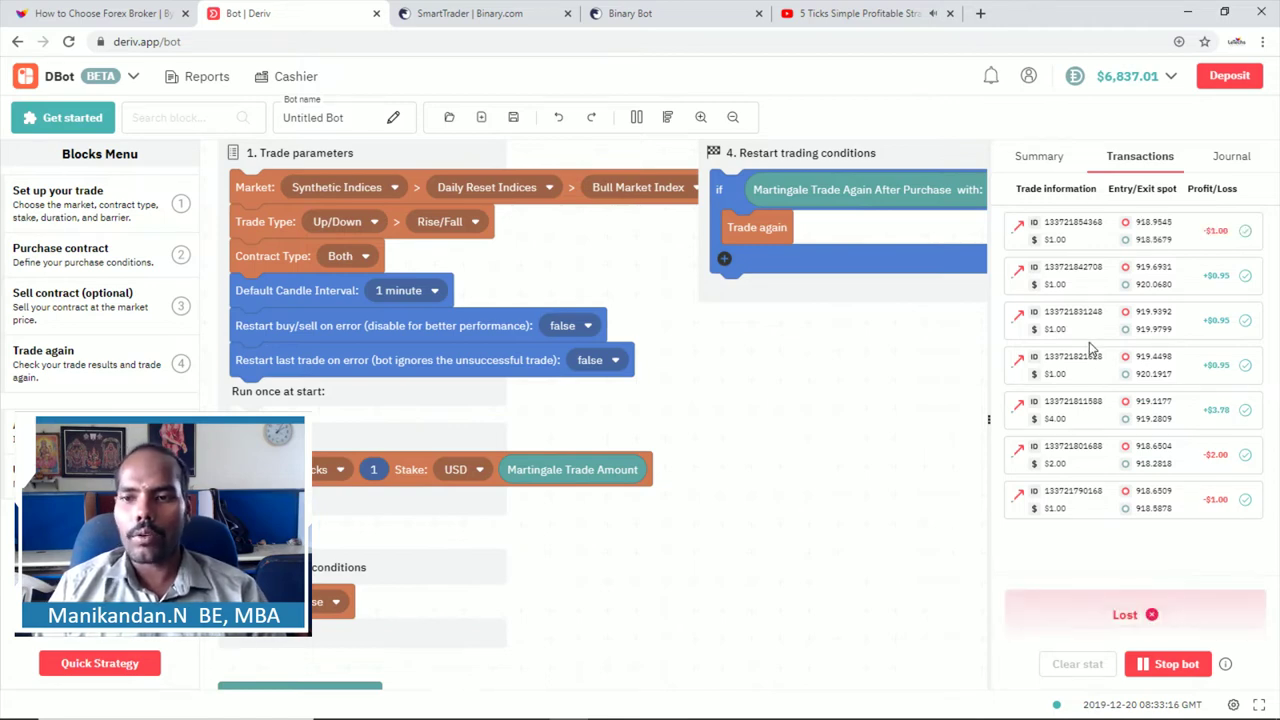
{"action": "left_click", "coordinate": [1039, 156]}
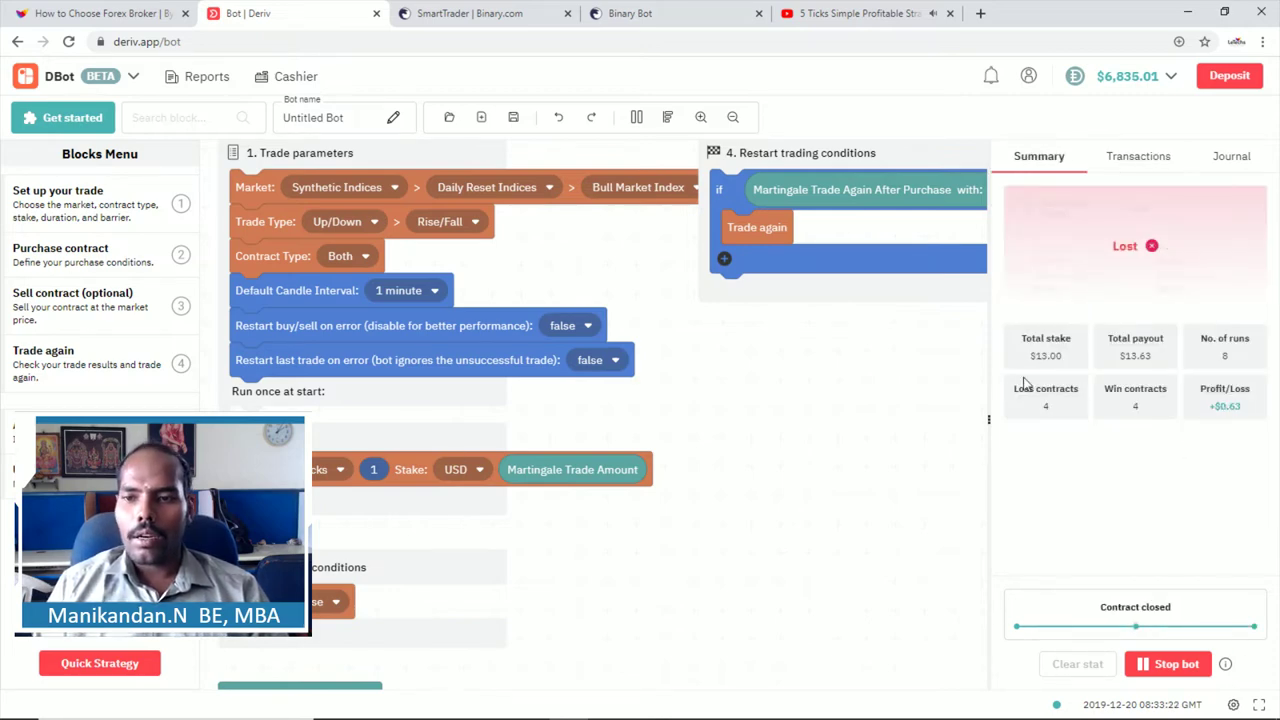
Step: Open Quick Strategy and flip between the Oscar's Grind, Martingale and D'Alembert templates
{"action": "left_click", "coordinate": [112, 664]}
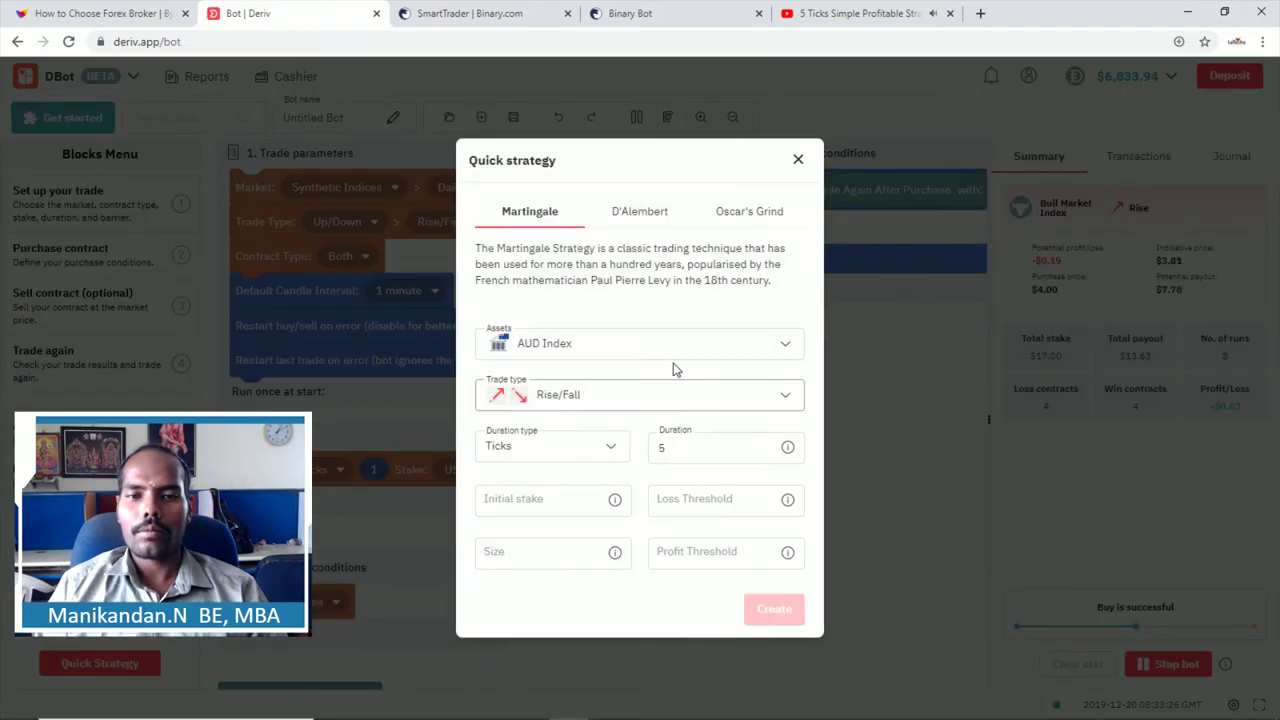
{"action": "left_click", "coordinate": [755, 215]}
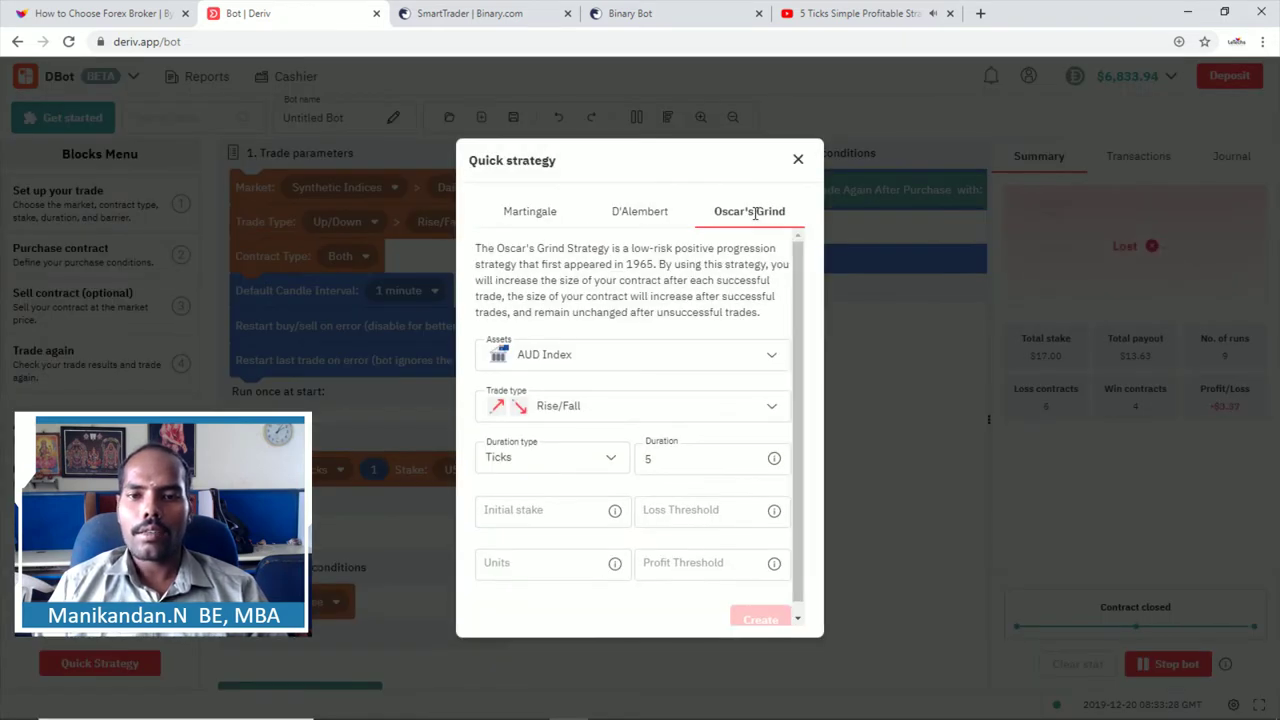
{"action": "left_click", "coordinate": [516, 214]}
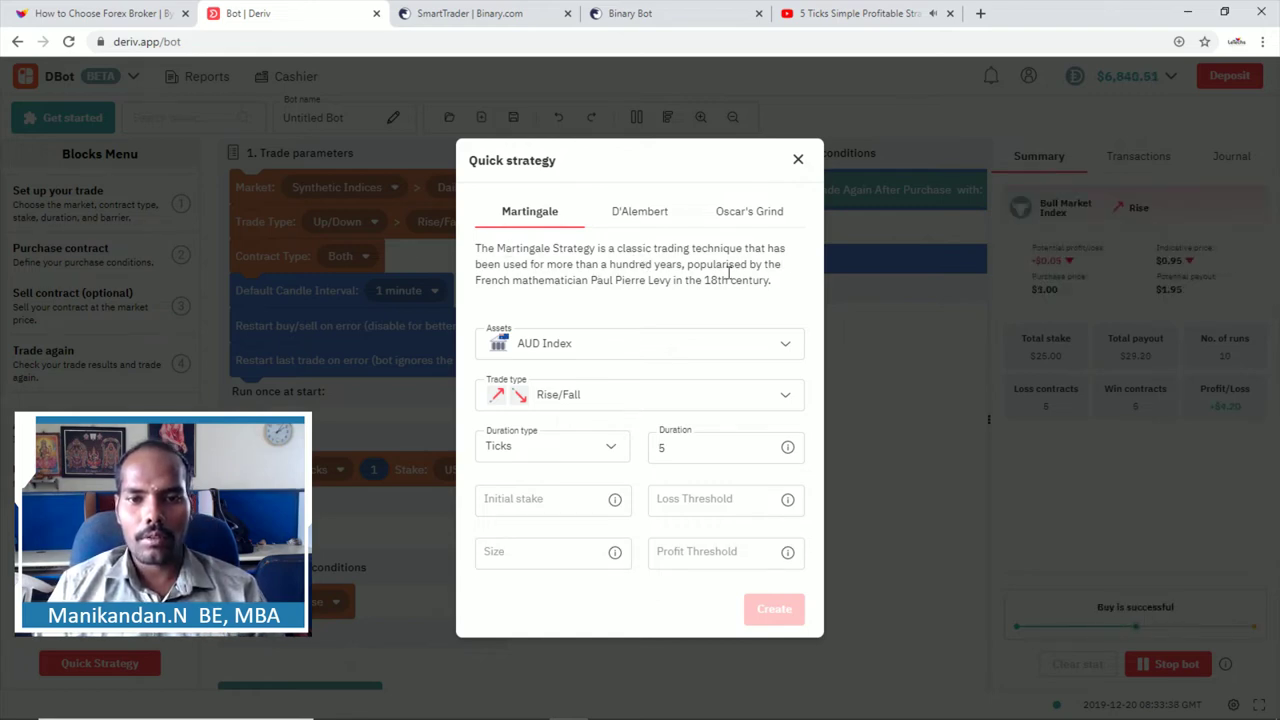
{"action": "left_click", "coordinate": [642, 212]}
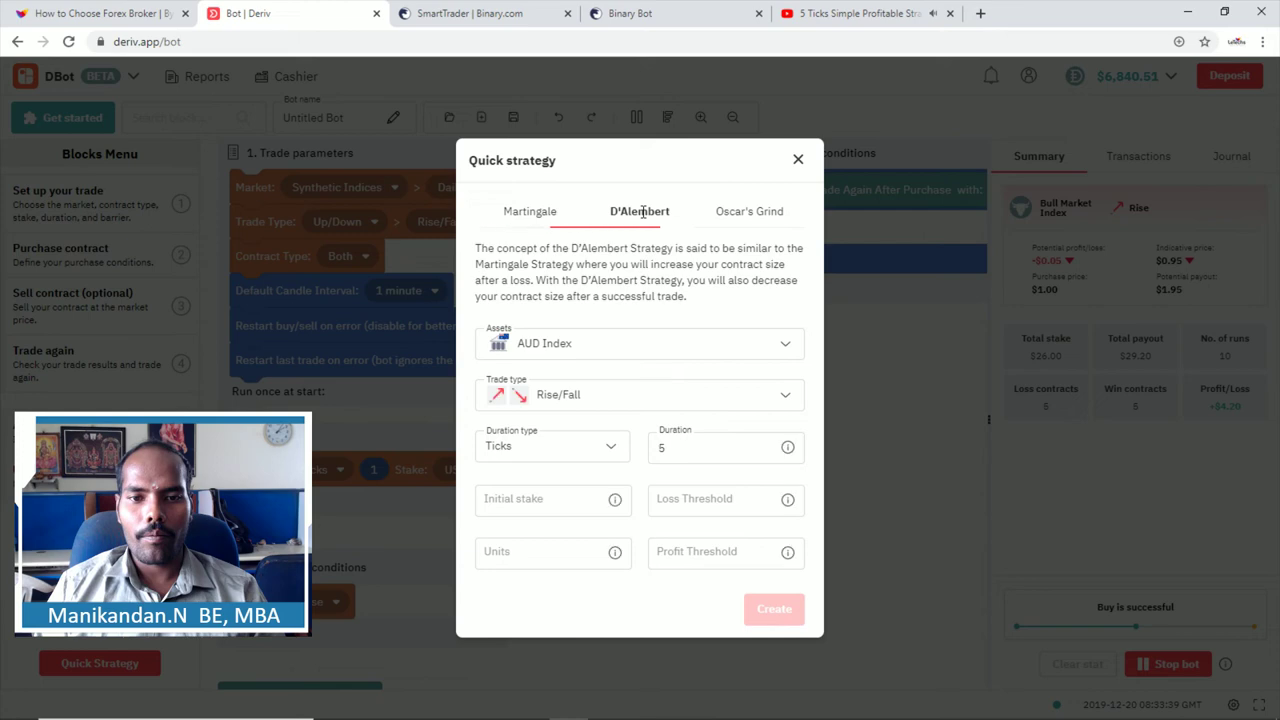
{"action": "left_click", "coordinate": [749, 212]}
{"action": "left_click", "coordinate": [548, 212]}
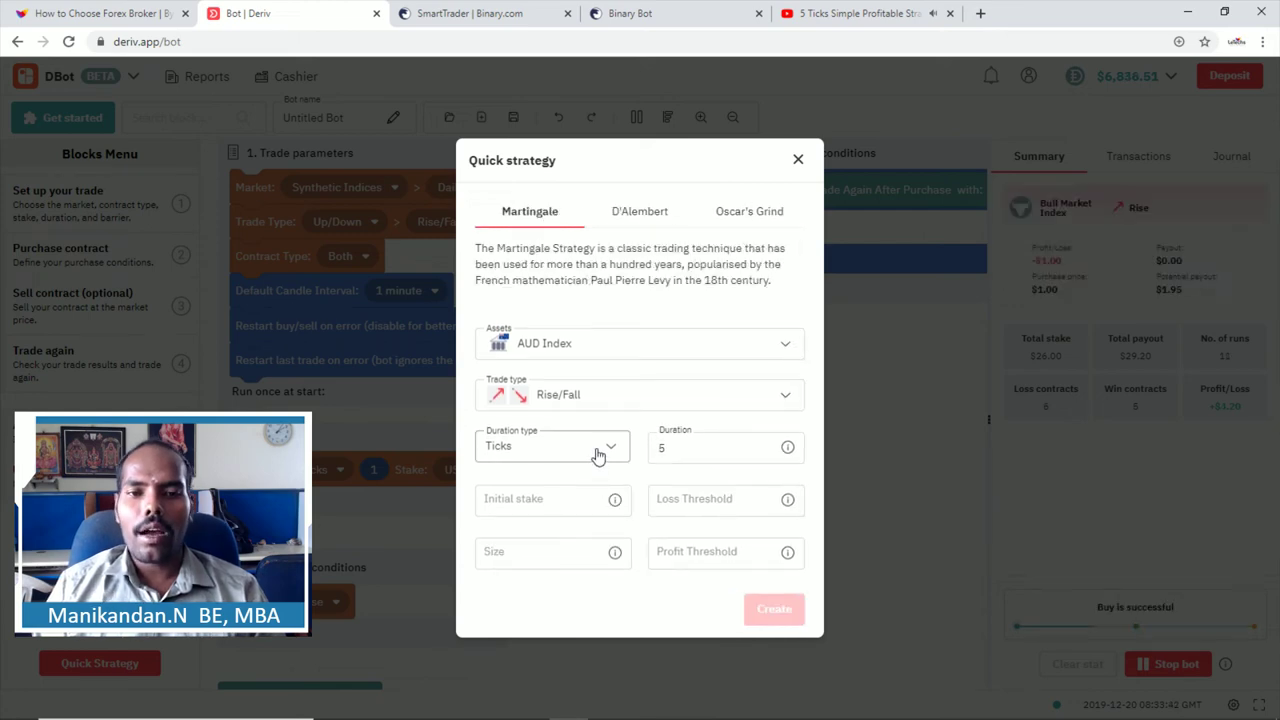
Step: Enter 1 as the Martingale initial stake, then view D'Alembert and finish on Oscar's Grind
{"action": "left_click", "coordinate": [523, 503]}
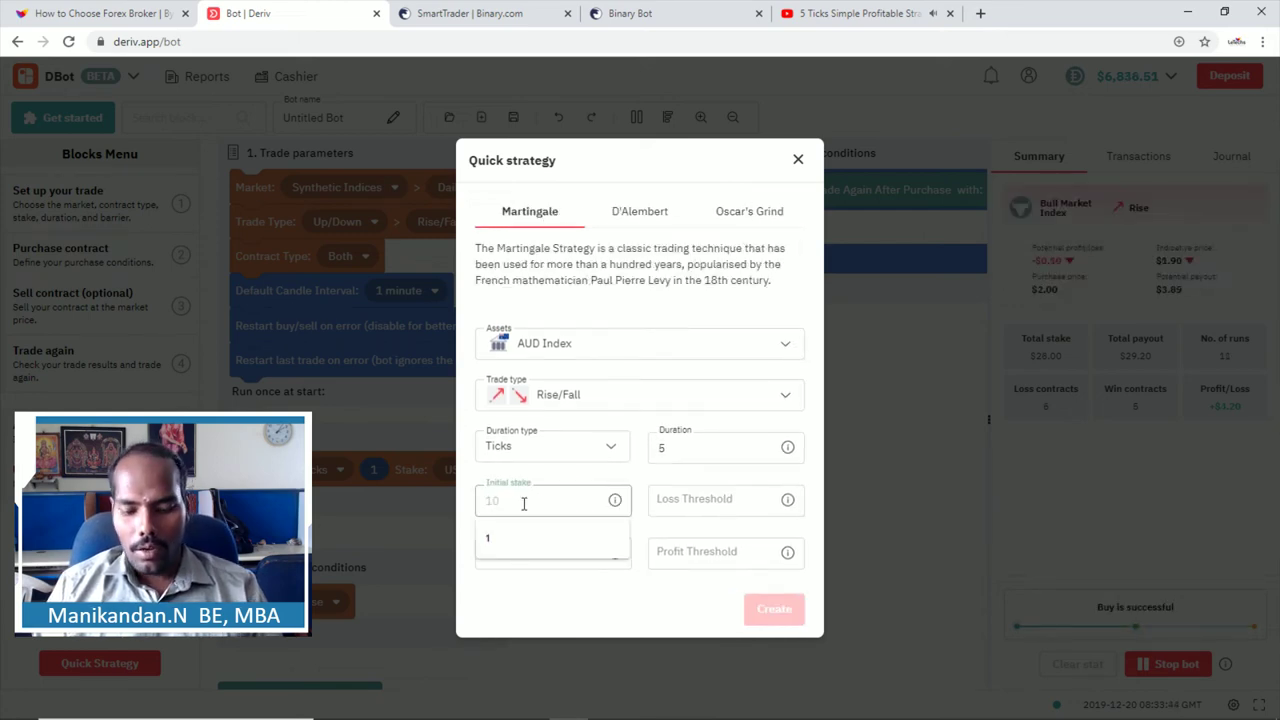
{"action": "type", "text": "1"}
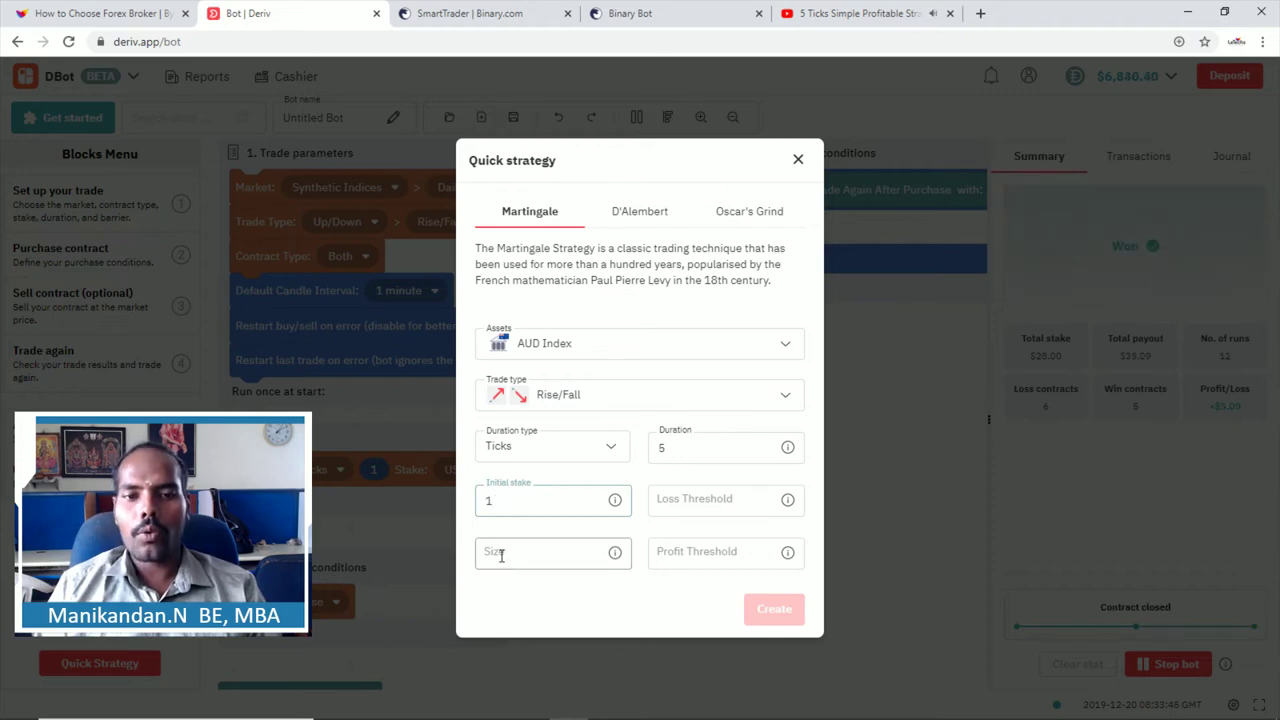
{"action": "left_click", "coordinate": [646, 211]}
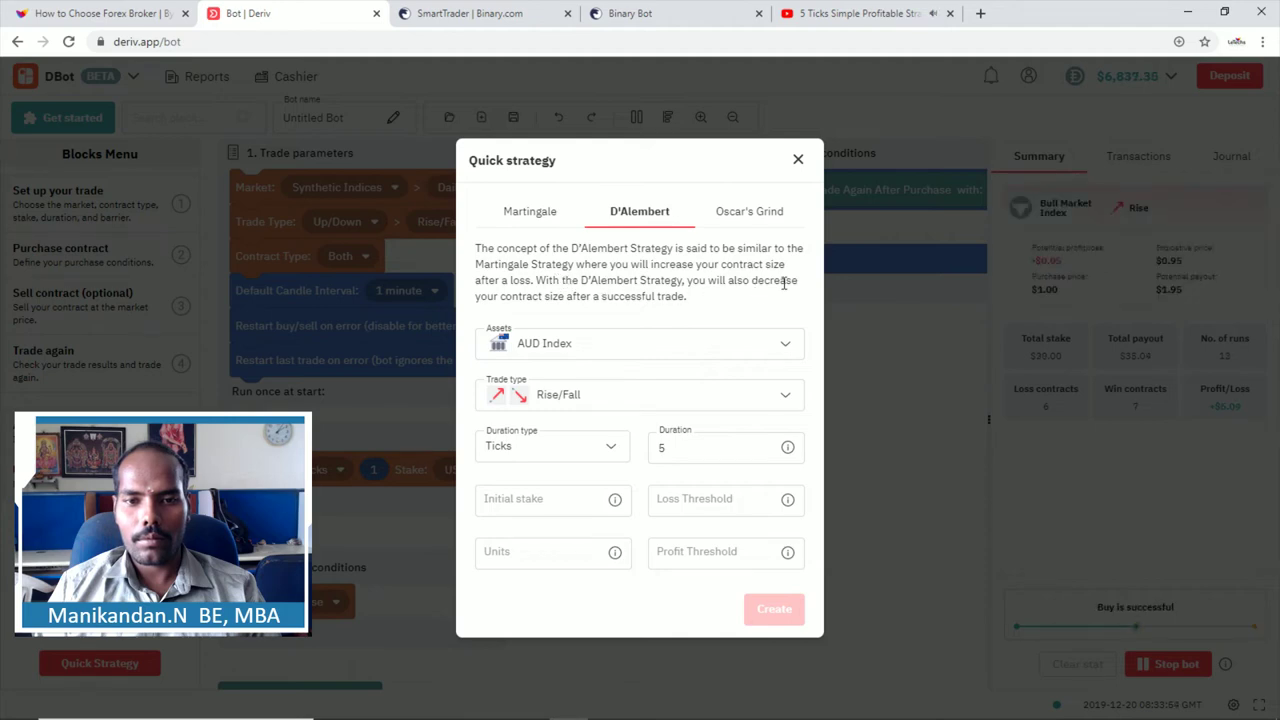
{"action": "left_click", "coordinate": [760, 207]}
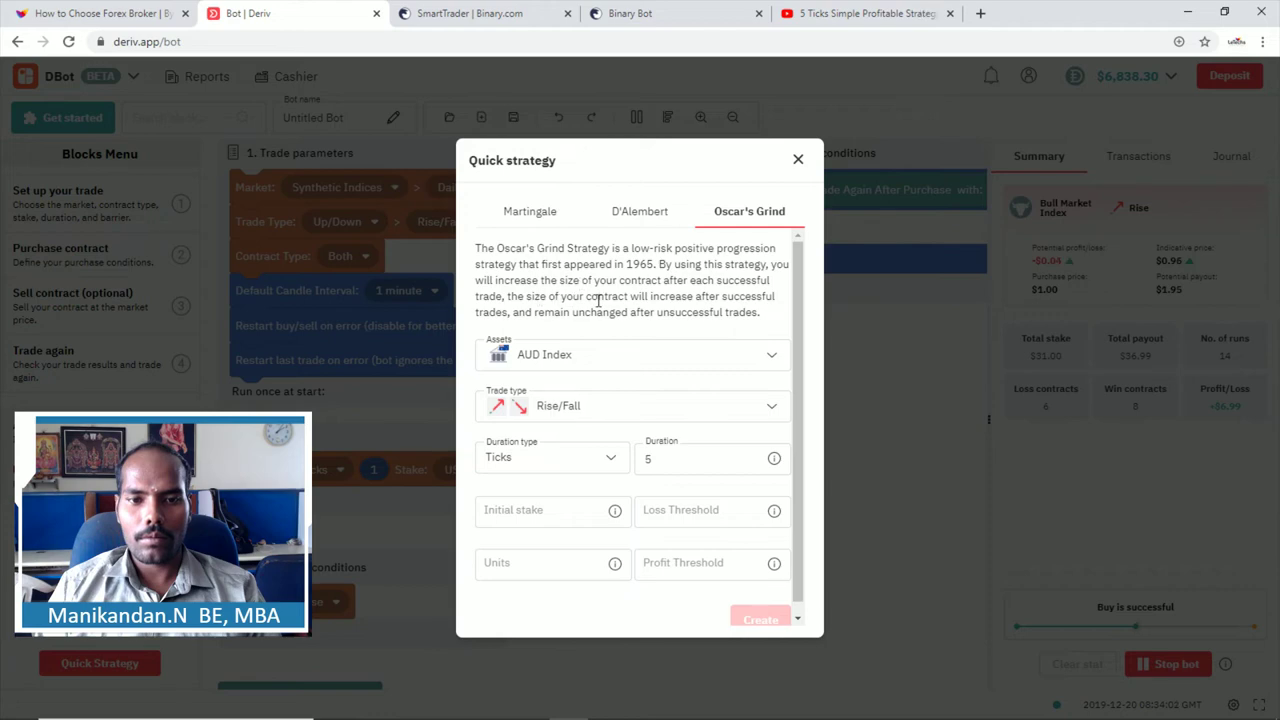
Step: Move from Martingale to the D'Alembert form, which asks for Units rather than Size
{"action": "left_click", "coordinate": [531, 218]}
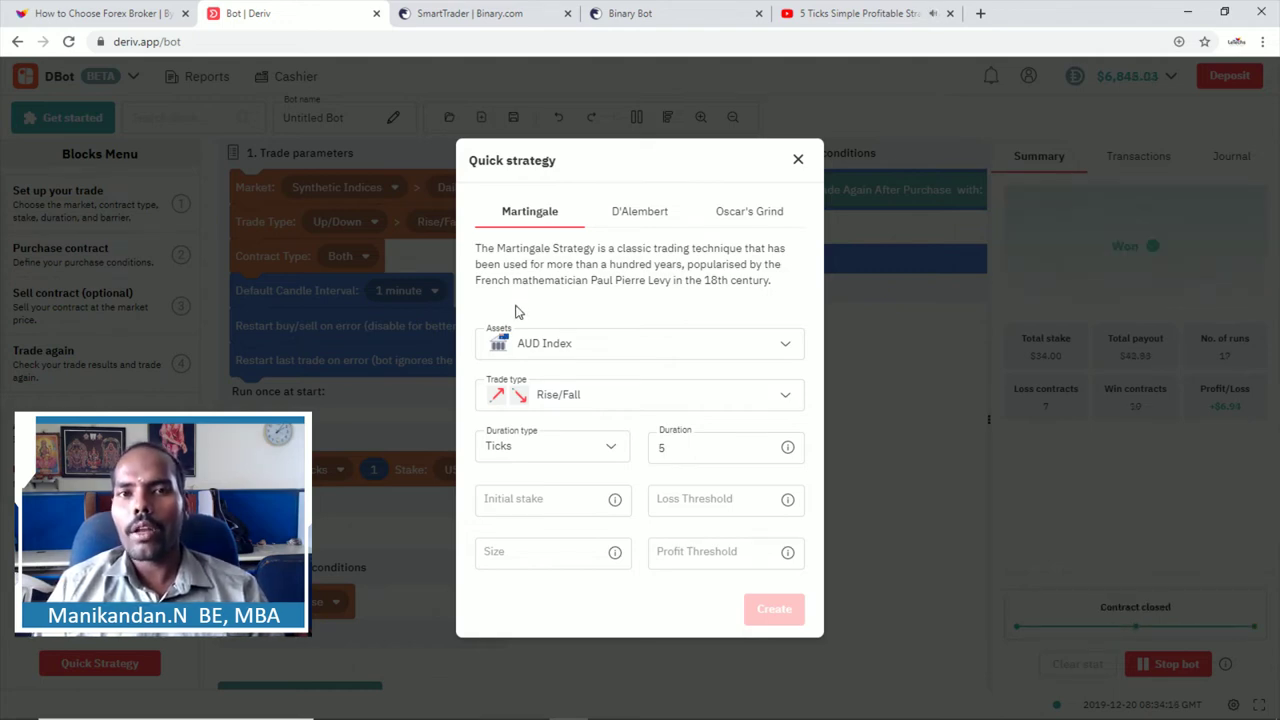
{"action": "left_click", "coordinate": [637, 214]}
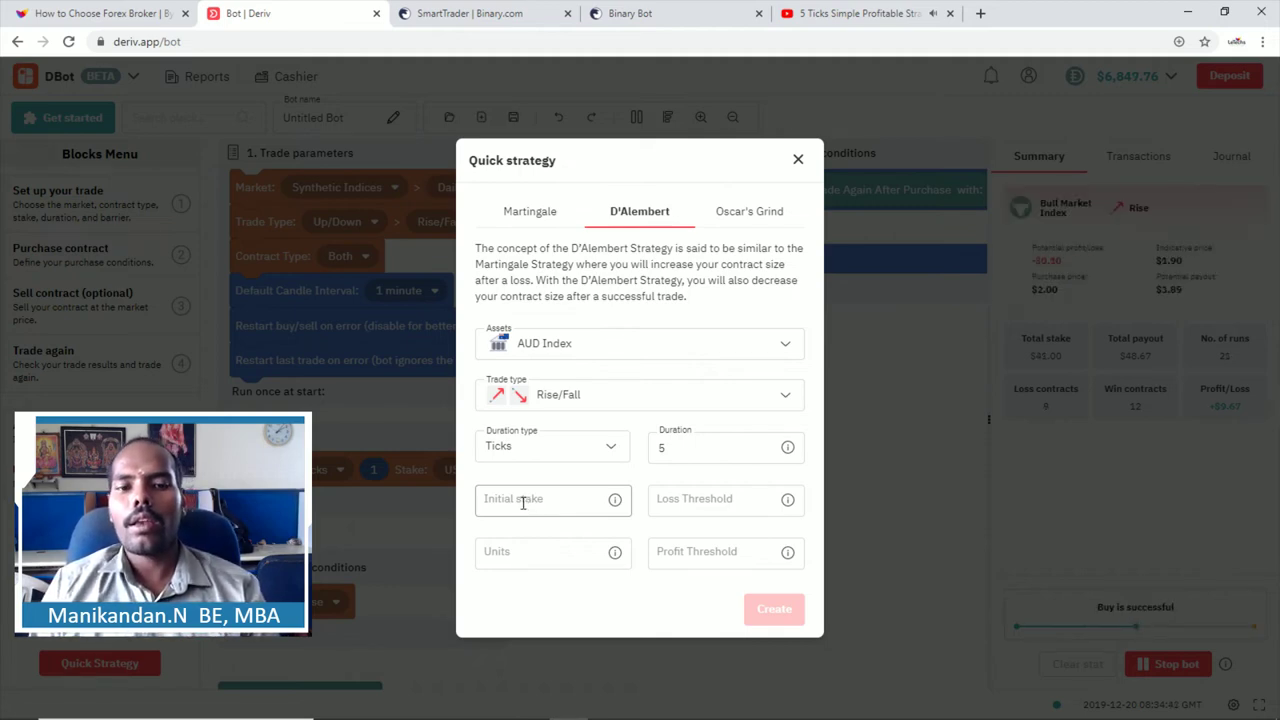
Step: Leave the D'Alembert Units field empty and move to the Binary Bot browser tab
{"action": "left_click", "coordinate": [501, 555]}
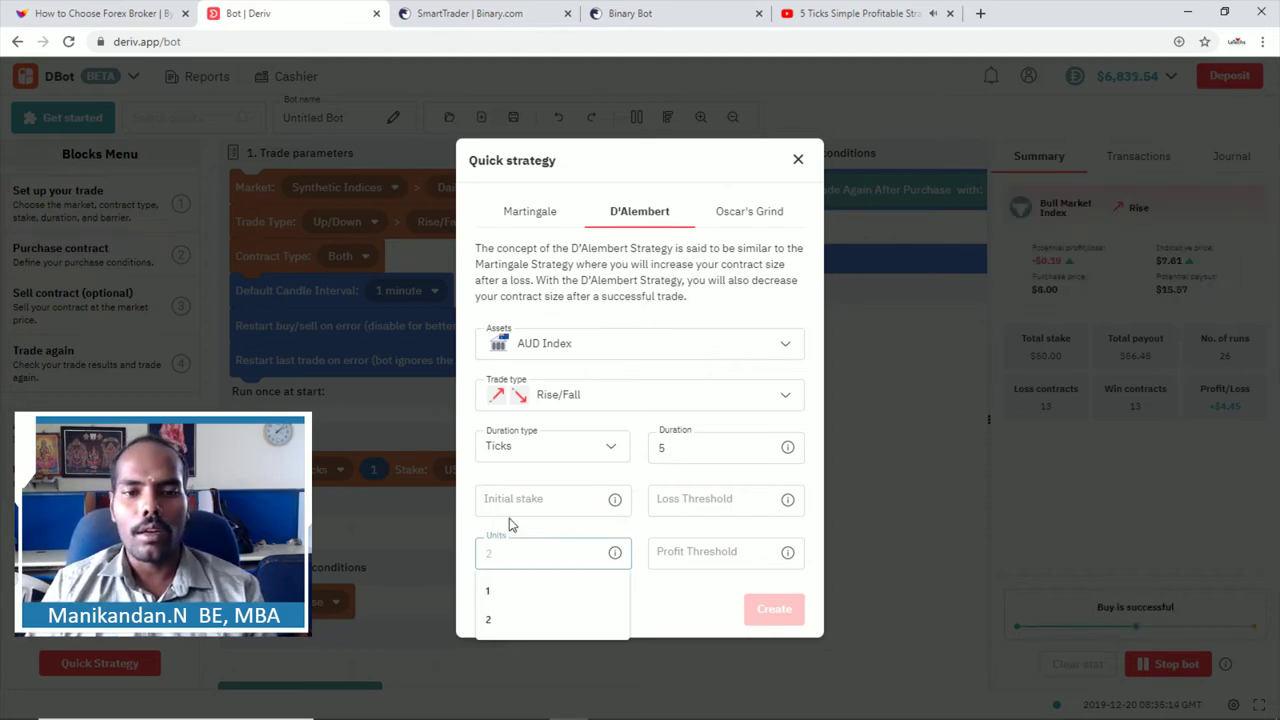
{"action": "left_click", "coordinate": [470, 477]}
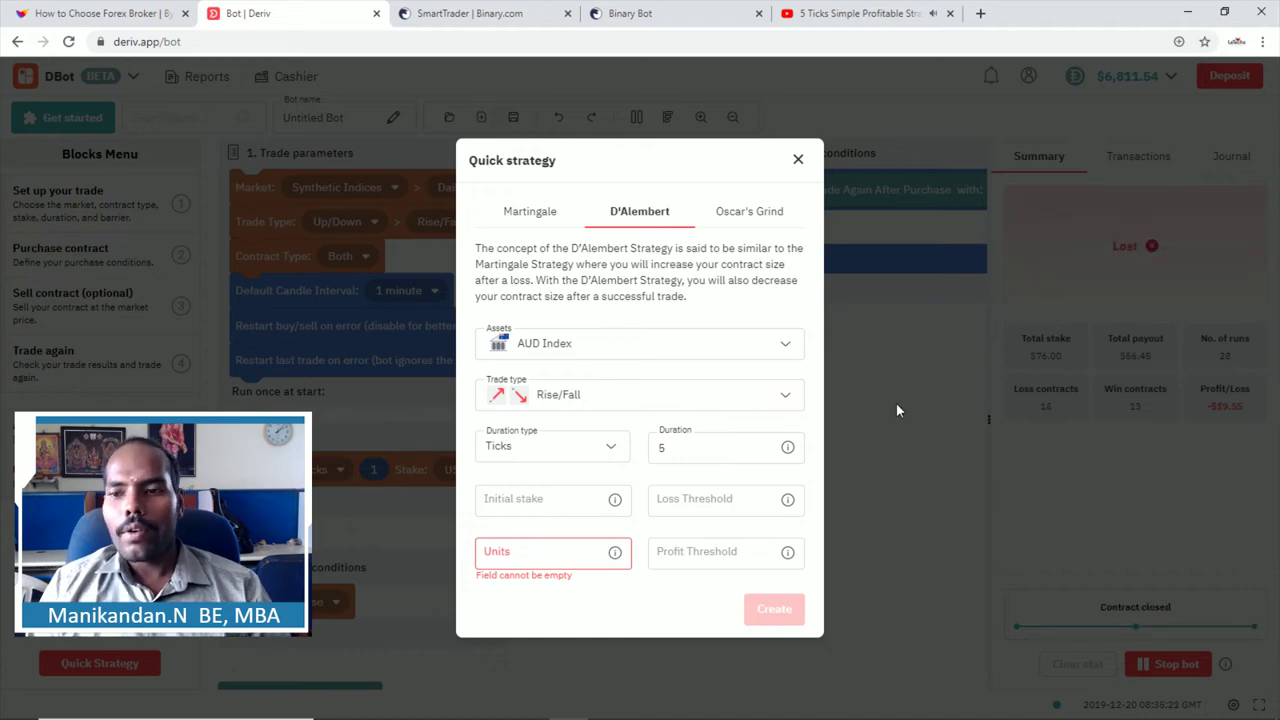
{"action": "left_click", "coordinate": [640, 13]}
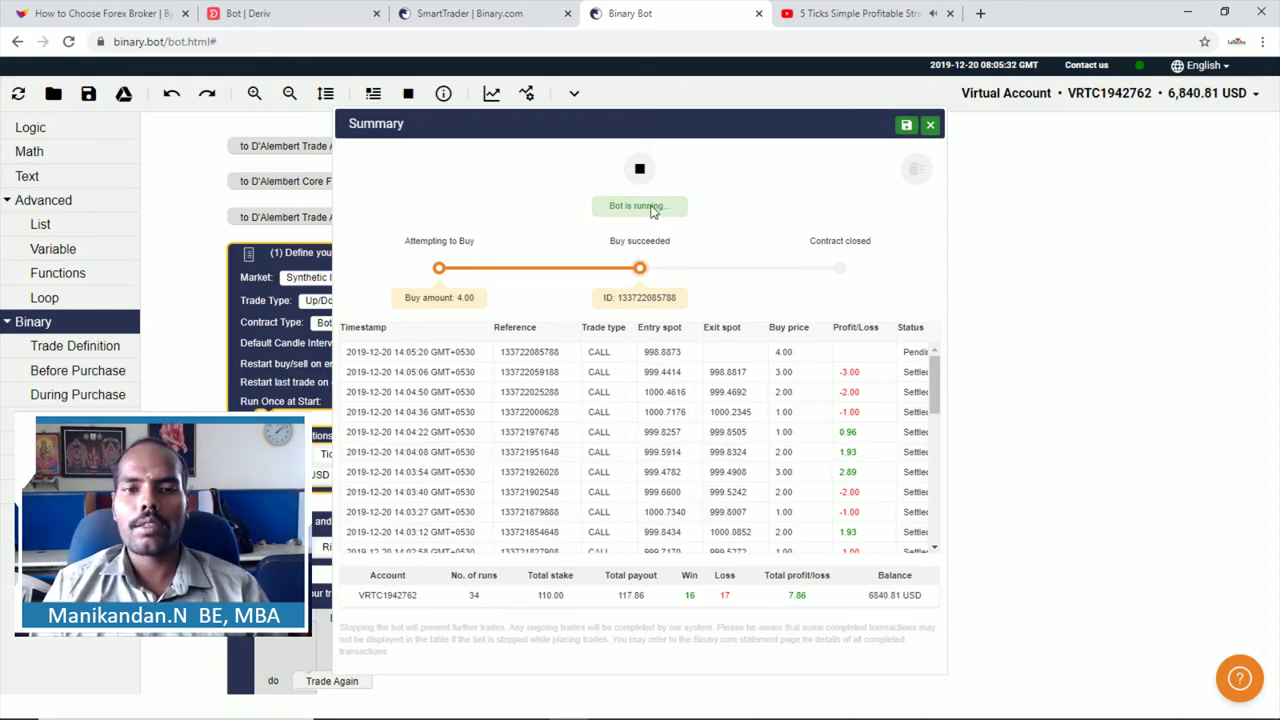
Step: Stop the Binary Bot at 3.86 total profit, close its trade summary, and move to SmartTrader
{"action": "left_click", "coordinate": [639, 173]}
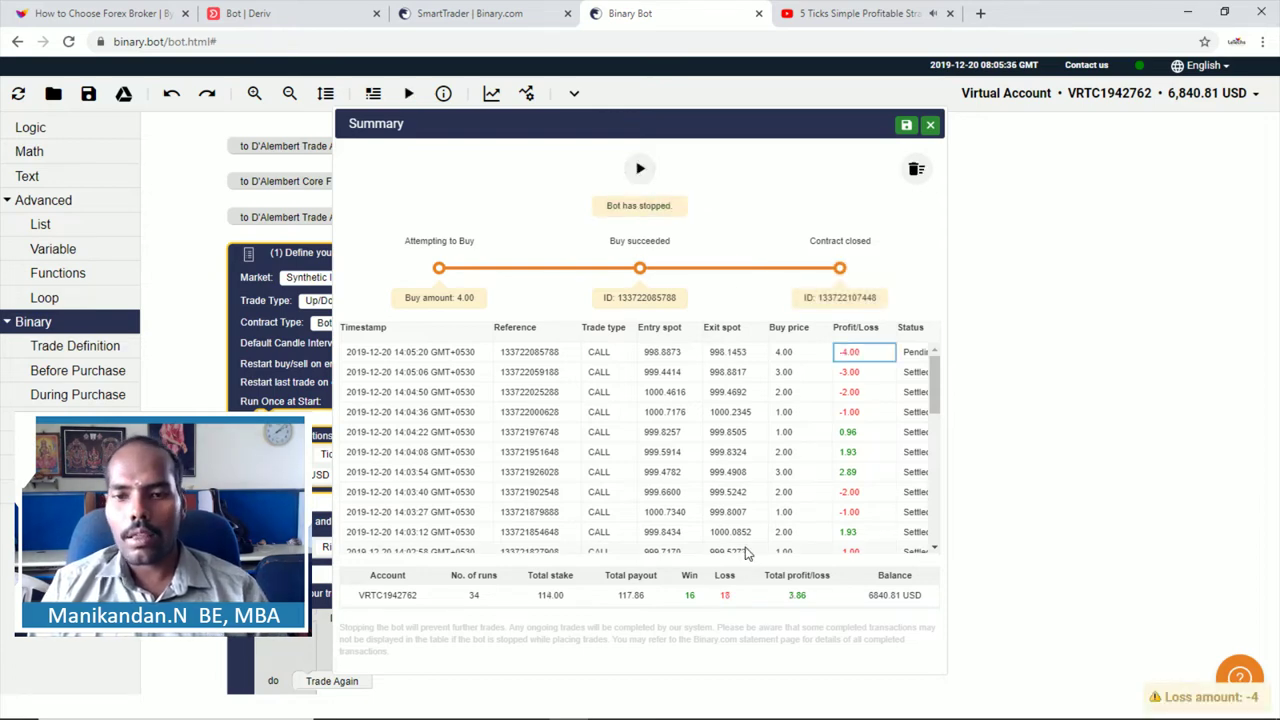
{"action": "left_click_drag", "start_coordinate": [775, 600], "coordinate": [806, 602]}
{"action": "left_click", "coordinate": [793, 597]}
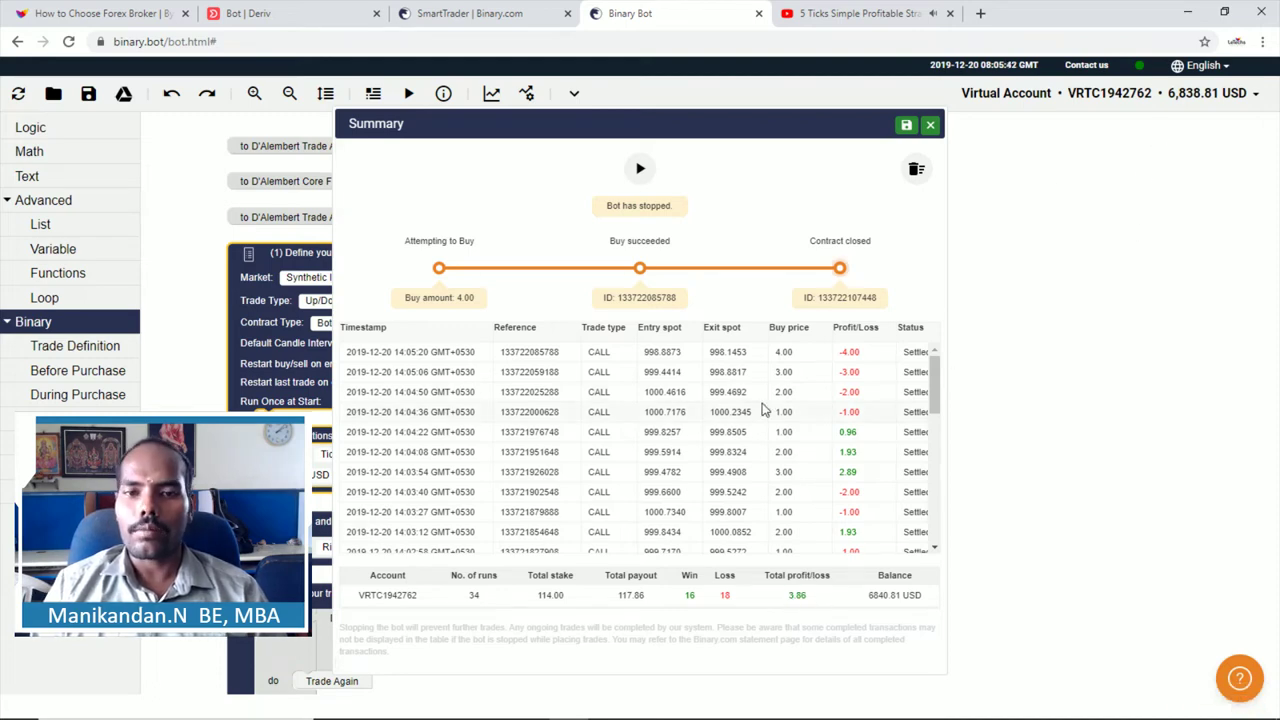
{"action": "scroll", "coordinate": [765, 405], "scroll_direction": "down", "scroll_amount": 5}
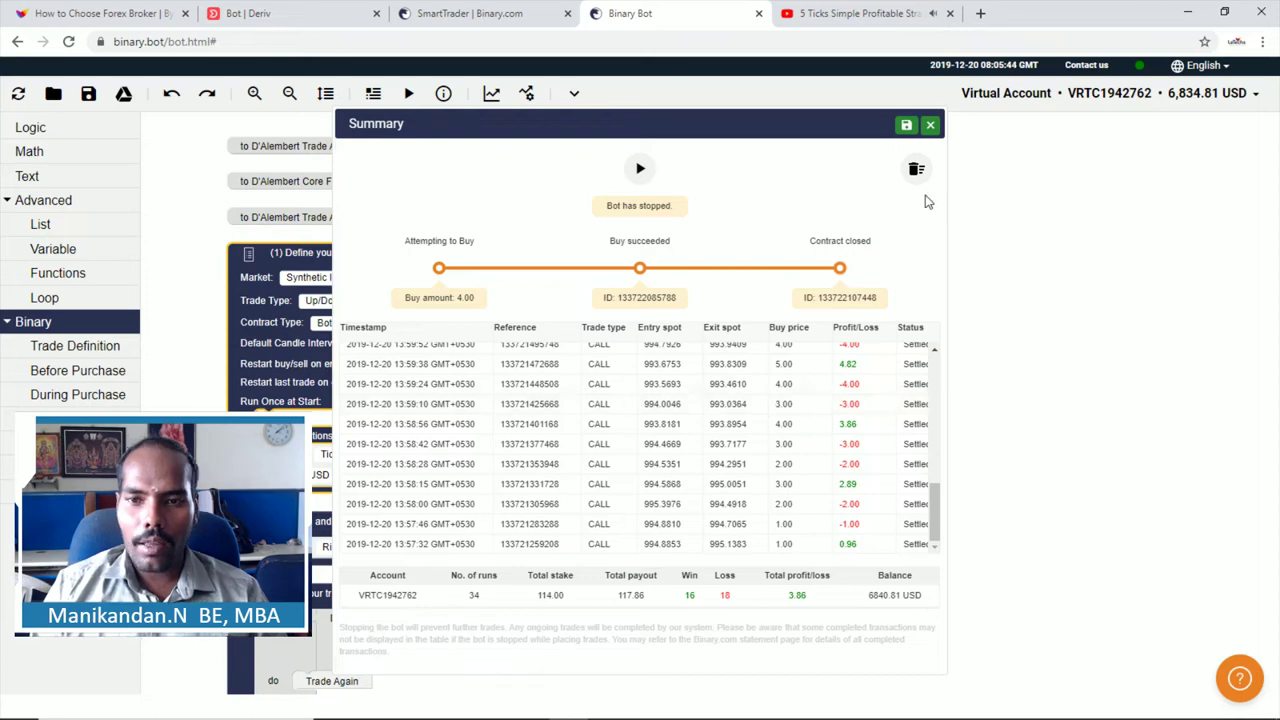
{"action": "left_click", "coordinate": [931, 127]}
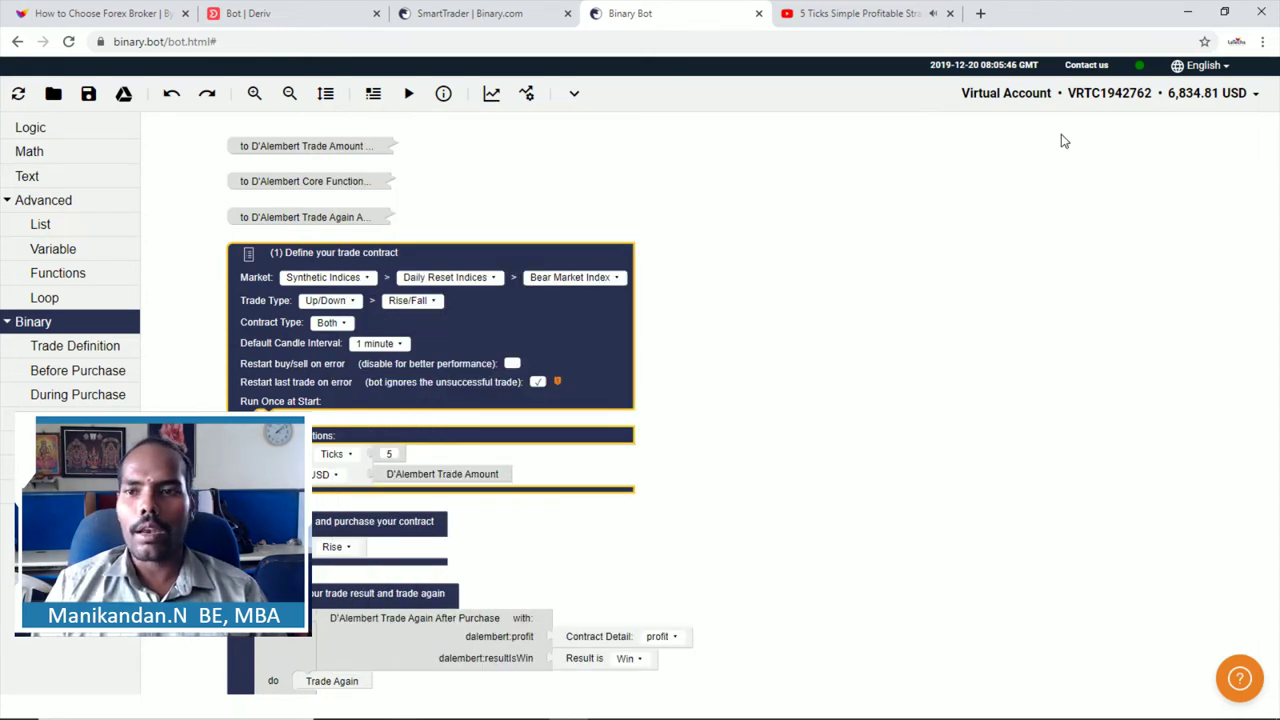
{"action": "left_click", "coordinate": [470, 12]}
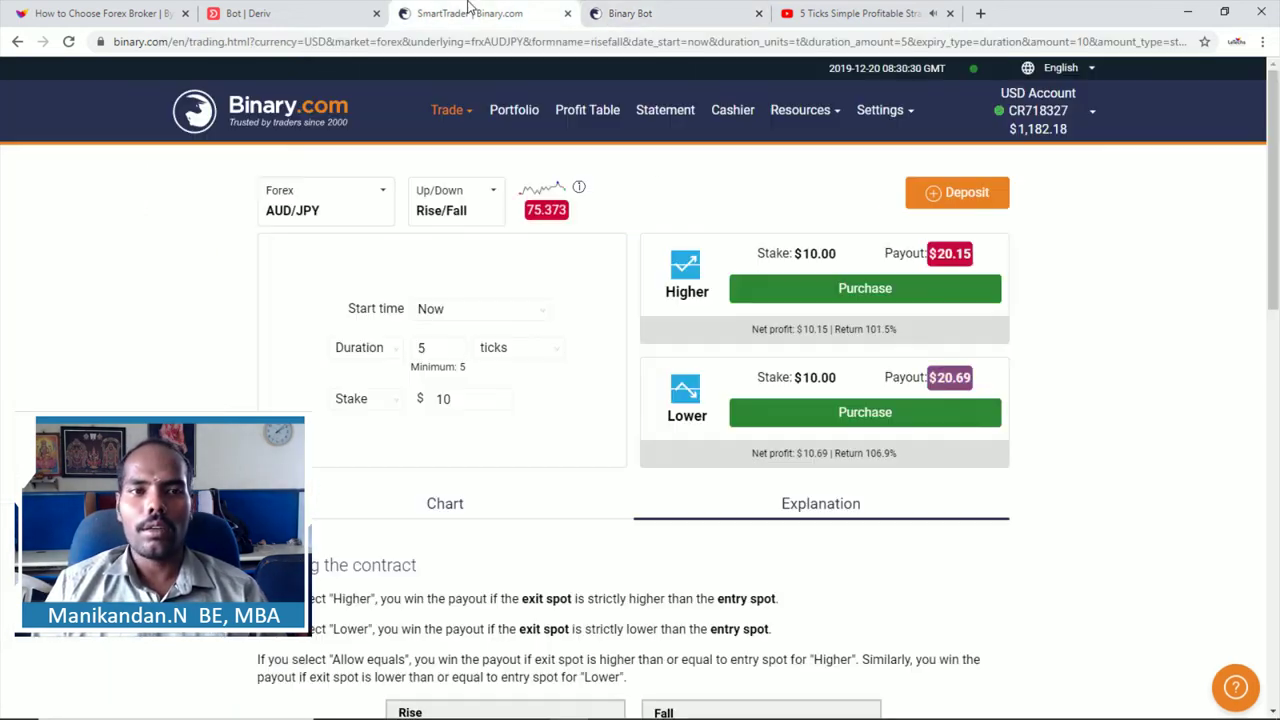
Step: Glance at the Deriv bot tab, then scroll through the Binary.com account statement
{"action": "left_click", "coordinate": [258, 8]}
{"action": "left_click", "coordinate": [520, 12]}
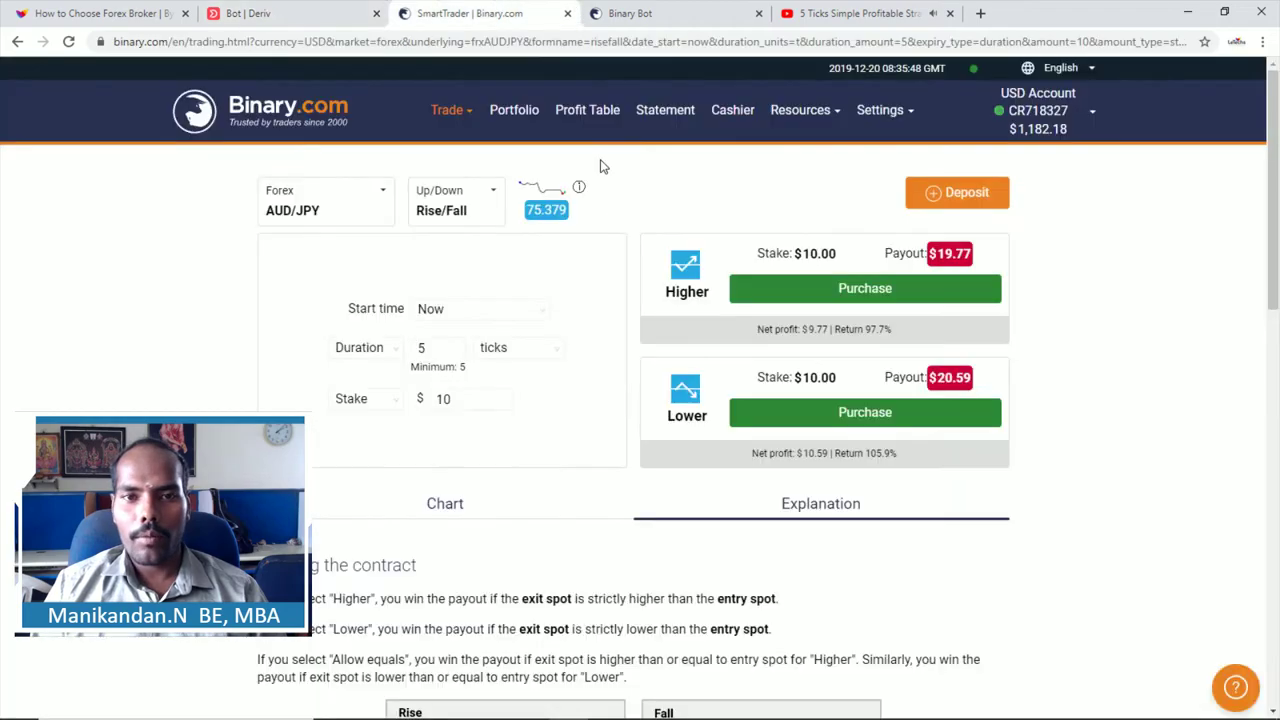
{"action": "left_click", "coordinate": [663, 118]}
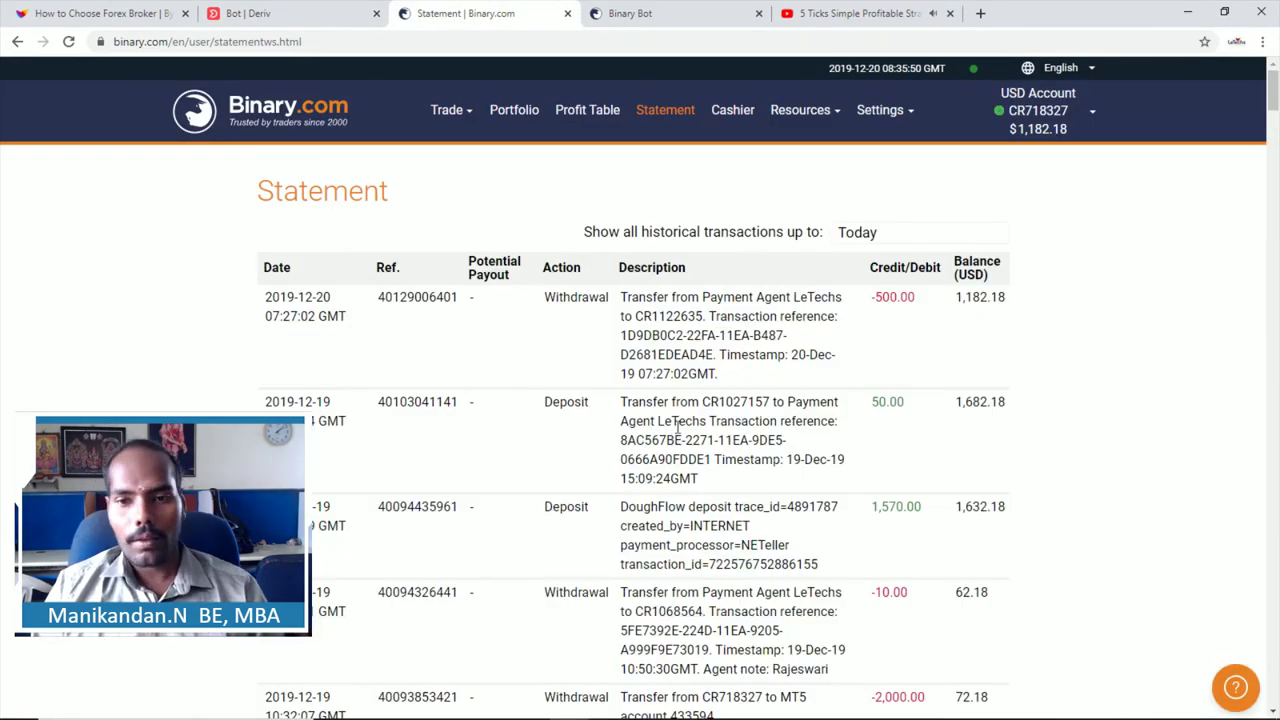
{"action": "scroll", "coordinate": [697, 420], "scroll_direction": "down", "scroll_amount": 5}
{"action": "scroll", "coordinate": [697, 420], "scroll_direction": "down", "scroll_amount": 15}
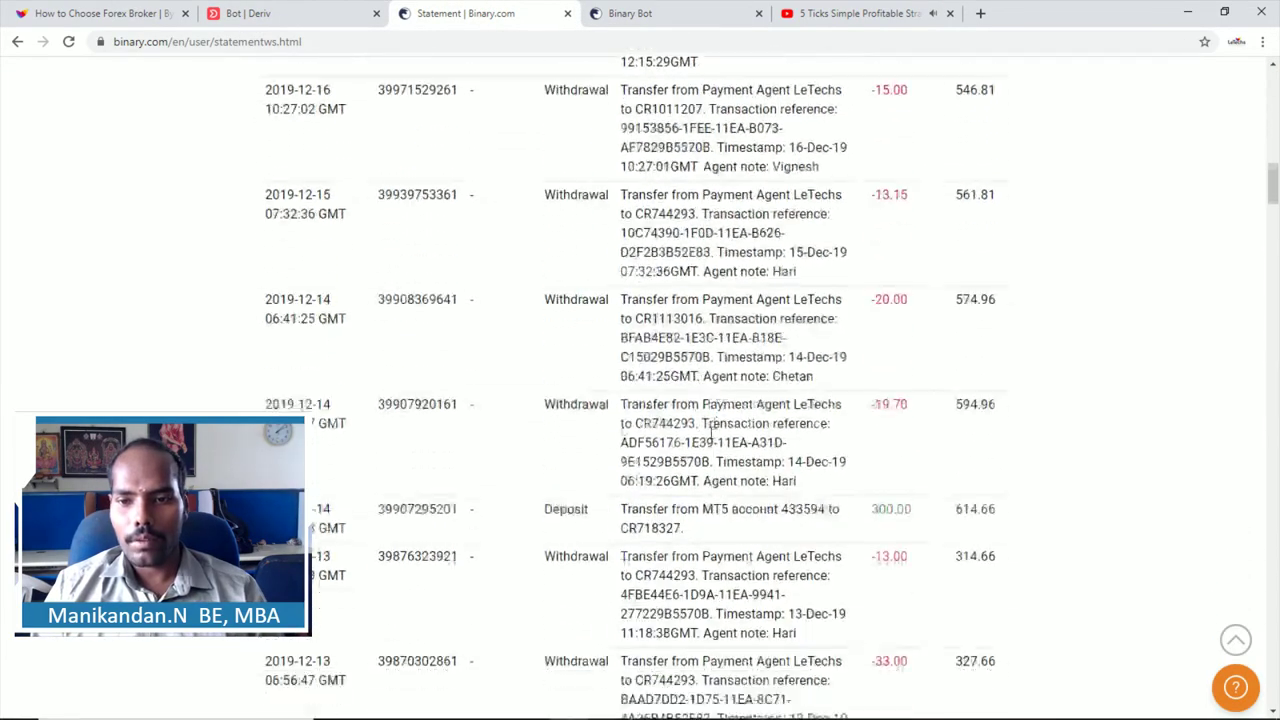
{"action": "scroll", "coordinate": [707, 433], "scroll_direction": "down", "scroll_amount": 9}
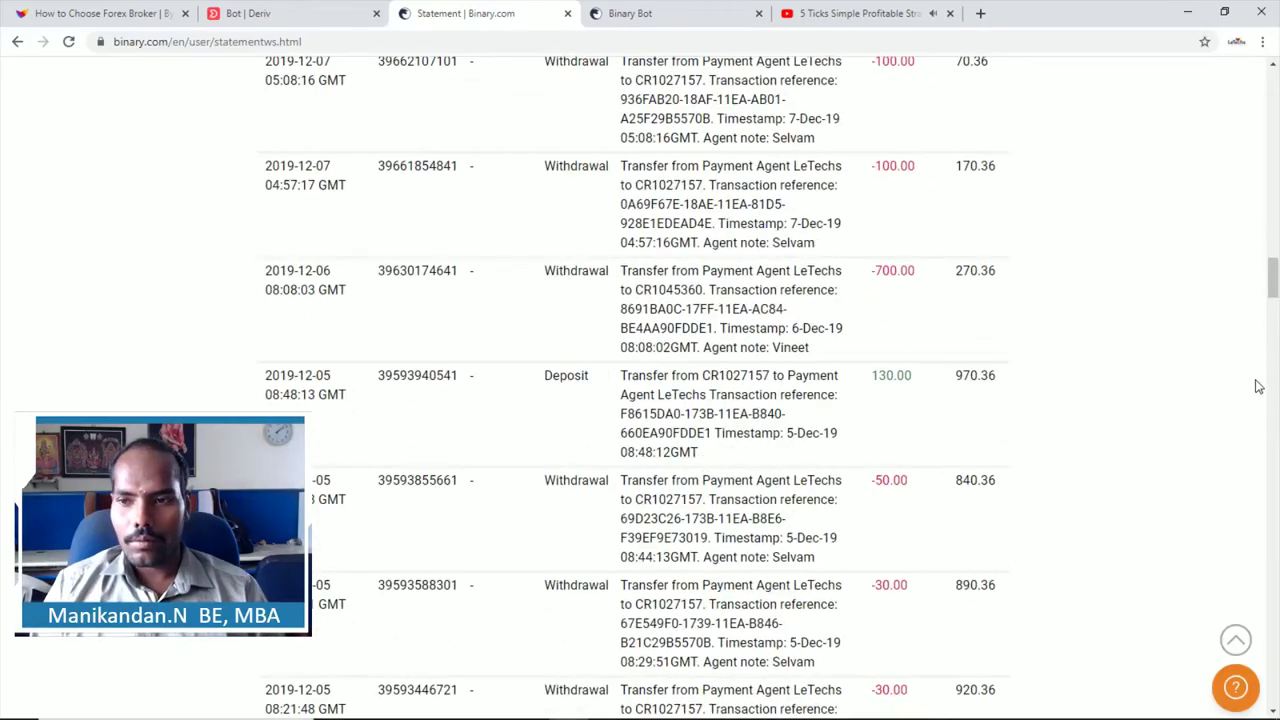
{"action": "left_click_drag", "start_coordinate": [1273, 290], "coordinate": [1273, 80]}
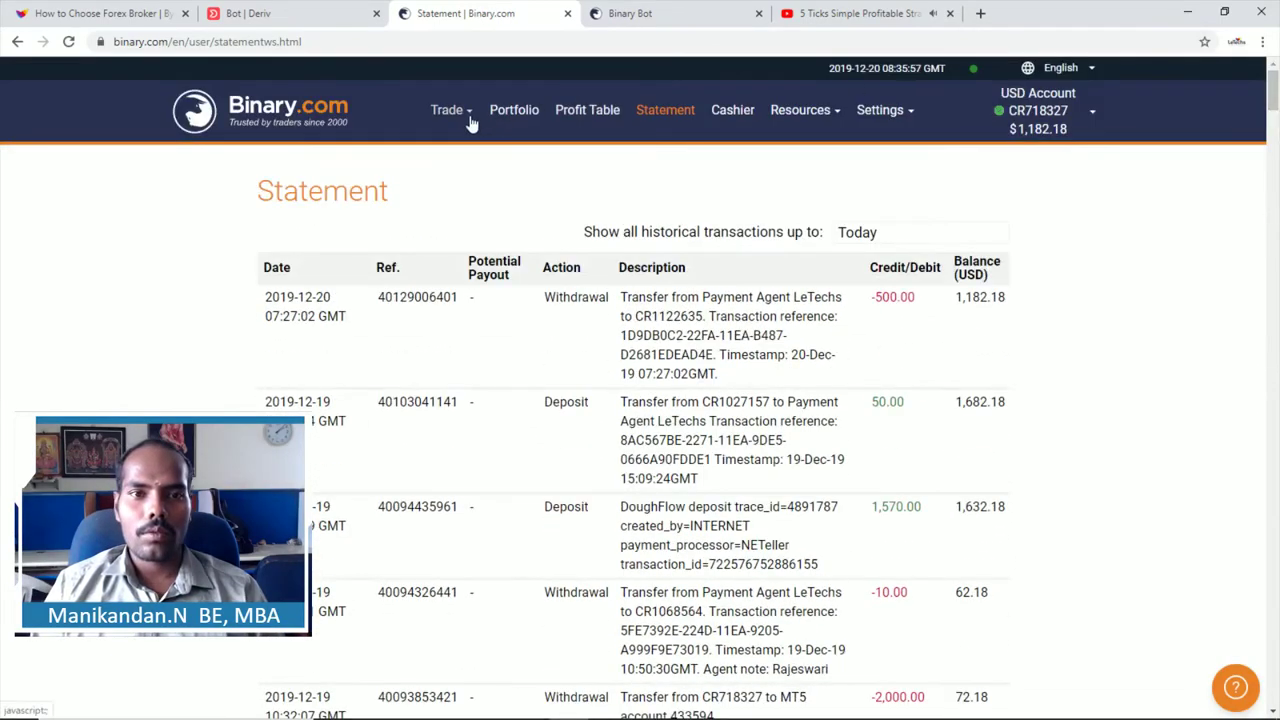
Step: Review the Profit Table of 2019-10-16 GBP/USD contracts bought at 1.00
{"action": "mouse_move", "coordinate": [471, 120]}
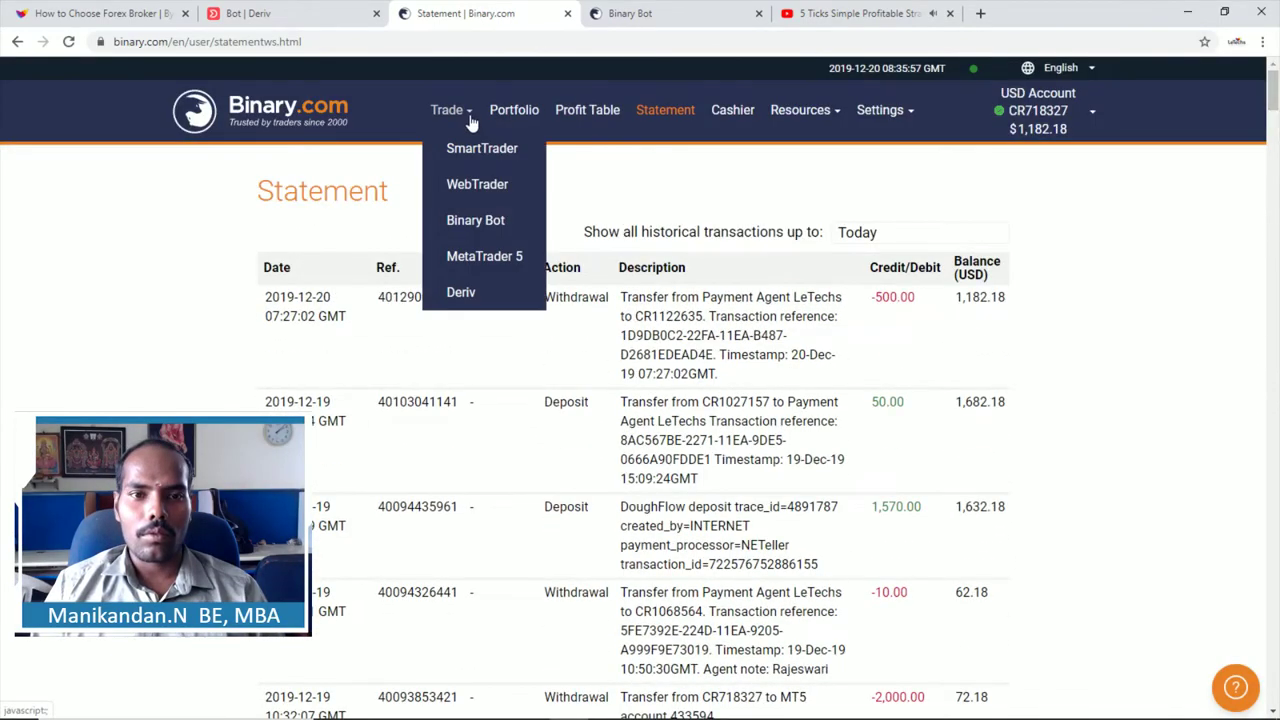
{"action": "left_click", "coordinate": [588, 112]}
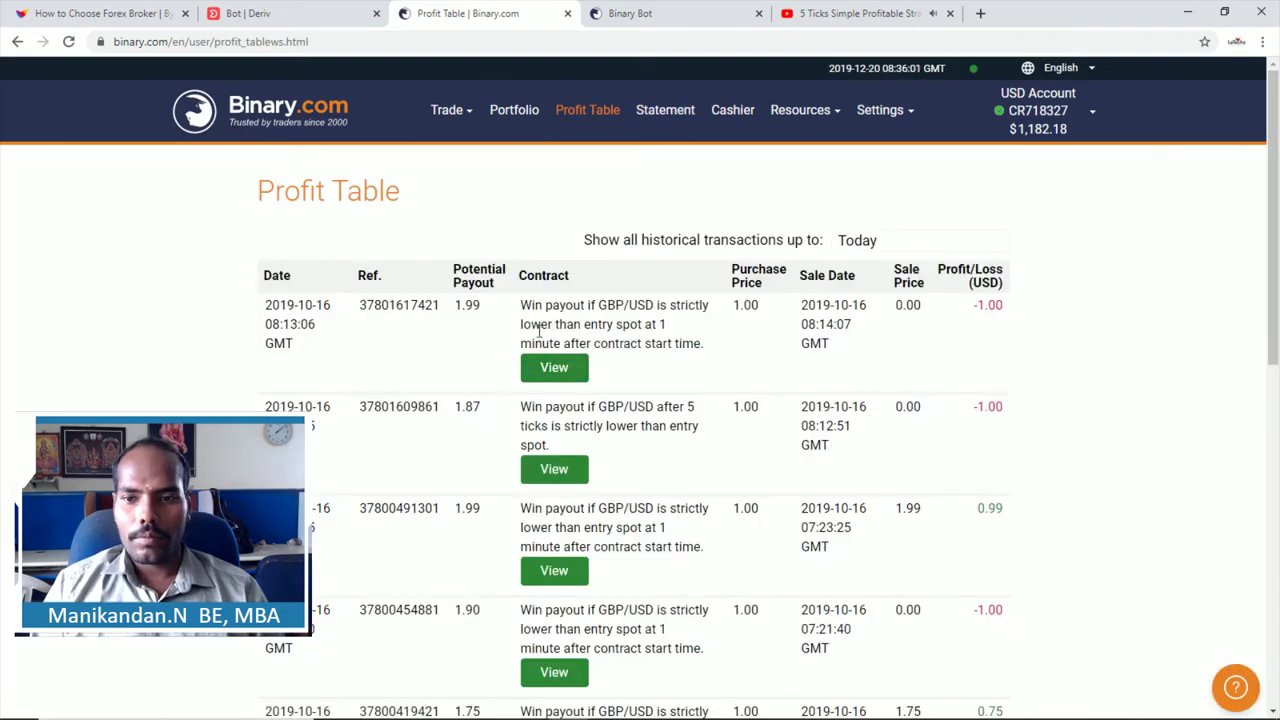
{"action": "scroll", "coordinate": [550, 357], "scroll_direction": "down", "scroll_amount": 5}
{"action": "scroll", "coordinate": [514, 337], "scroll_direction": "down", "scroll_amount": 3}
{"action": "scroll", "coordinate": [508, 337], "scroll_direction": "up", "scroll_amount": 10}
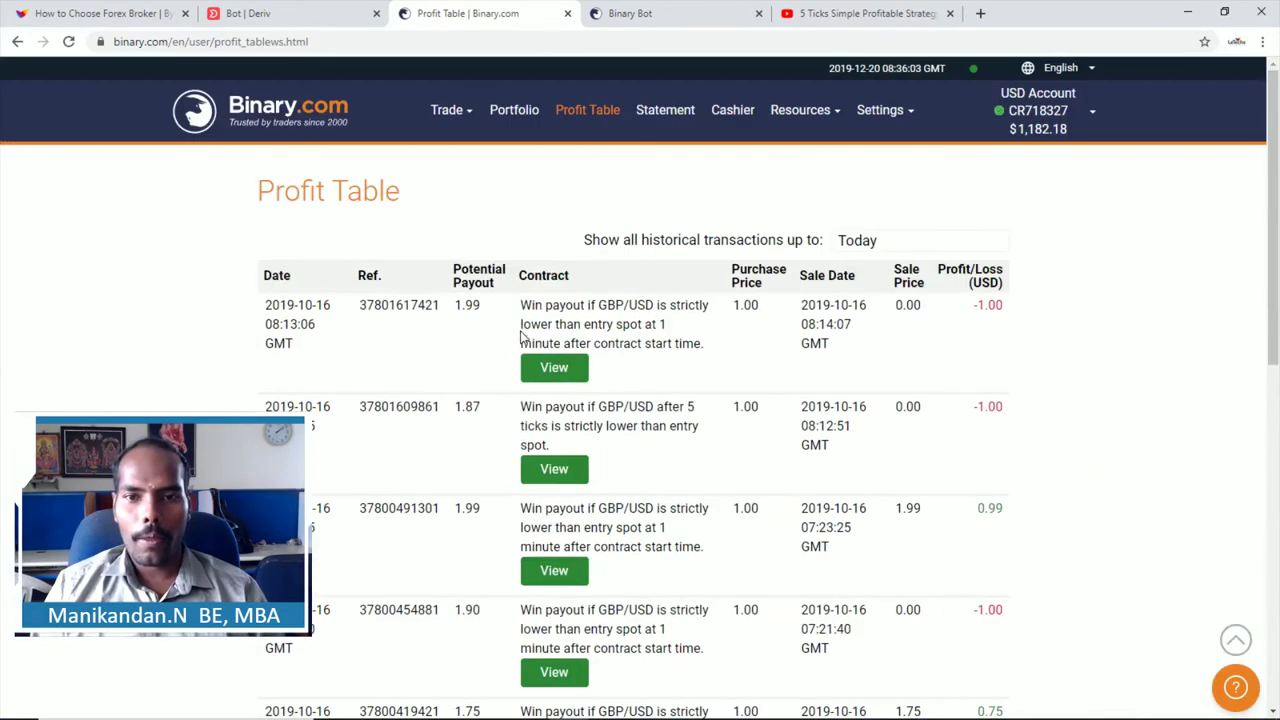
Step: Dismiss the Quick strategy form after rechecking Oscar's Grind, and stop the Martingale bot at +$16.08
{"action": "left_click", "coordinate": [272, 14]}
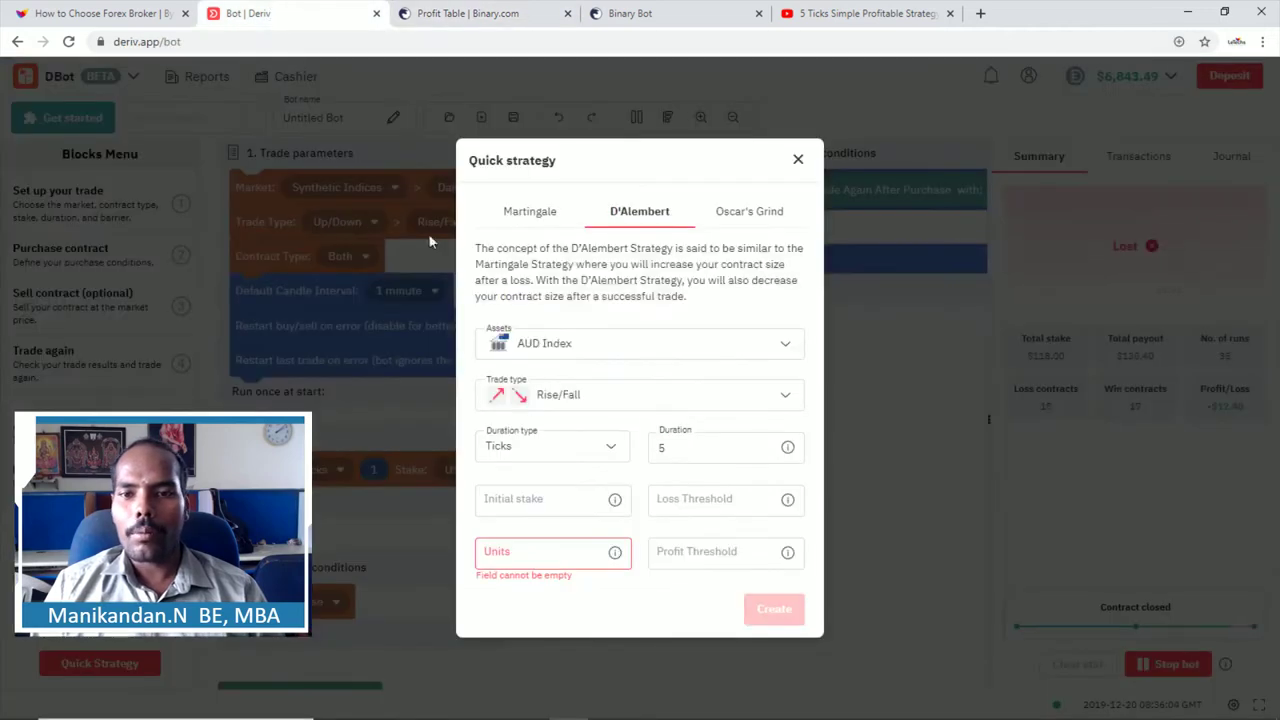
{"action": "left_click", "coordinate": [798, 160]}
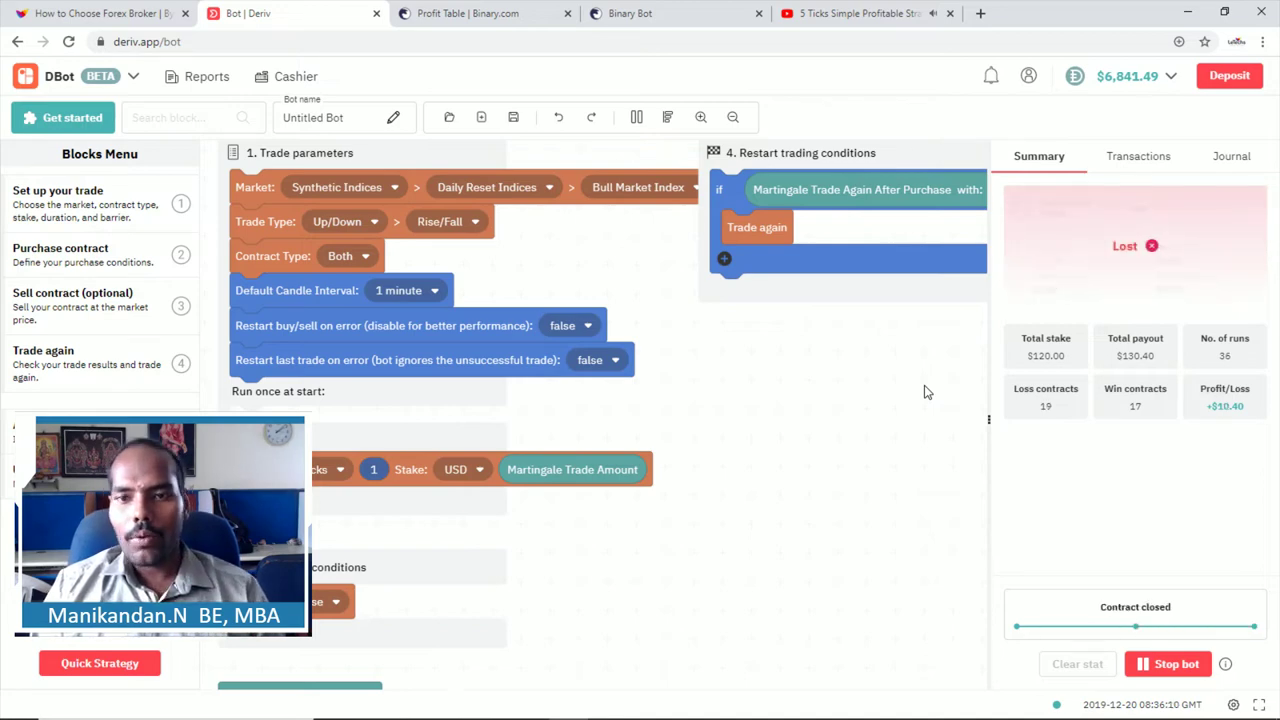
{"action": "left_click", "coordinate": [82, 668]}
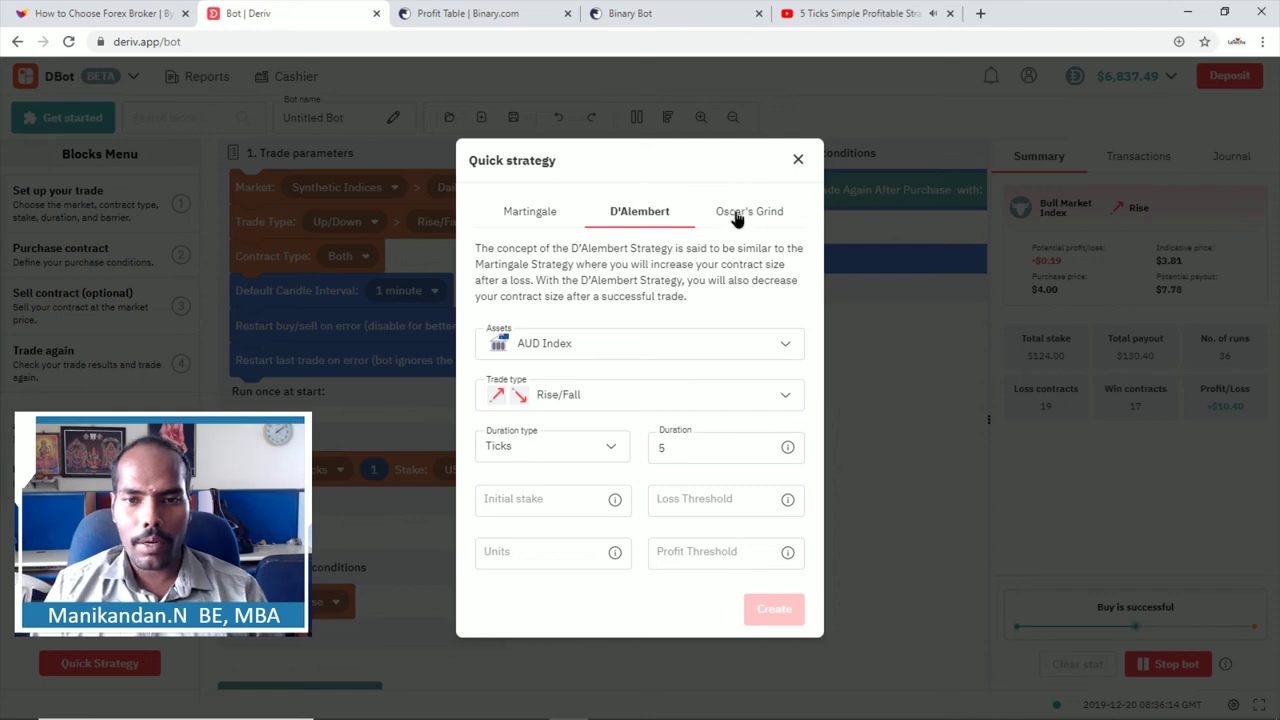
{"action": "left_click", "coordinate": [736, 212]}
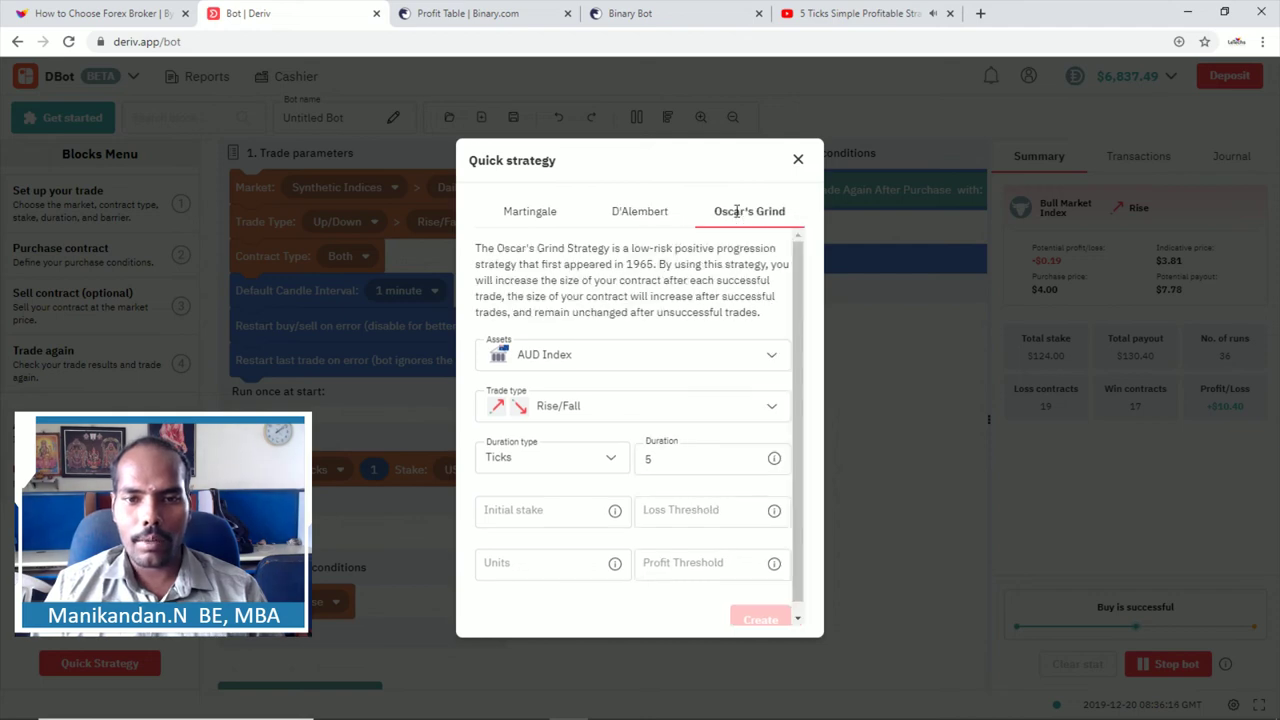
{"action": "left_click", "coordinate": [799, 160]}
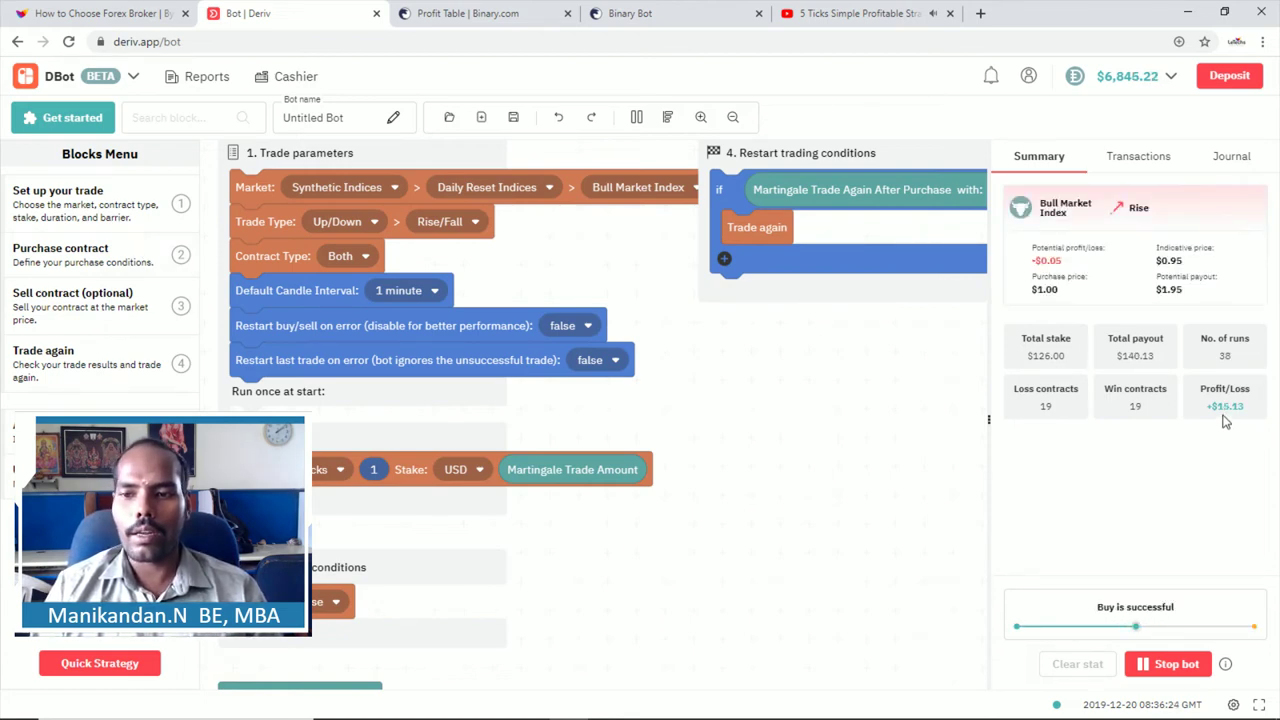
{"action": "left_click", "coordinate": [1160, 667]}
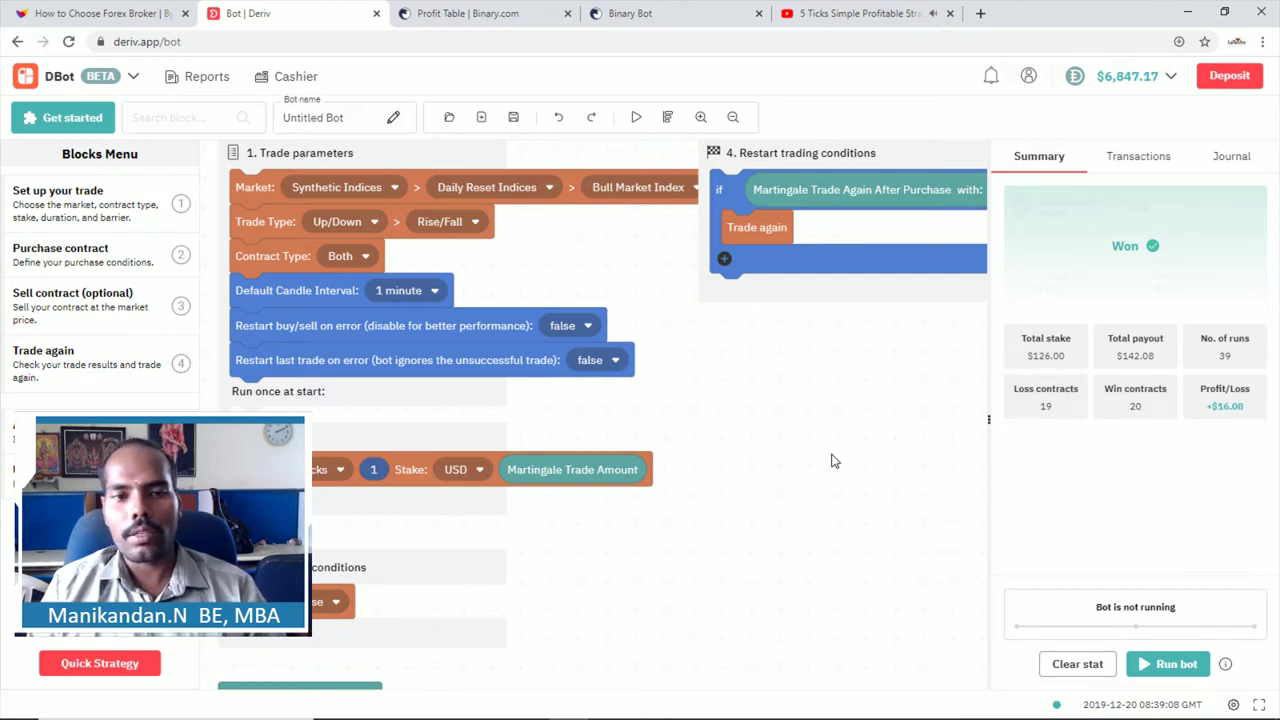
Step: Preview the trade parameter and purchase condition blocks, then close the Purchase conditions flyout
{"action": "scroll", "coordinate": [731, 401], "scroll_direction": "up", "scroll_amount": 1}
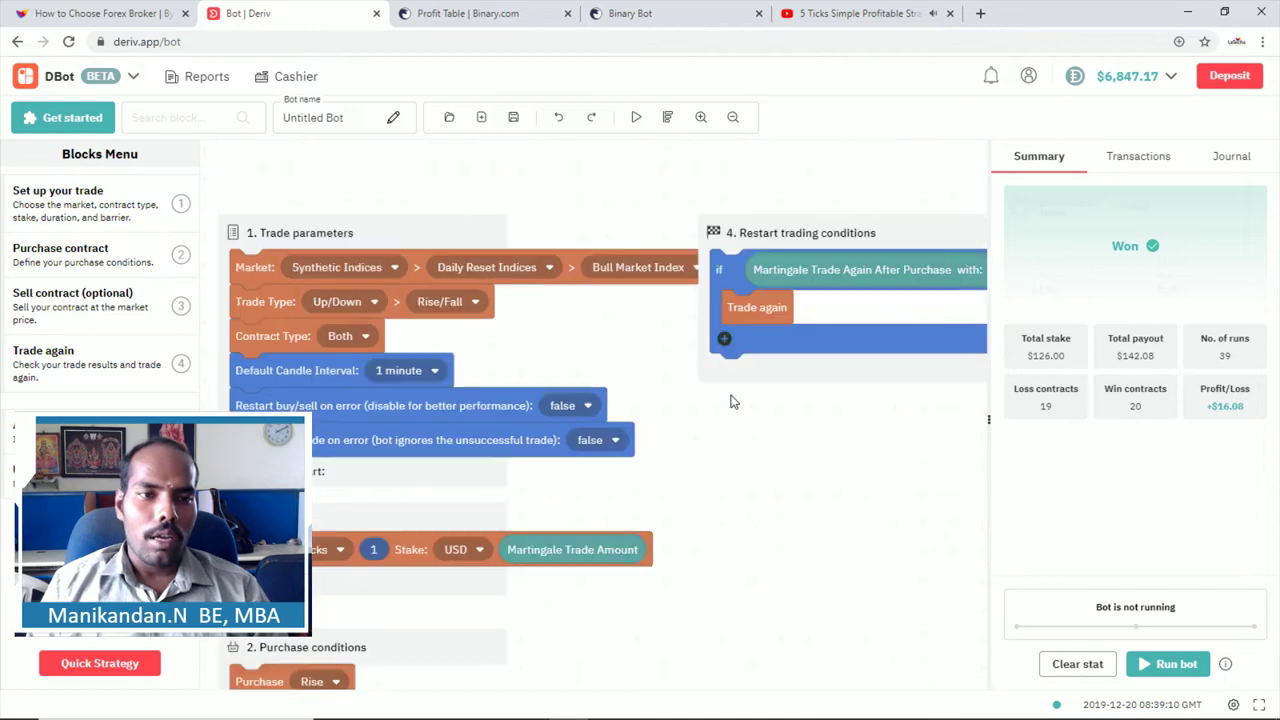
{"action": "scroll", "coordinate": [731, 401], "scroll_direction": "up", "scroll_amount": 1}
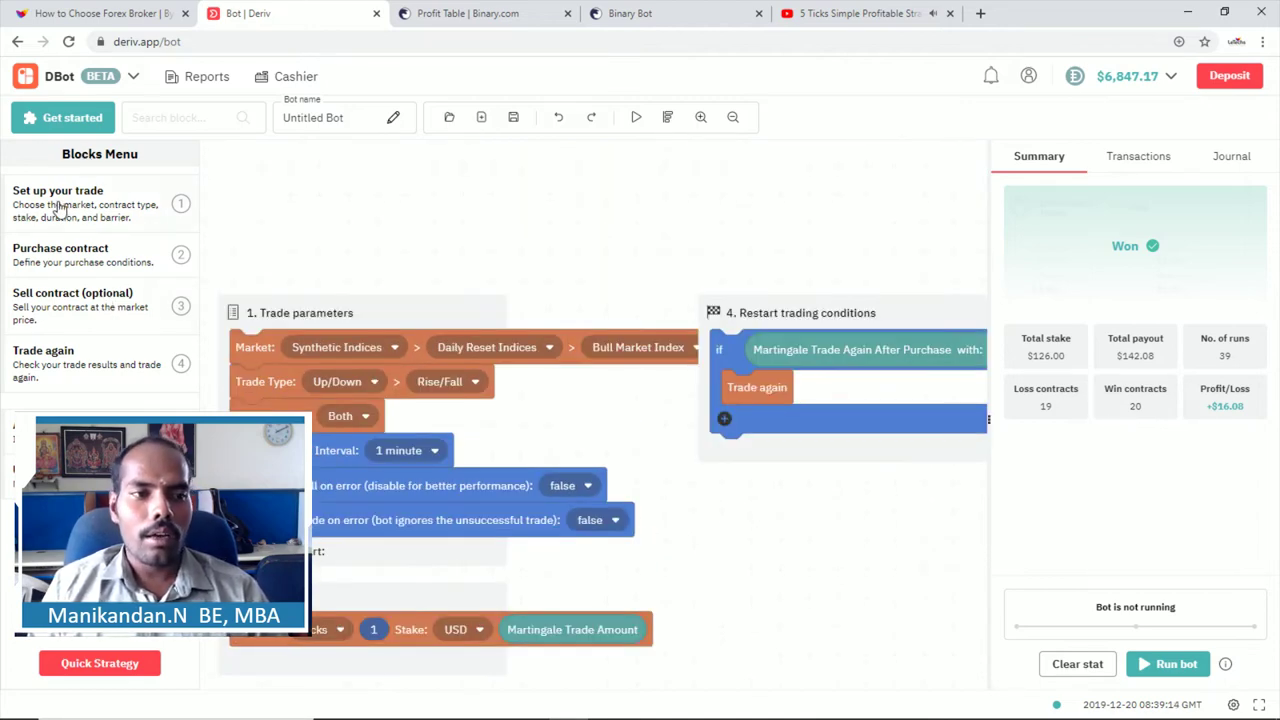
{"action": "left_click", "coordinate": [58, 207]}
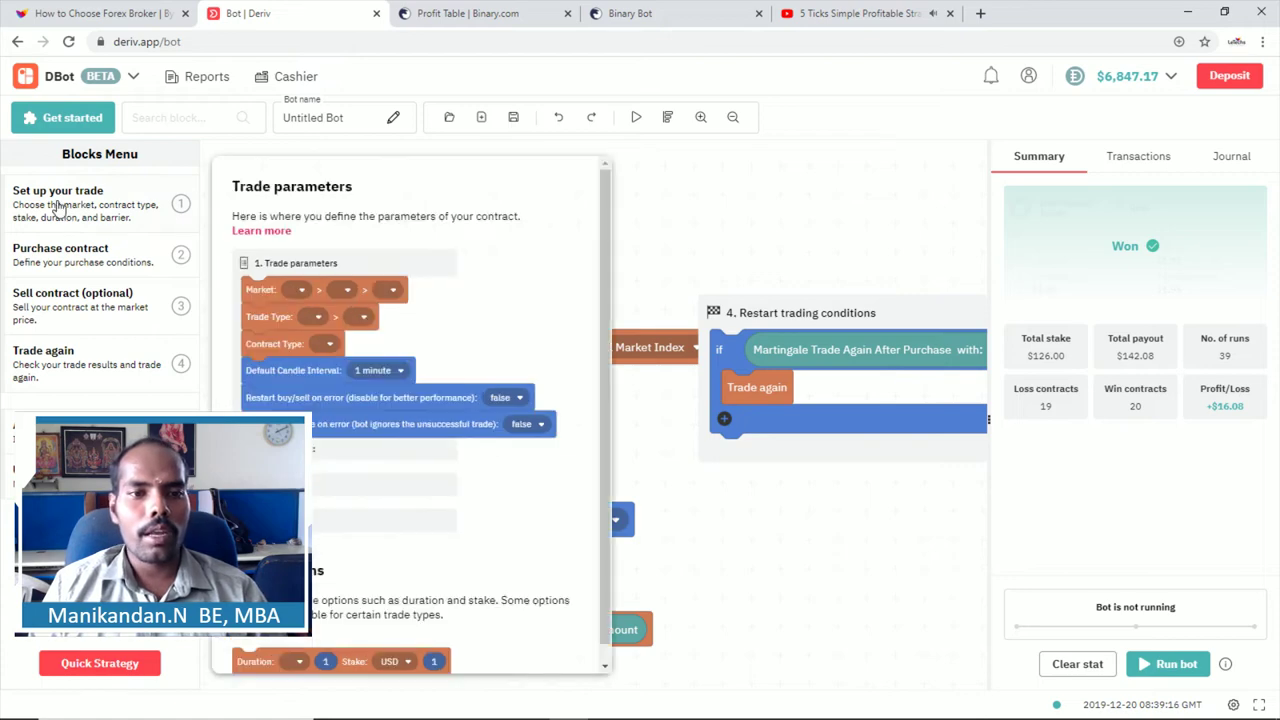
{"action": "scroll", "coordinate": [345, 255], "scroll_direction": "down", "scroll_amount": 1}
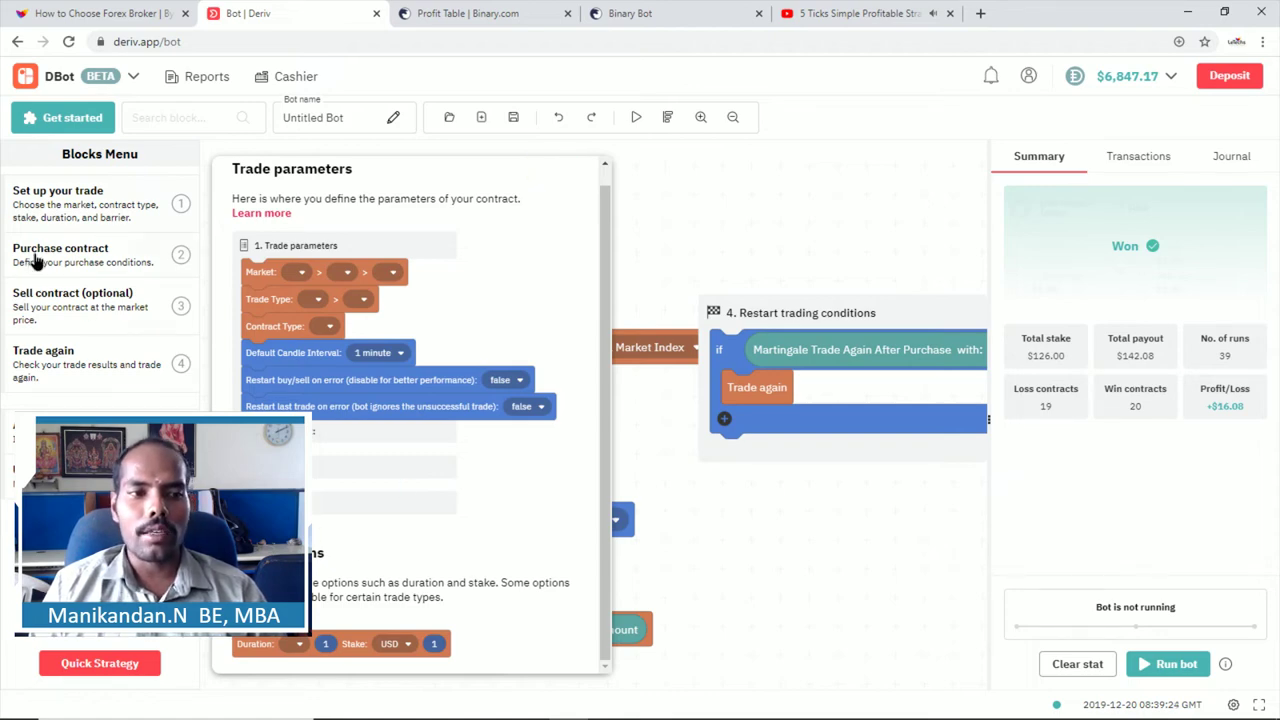
{"action": "left_click", "coordinate": [35, 262]}
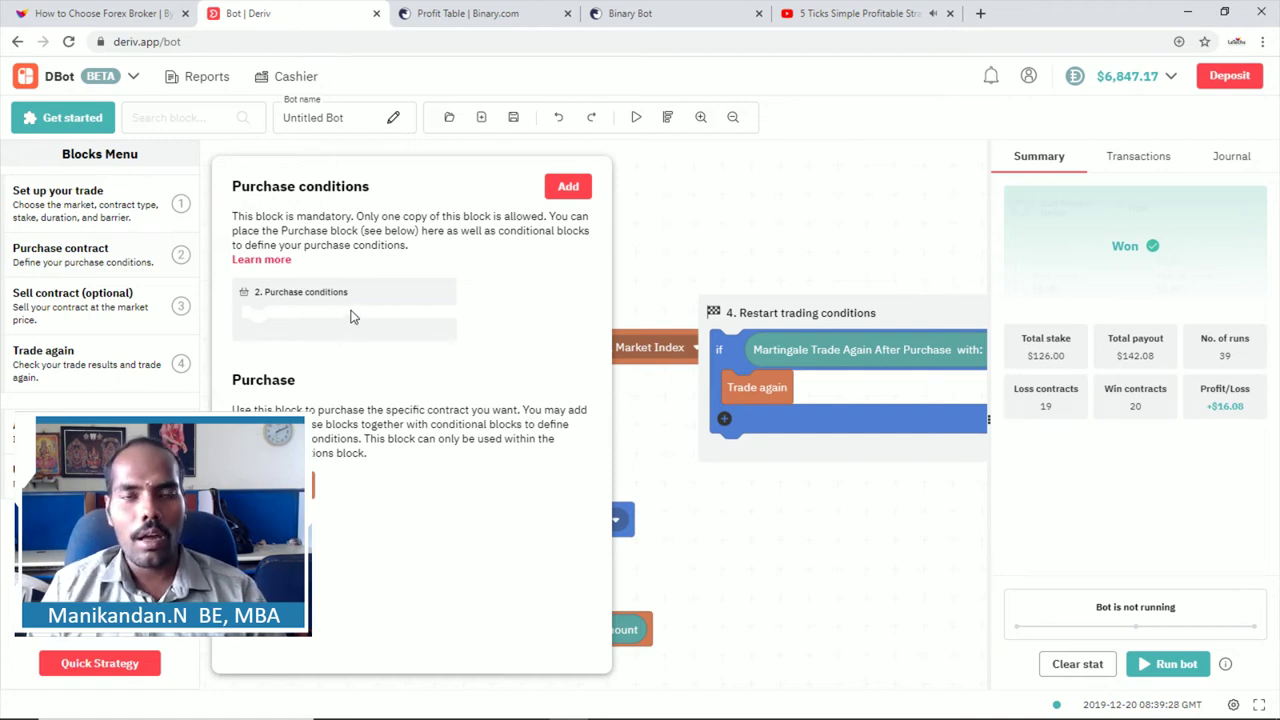
{"action": "left_click", "coordinate": [61, 311]}
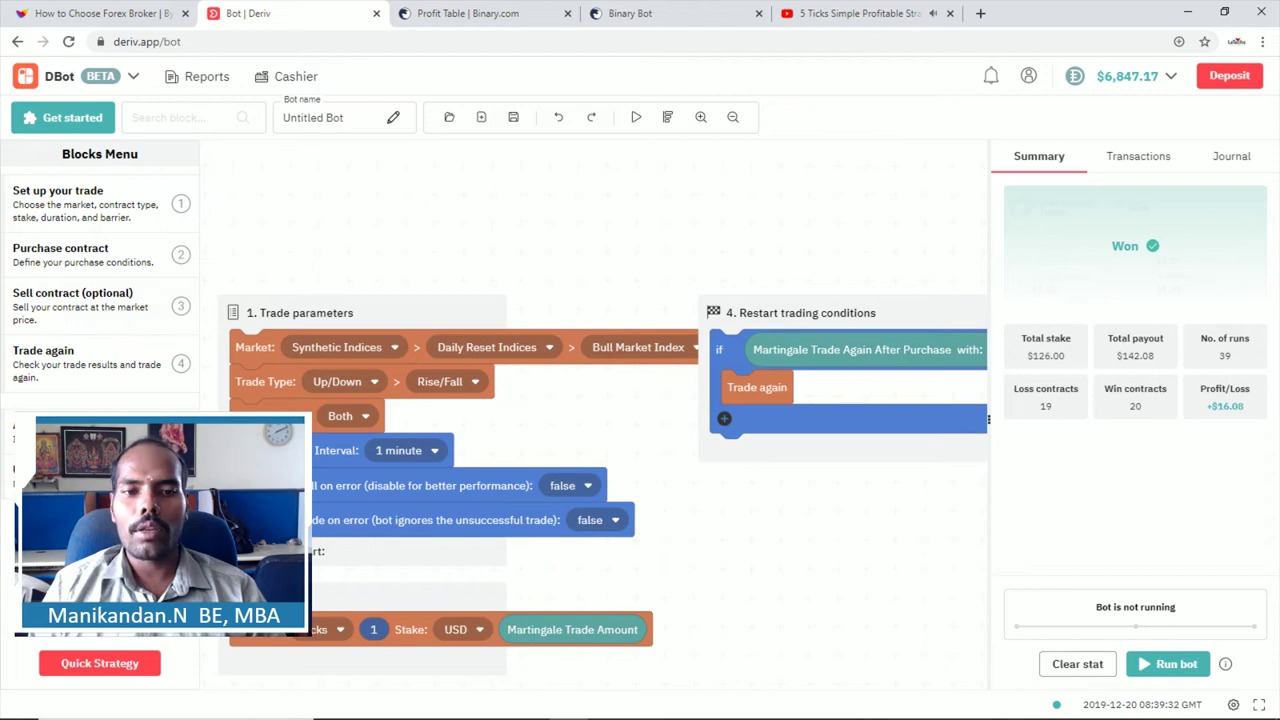
Step: Preview the Sell contract and Trade again blocks, then switch to the Analysis categories
{"action": "scroll", "coordinate": [372, 362], "scroll_direction": "down", "scroll_amount": 3}
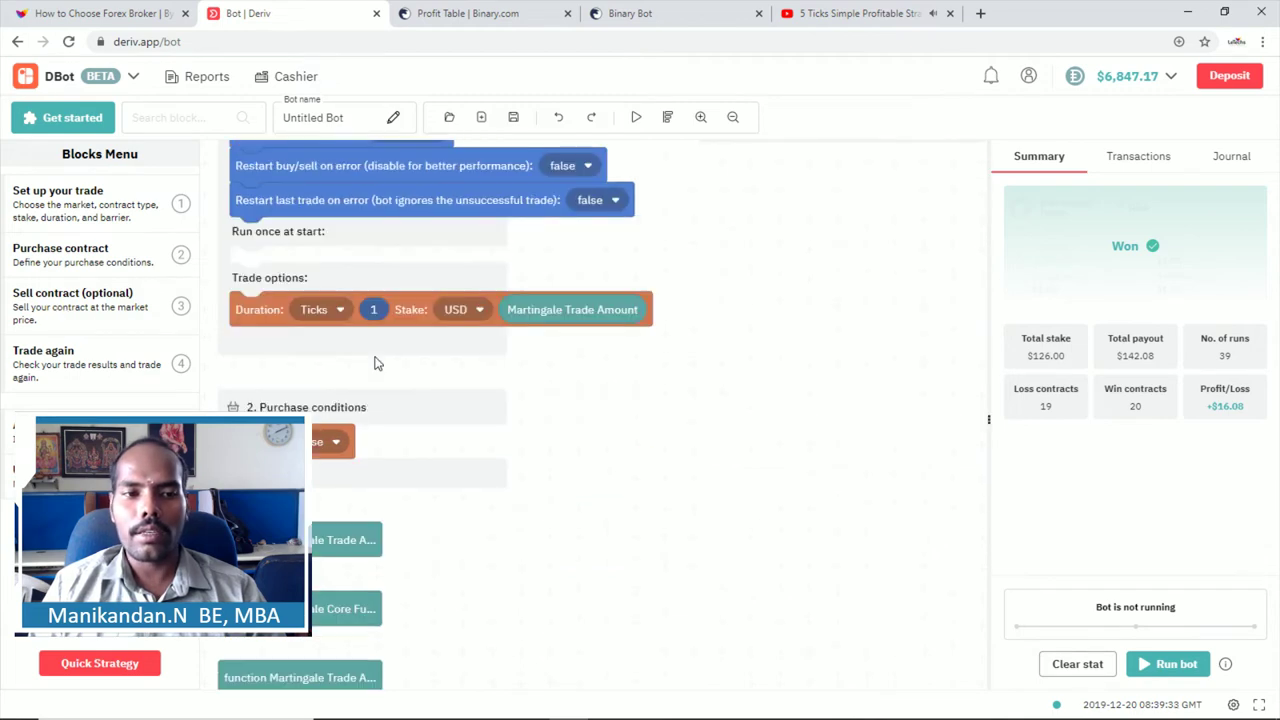
{"action": "left_click", "coordinate": [38, 304]}
{"action": "left_click", "coordinate": [31, 358]}
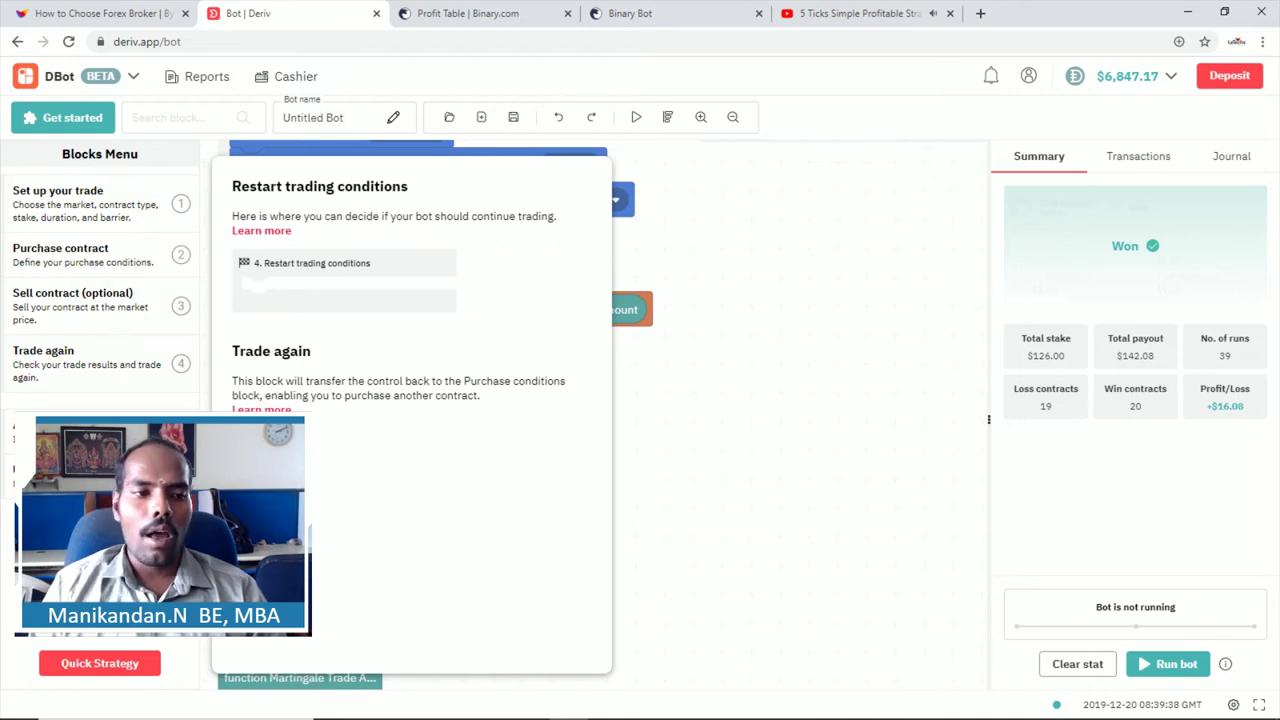
{"action": "left_click", "coordinate": [100, 342]}
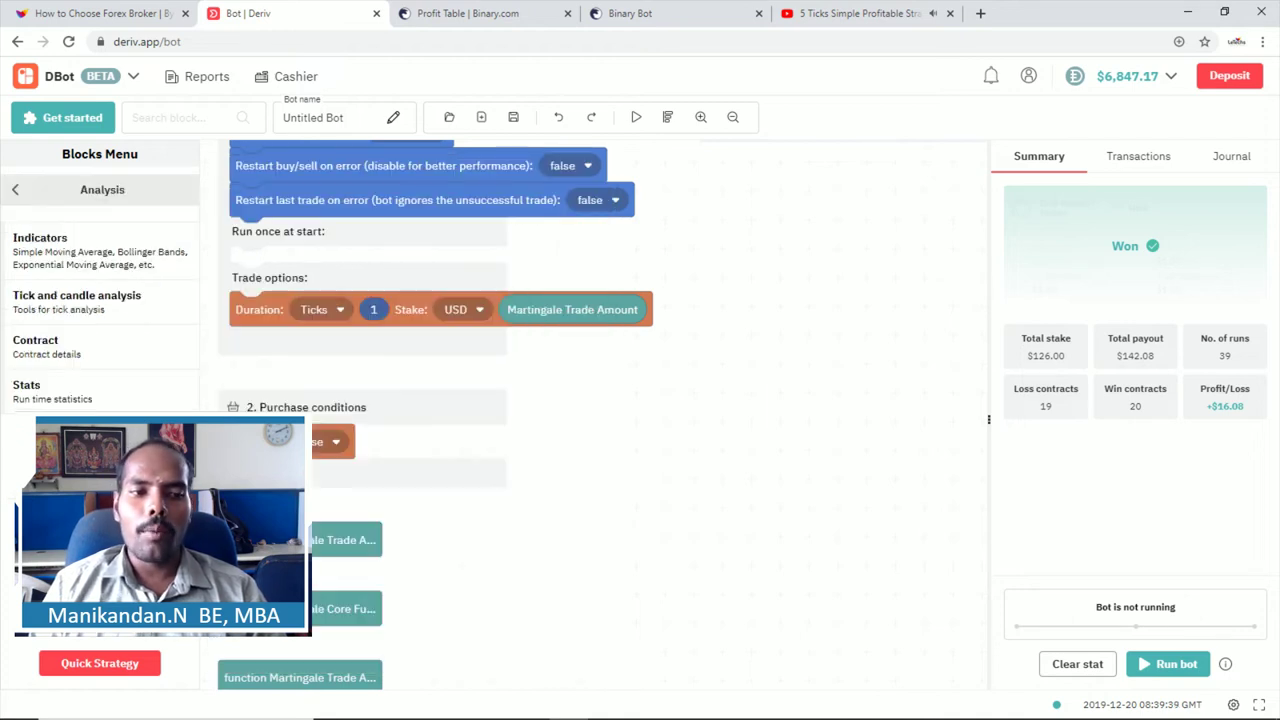
Step: Browse the SMA, BB and EMA indicator blocks, close the flyout, and go back to the main categories
{"action": "left_click", "coordinate": [74, 248]}
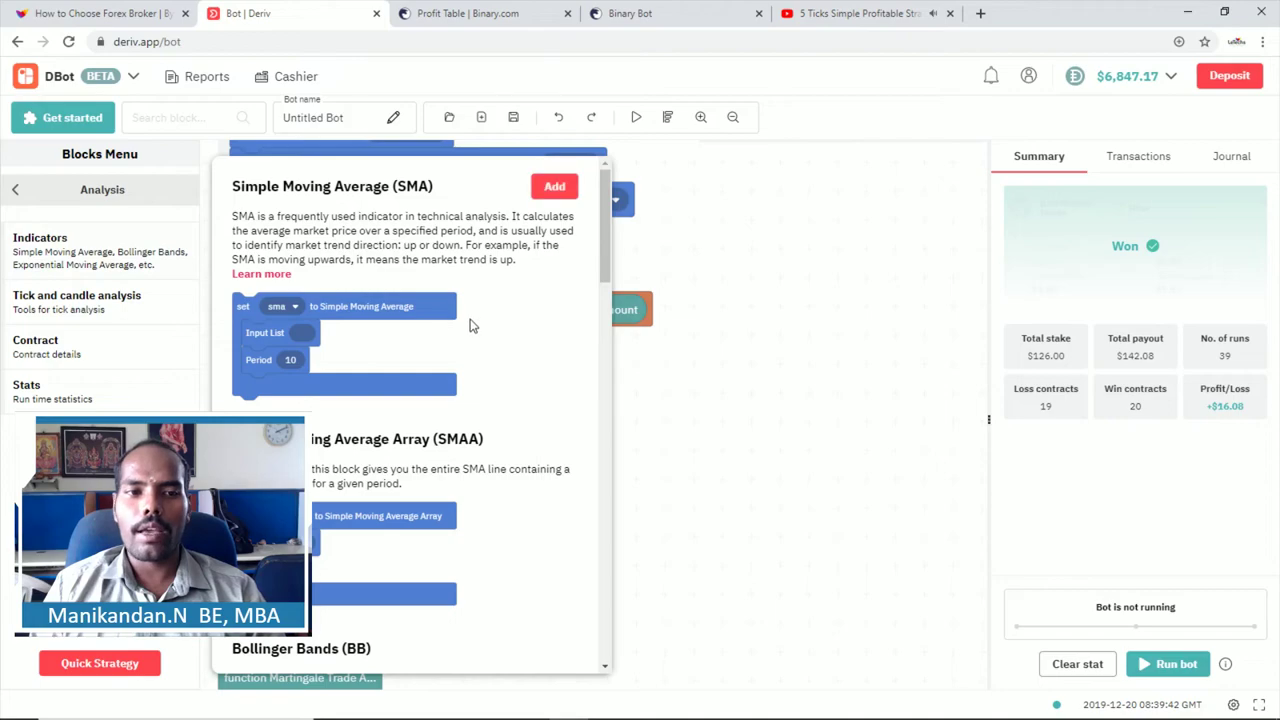
{"action": "scroll", "coordinate": [471, 323], "scroll_direction": "down", "scroll_amount": 3}
{"action": "scroll", "coordinate": [471, 320], "scroll_direction": "down", "scroll_amount": 3}
{"action": "scroll", "coordinate": [478, 312], "scroll_direction": "up", "scroll_amount": 8}
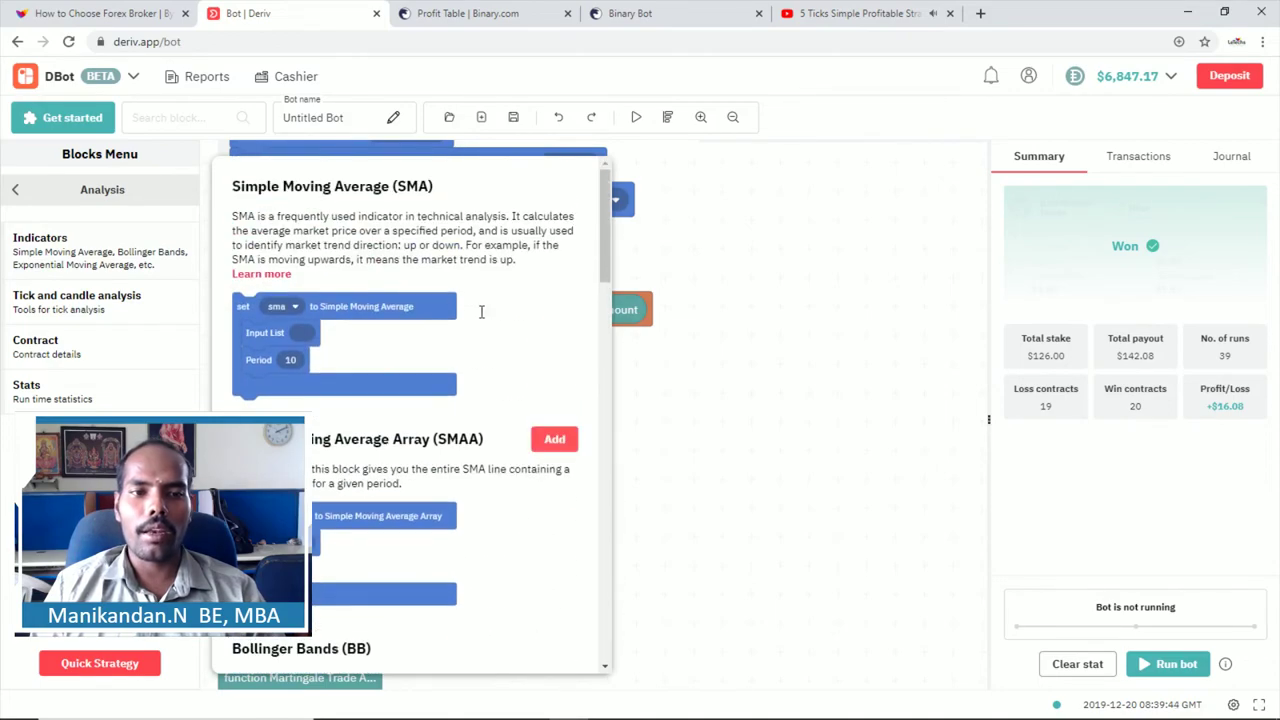
{"action": "scroll", "coordinate": [335, 280], "scroll_direction": "down", "scroll_amount": 6}
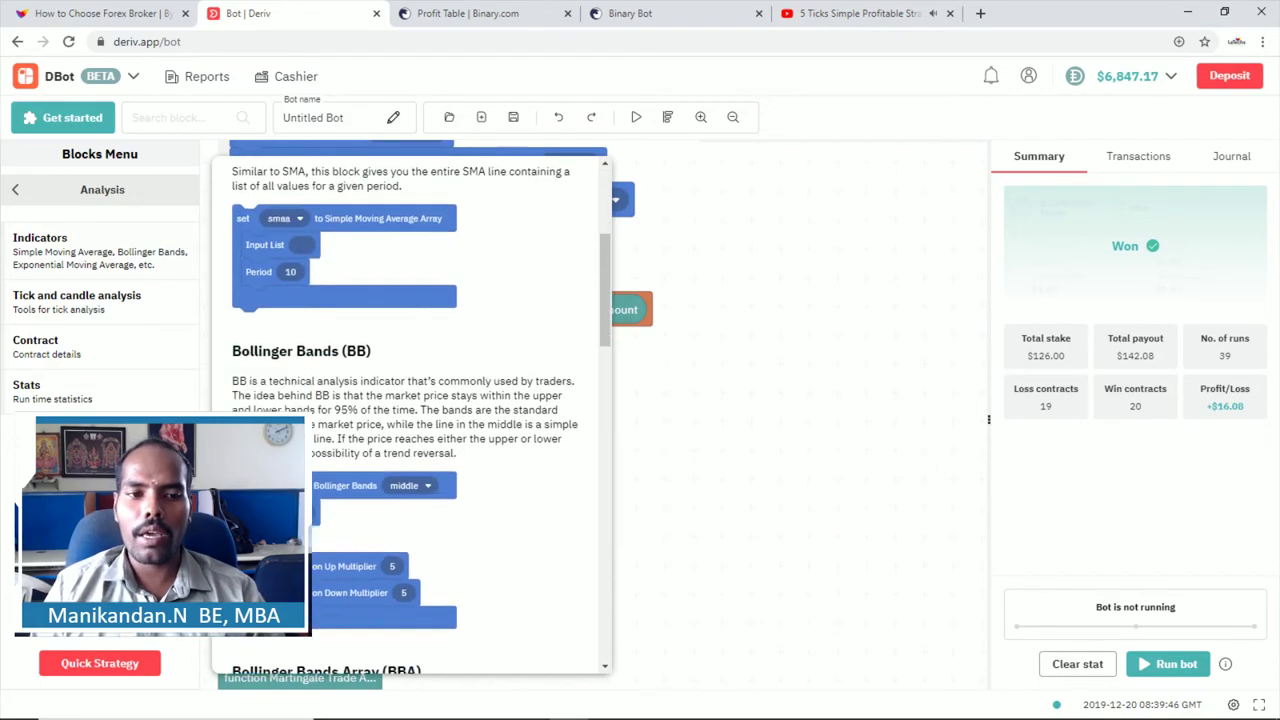
{"action": "scroll", "coordinate": [343, 276], "scroll_direction": "down", "scroll_amount": 2}
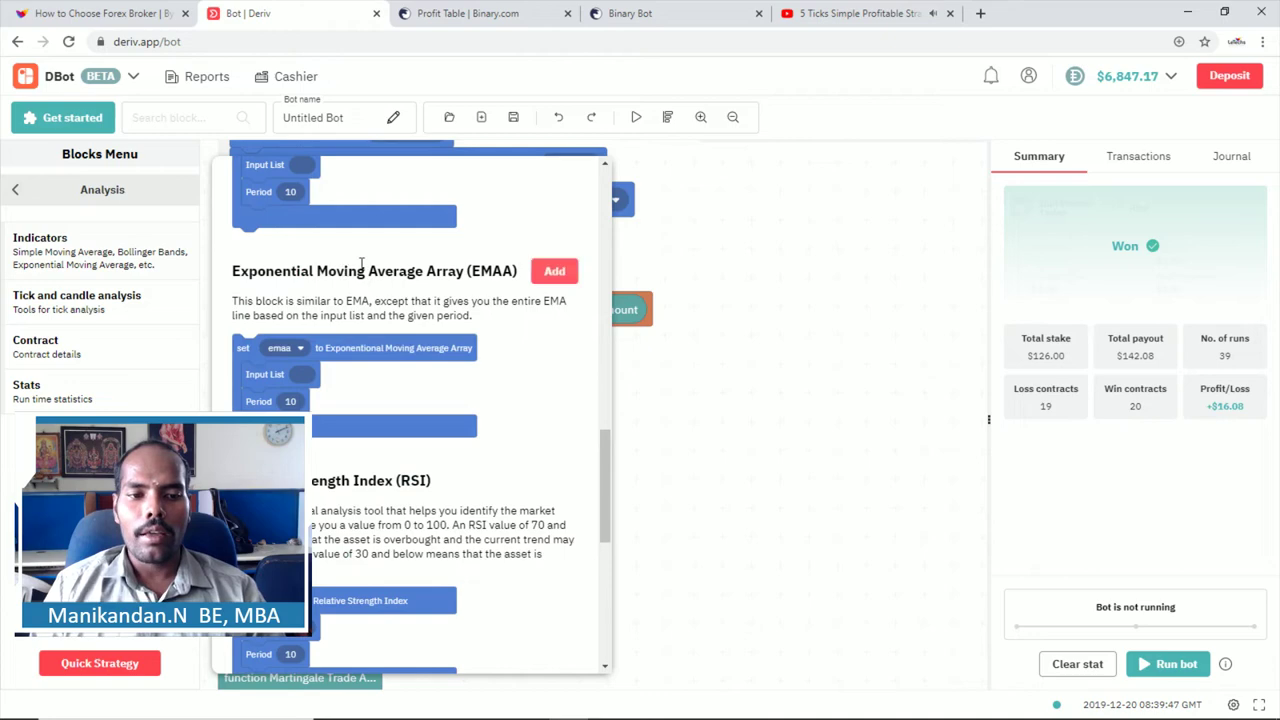
{"action": "left_click", "coordinate": [716, 197]}
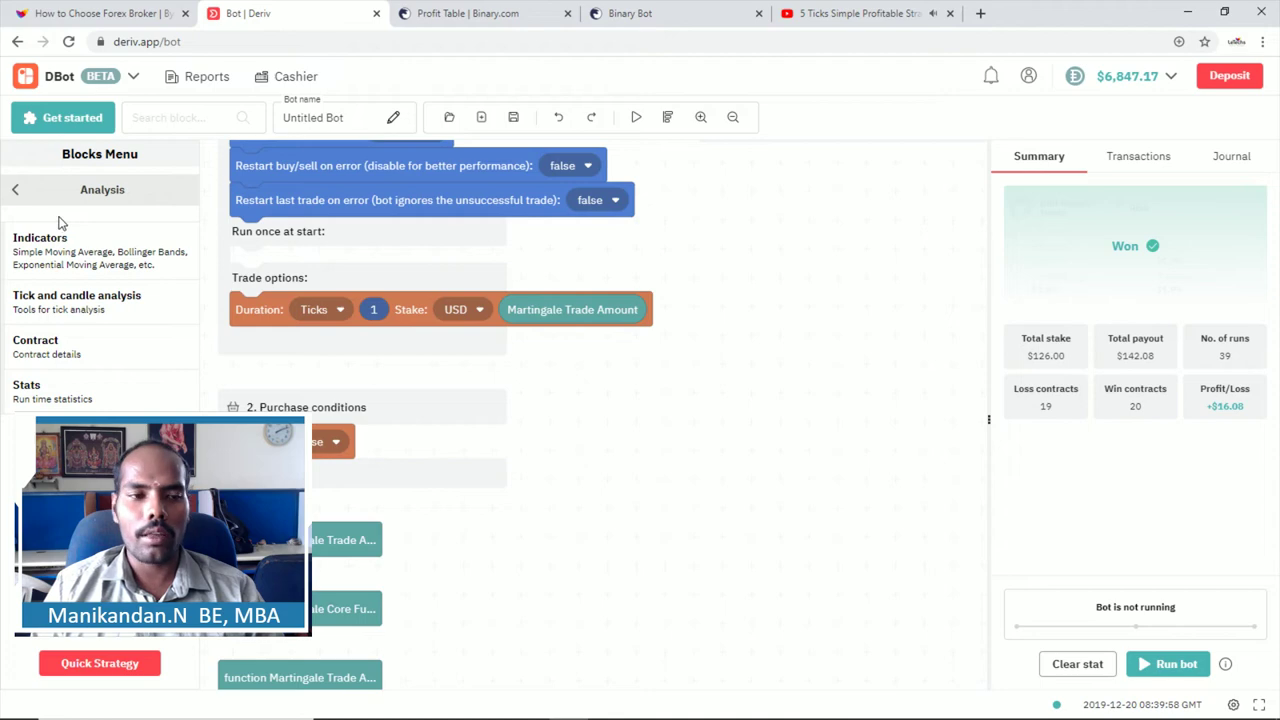
{"action": "left_click", "coordinate": [15, 190]}
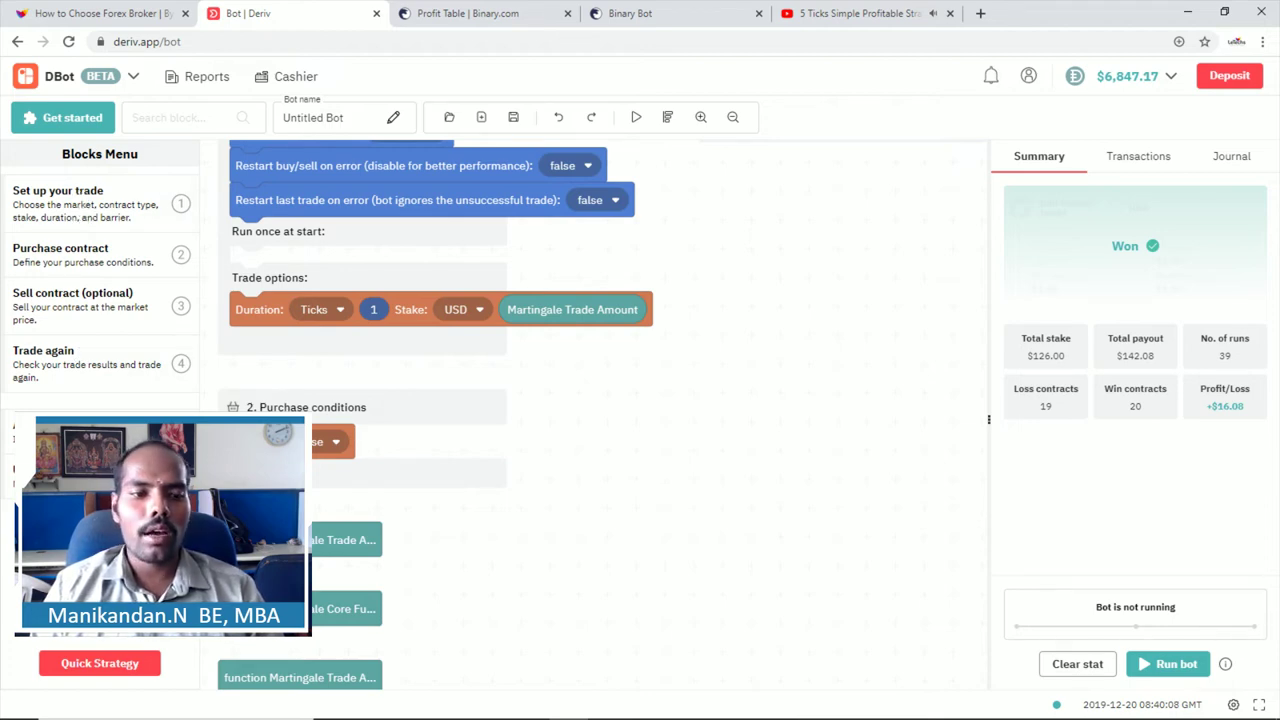
{"action": "left_click", "coordinate": [91, 664]}
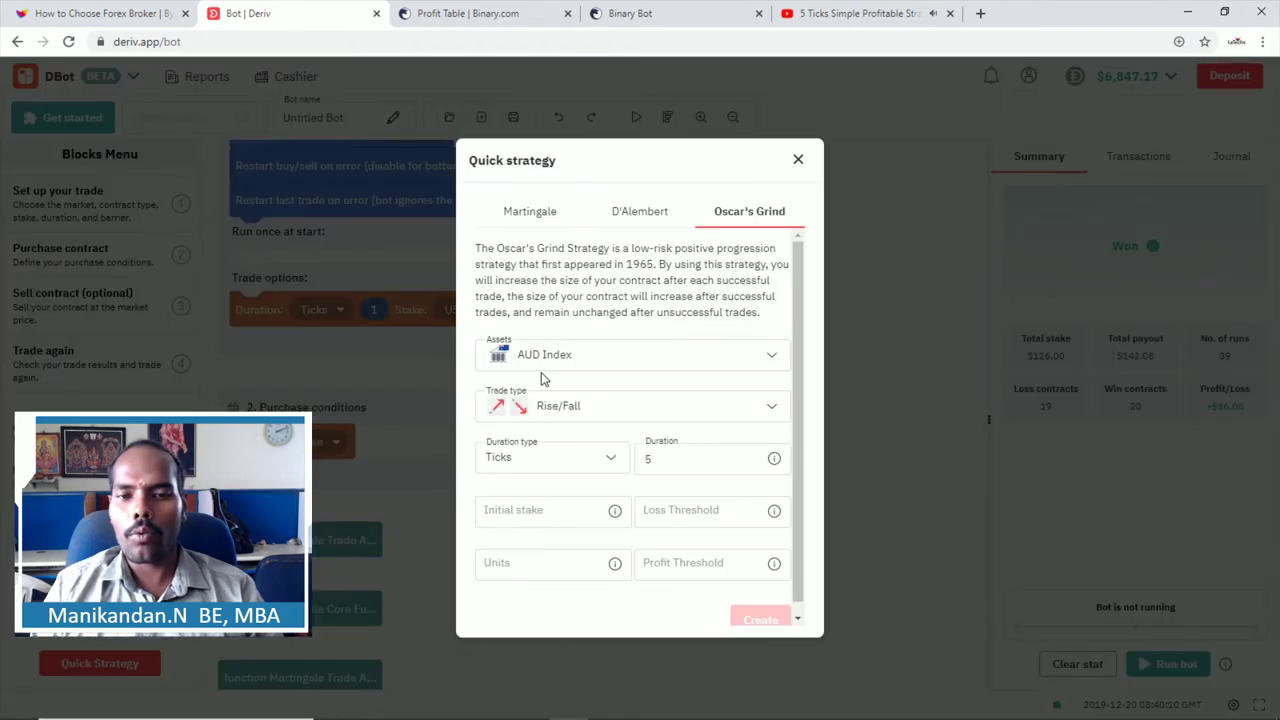
{"action": "left_click", "coordinate": [533, 215]}
{"action": "left_click", "coordinate": [640, 215]}
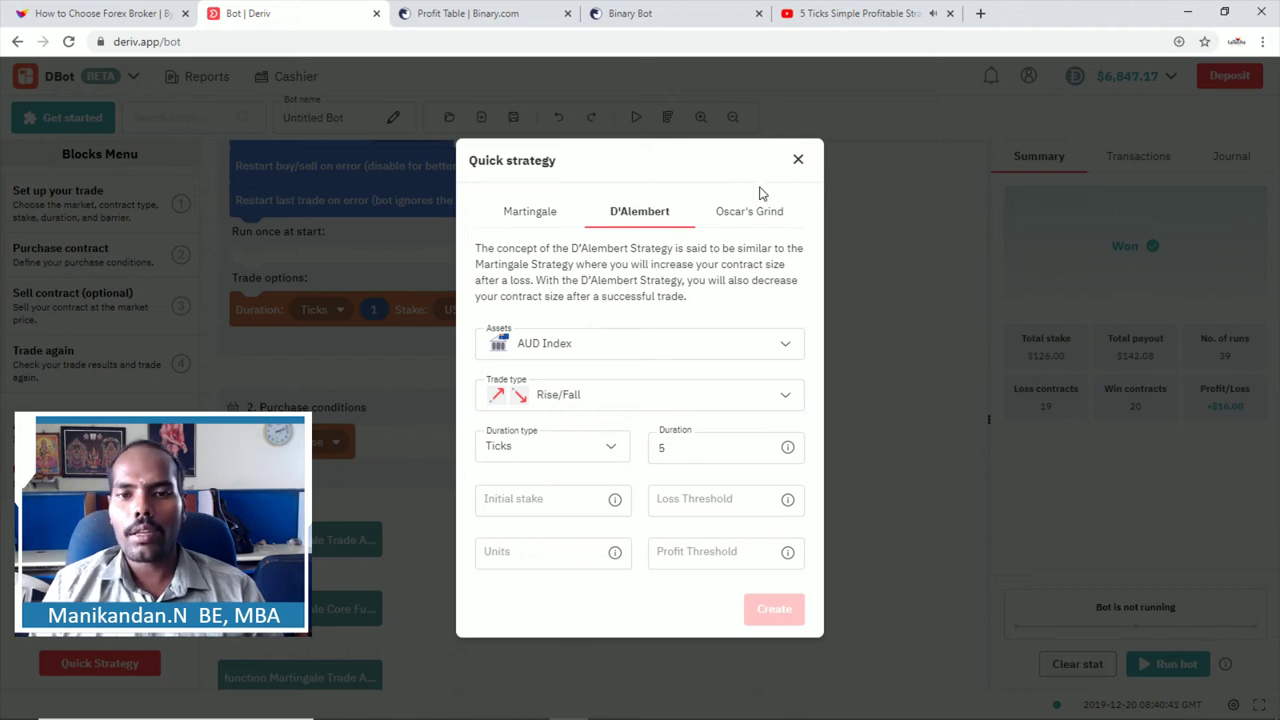
{"action": "left_click", "coordinate": [797, 162]}
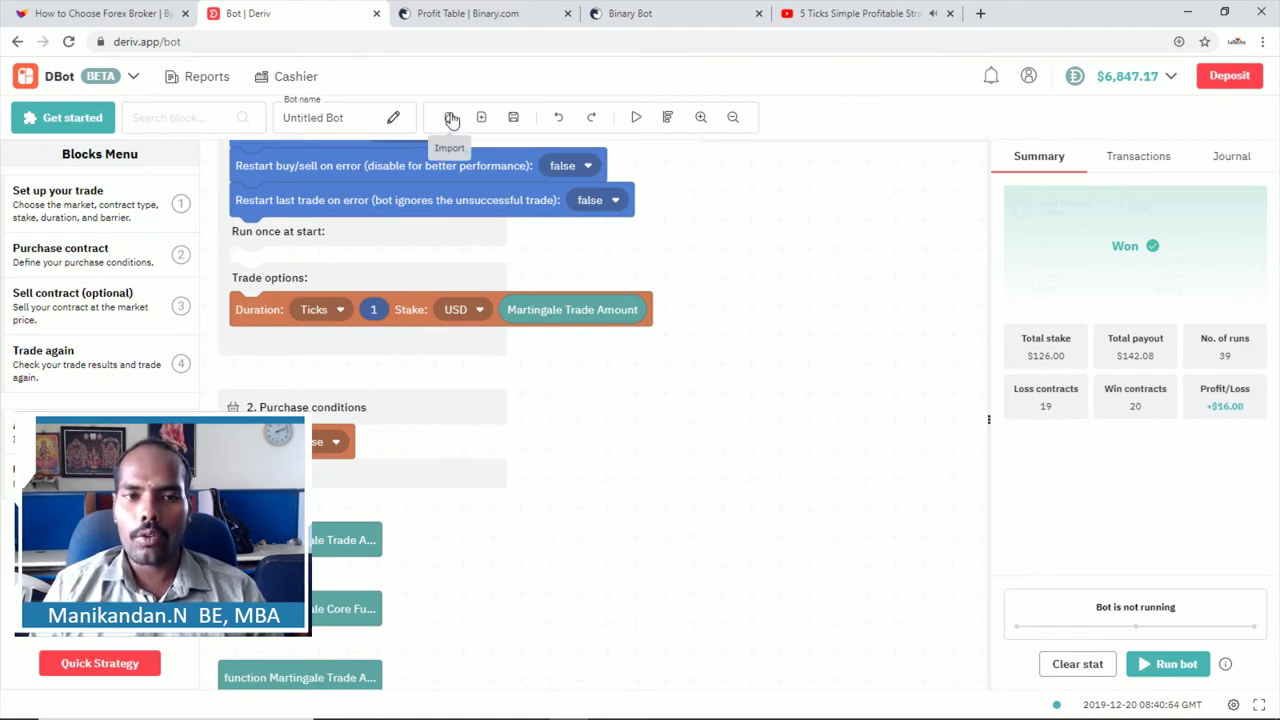
Step: Cancel the Load Bot dialog, then reset the workspace and confirm discarding the Martingale bot
{"action": "left_click", "coordinate": [451, 119]}
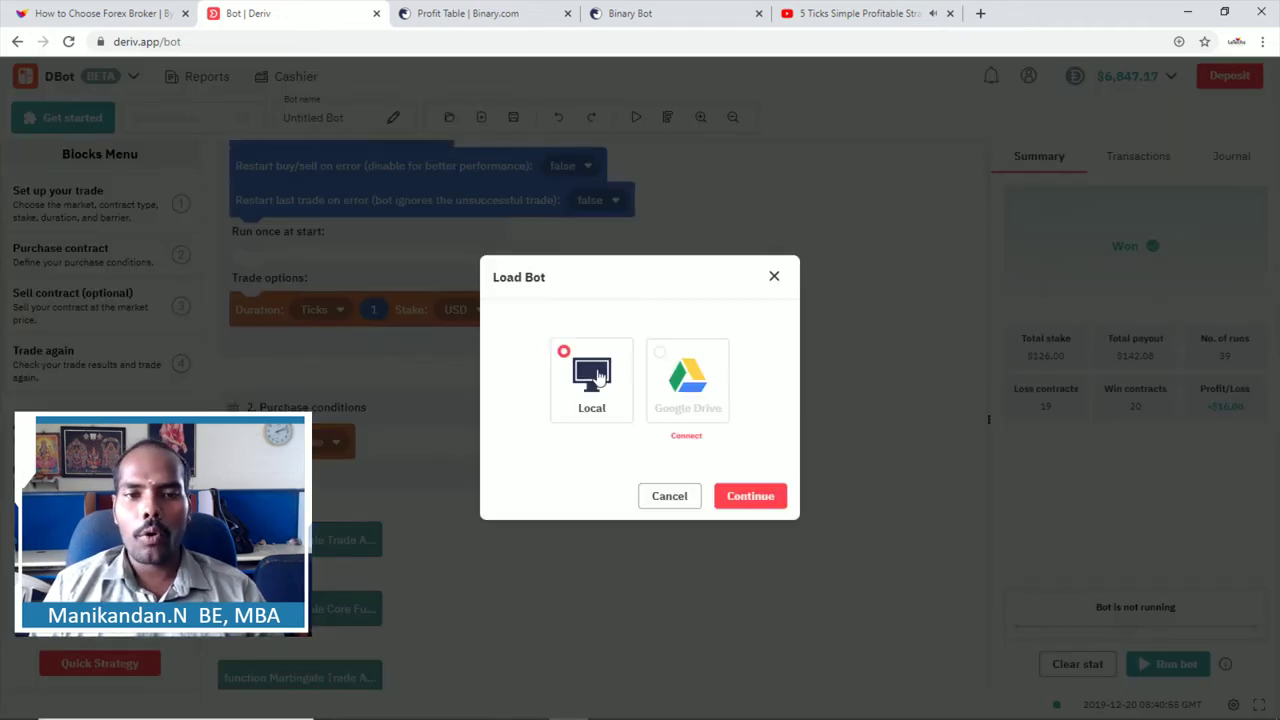
{"action": "left_click", "coordinate": [773, 278]}
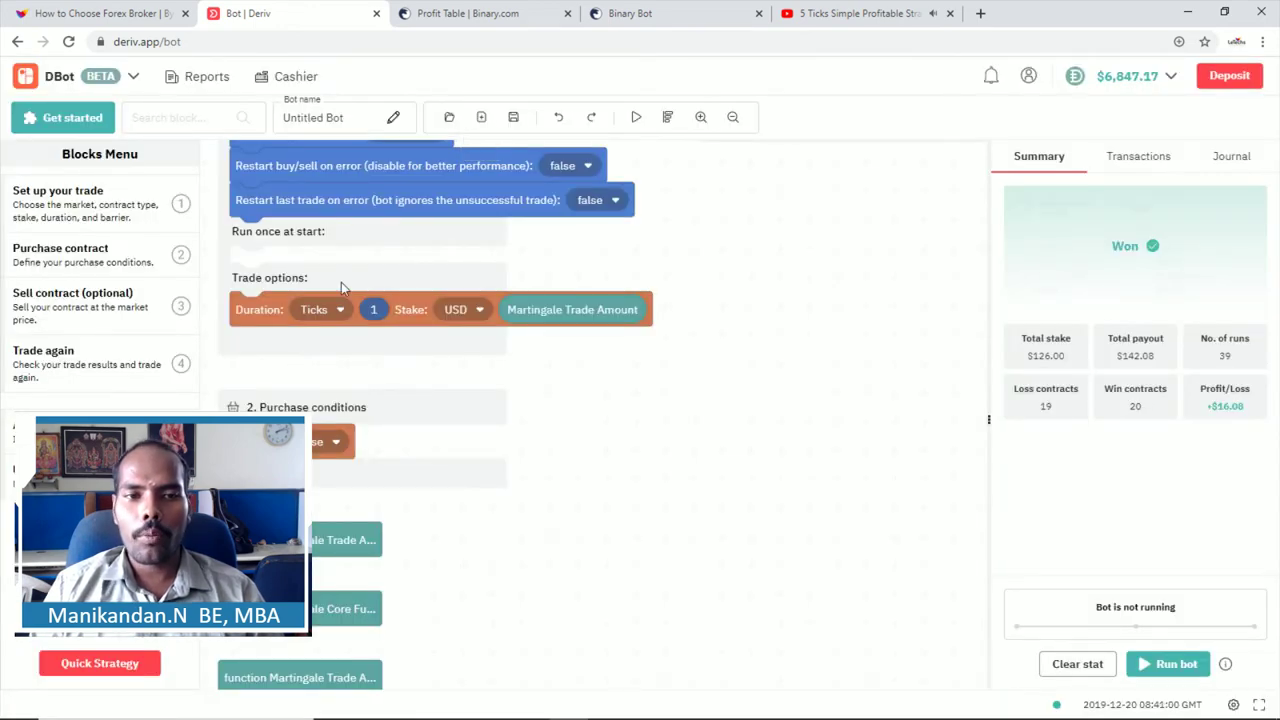
{"action": "left_click", "coordinate": [481, 117]}
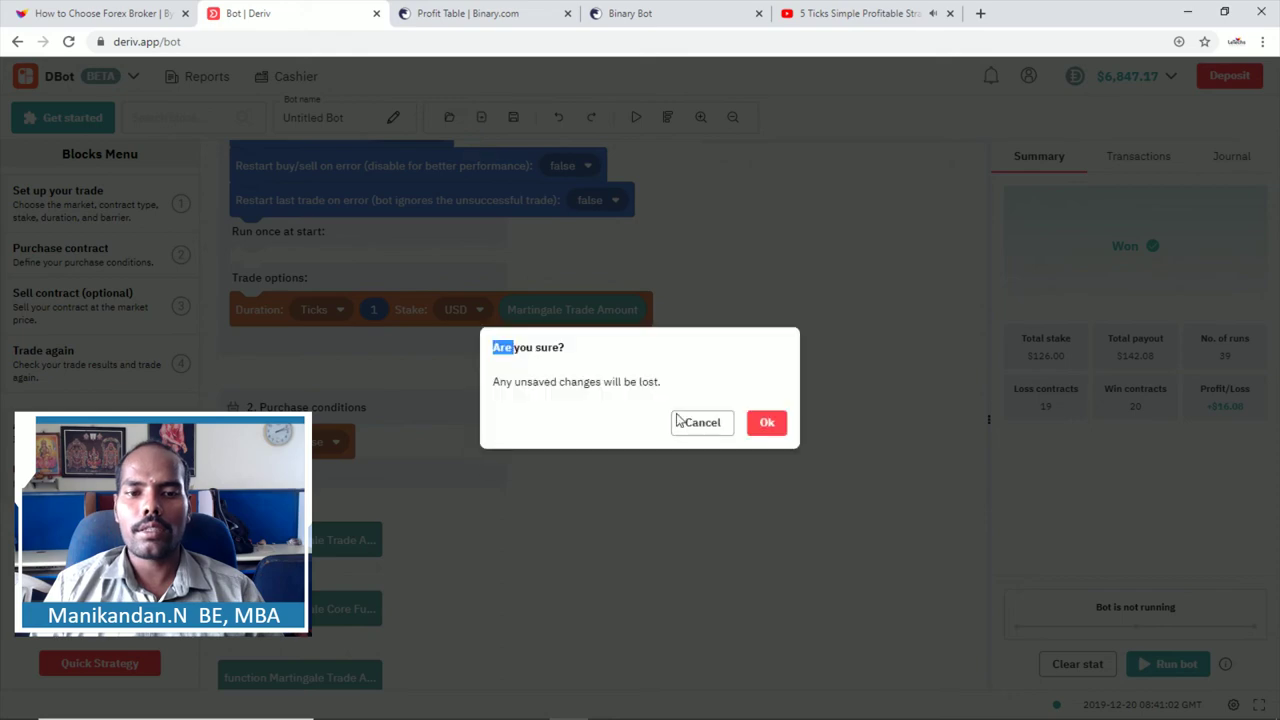
{"action": "left_click", "coordinate": [764, 426]}
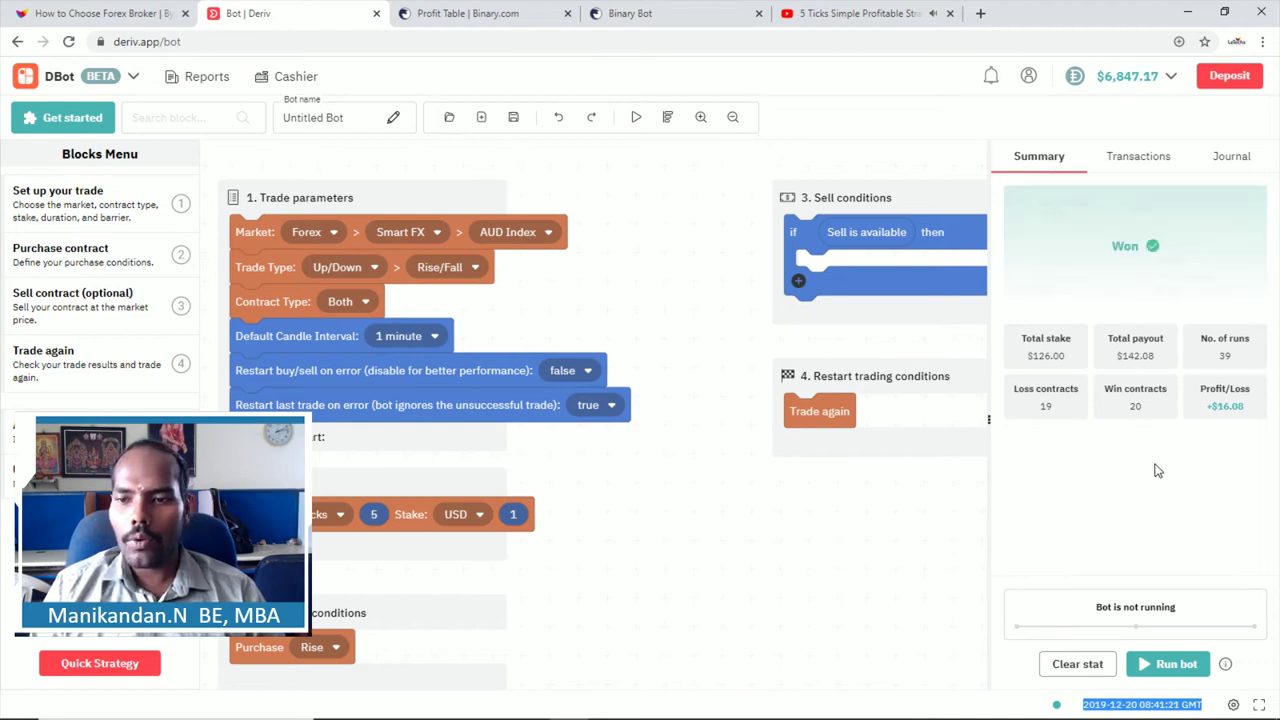
{"action": "mouse_move", "coordinate": [1146, 242]}
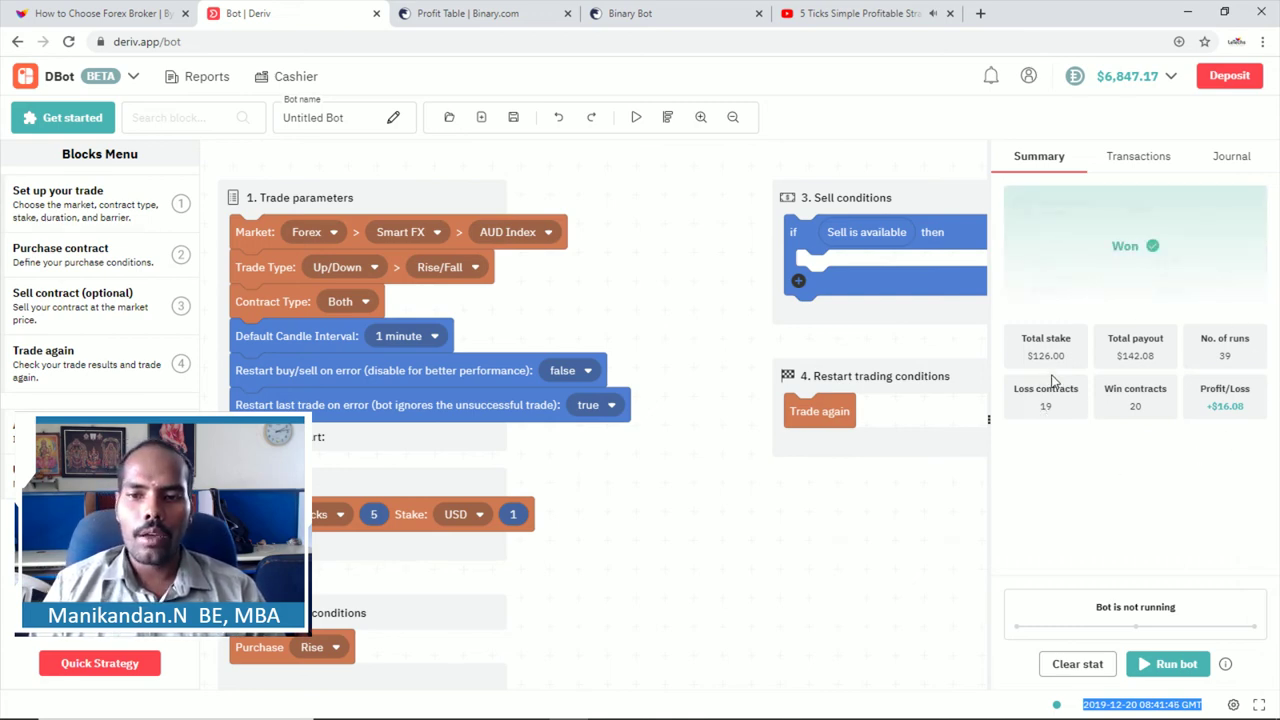
{"action": "left_click_drag", "start_coordinate": [1030, 362], "coordinate": [1234, 356]}
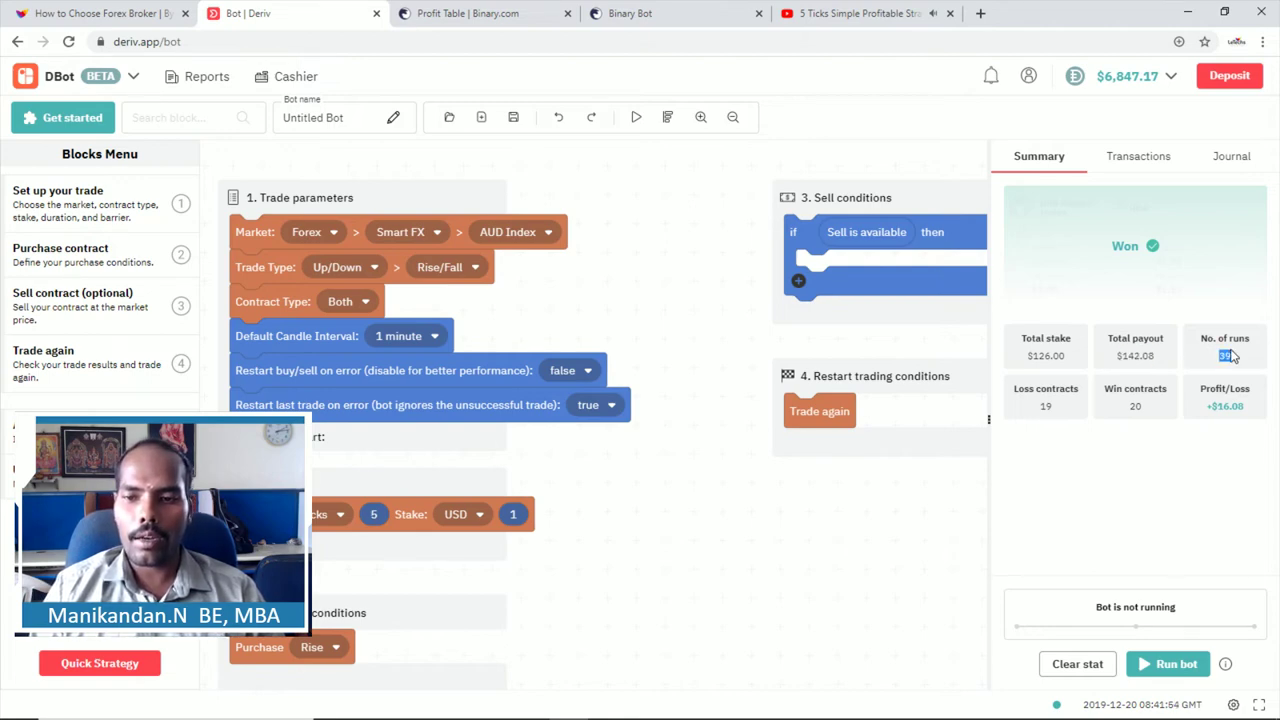
{"action": "left_click", "coordinate": [1038, 408]}
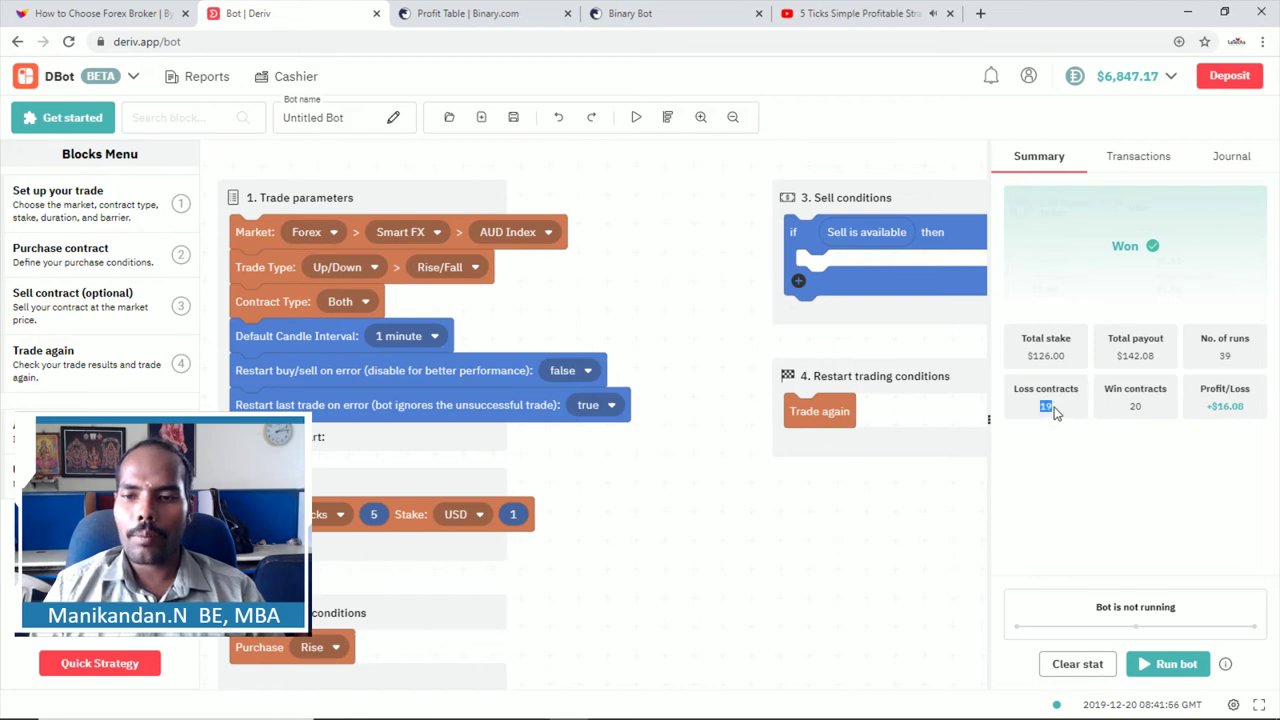
{"action": "left_click", "coordinate": [1126, 410]}
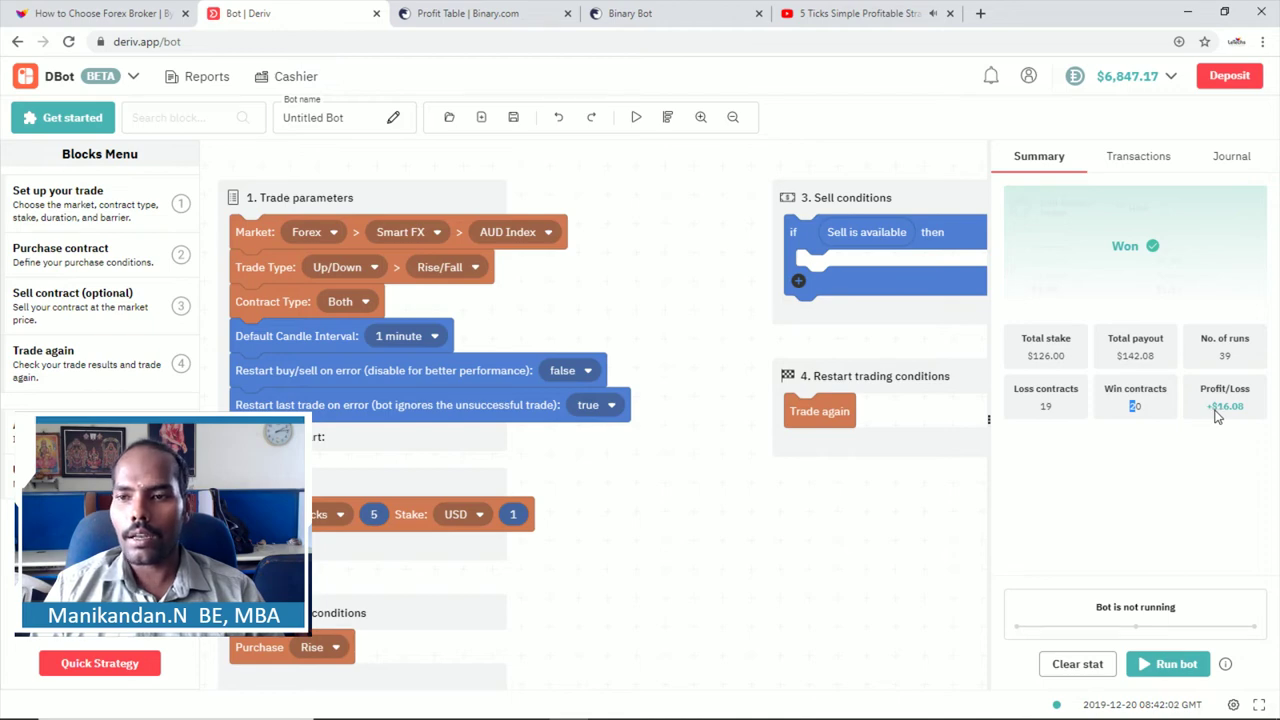
Step: Scroll through the individual trades in Transactions, then open and scroll the Journal log
{"action": "left_click", "coordinate": [1134, 163]}
{"action": "left_click", "coordinate": [1134, 160]}
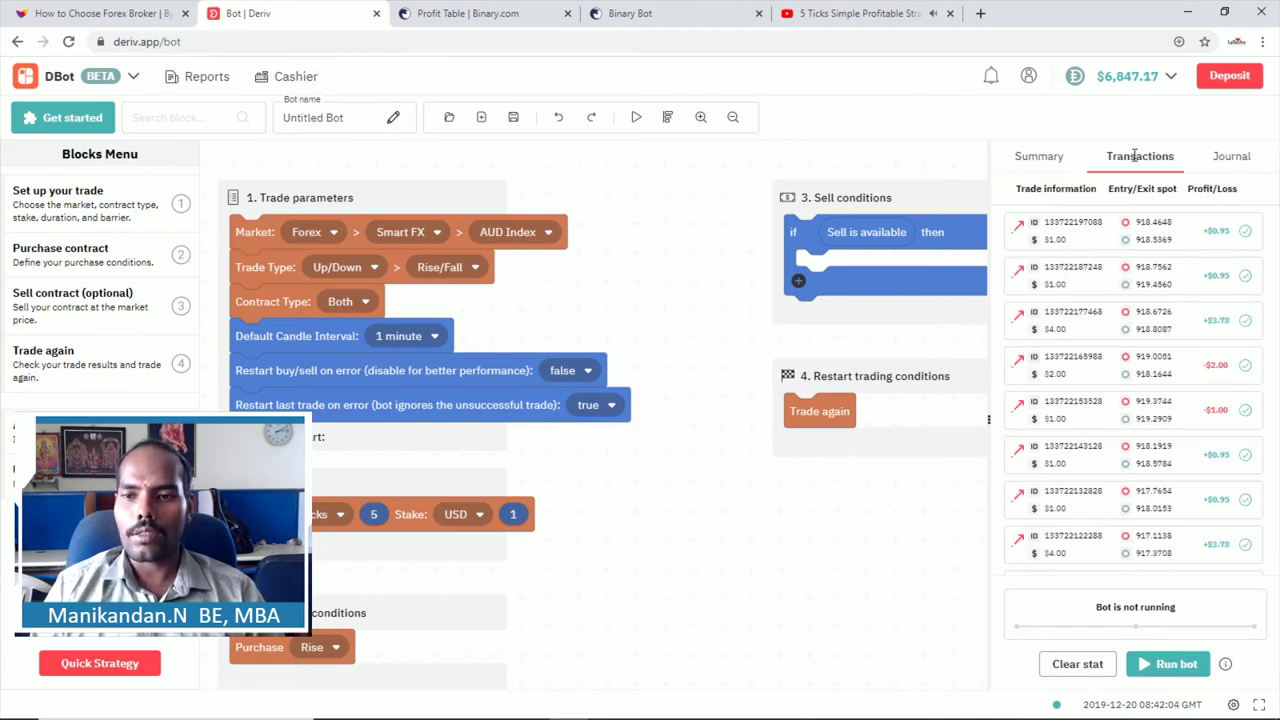
{"action": "scroll", "coordinate": [1073, 297], "scroll_direction": "down", "scroll_amount": 1}
{"action": "scroll", "coordinate": [1075, 297], "scroll_direction": "down", "scroll_amount": 10}
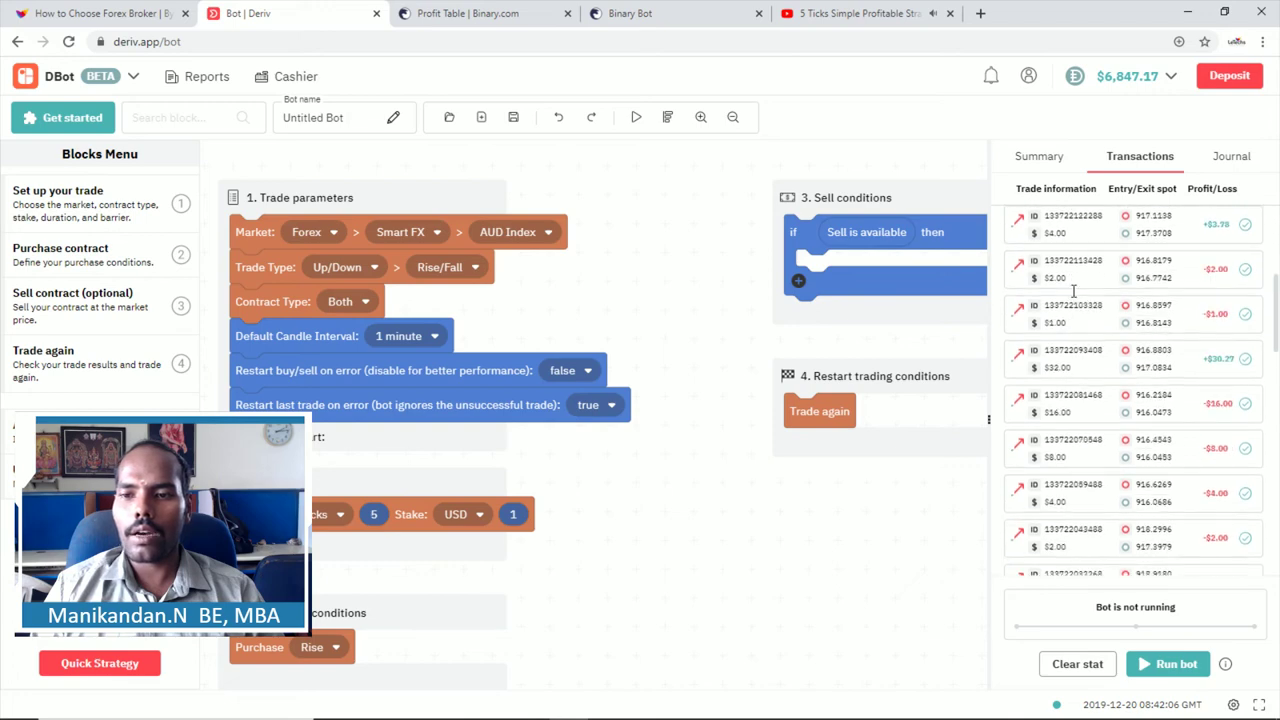
{"action": "scroll", "coordinate": [1078, 297], "scroll_direction": "down", "scroll_amount": 2}
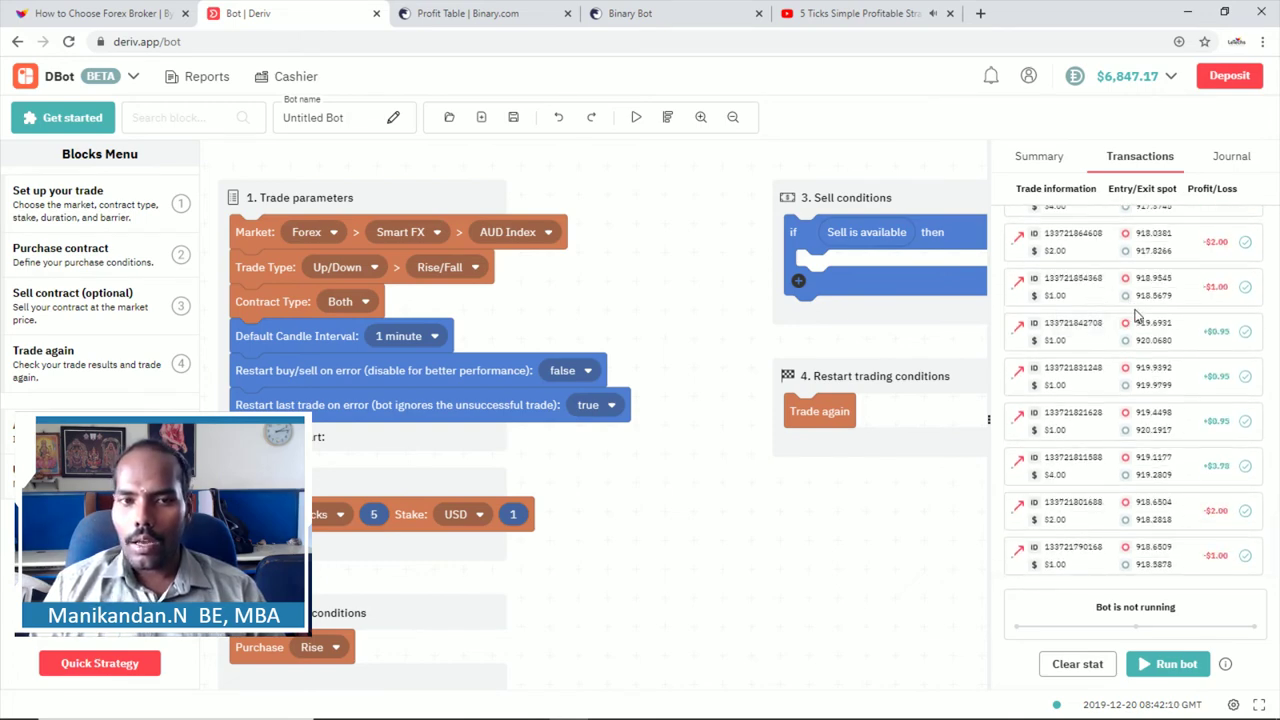
{"action": "scroll", "coordinate": [1134, 316], "scroll_direction": "up", "scroll_amount": 8}
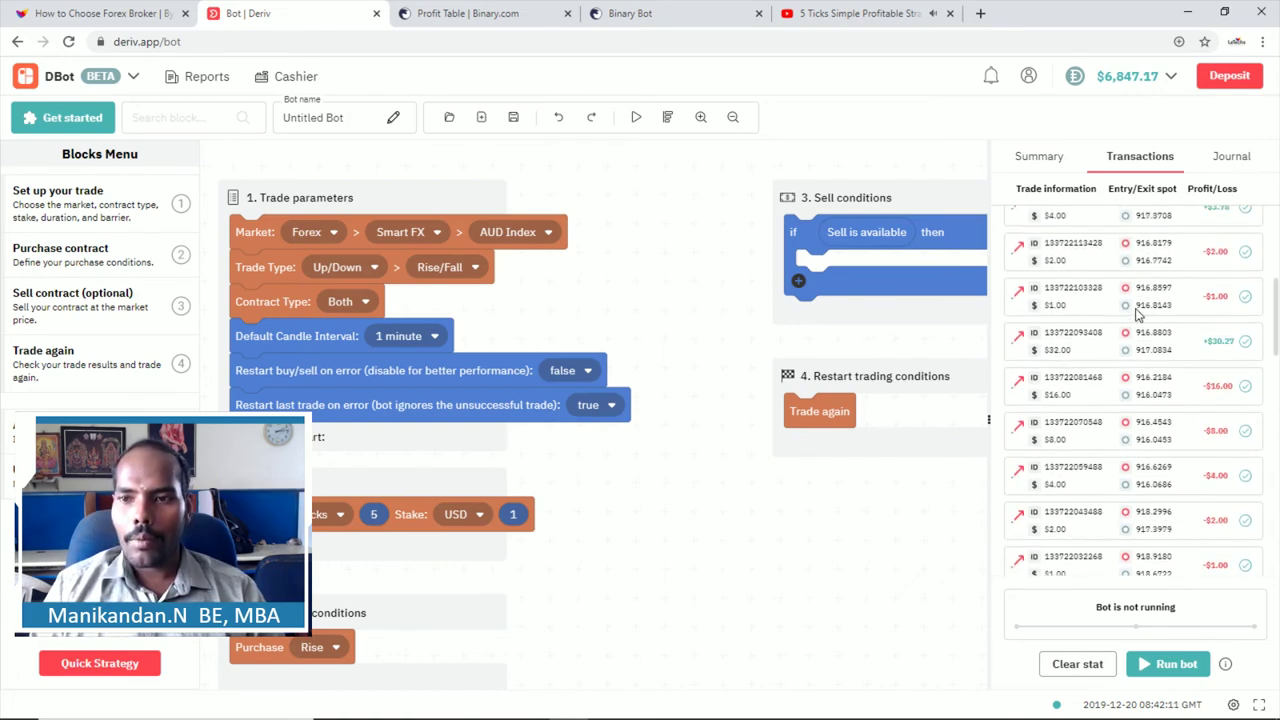
{"action": "left_click", "coordinate": [1230, 160]}
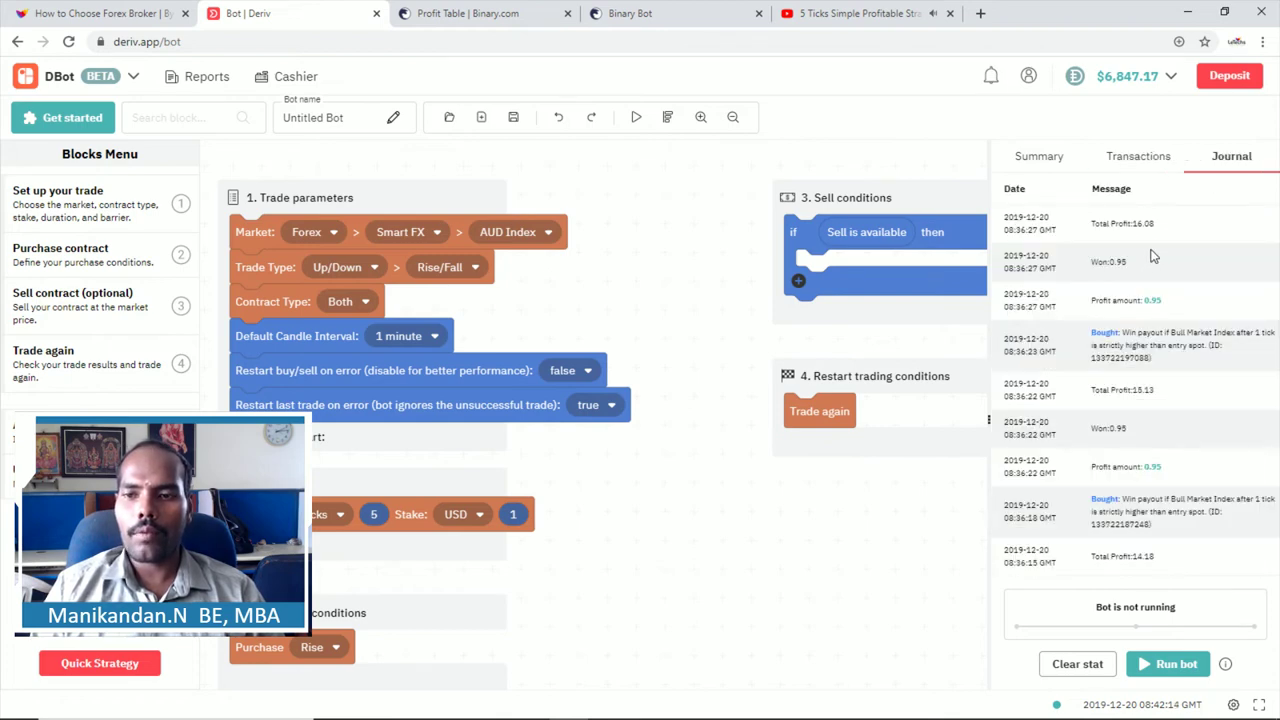
{"action": "scroll", "coordinate": [1155, 255], "scroll_direction": "down", "scroll_amount": 3}
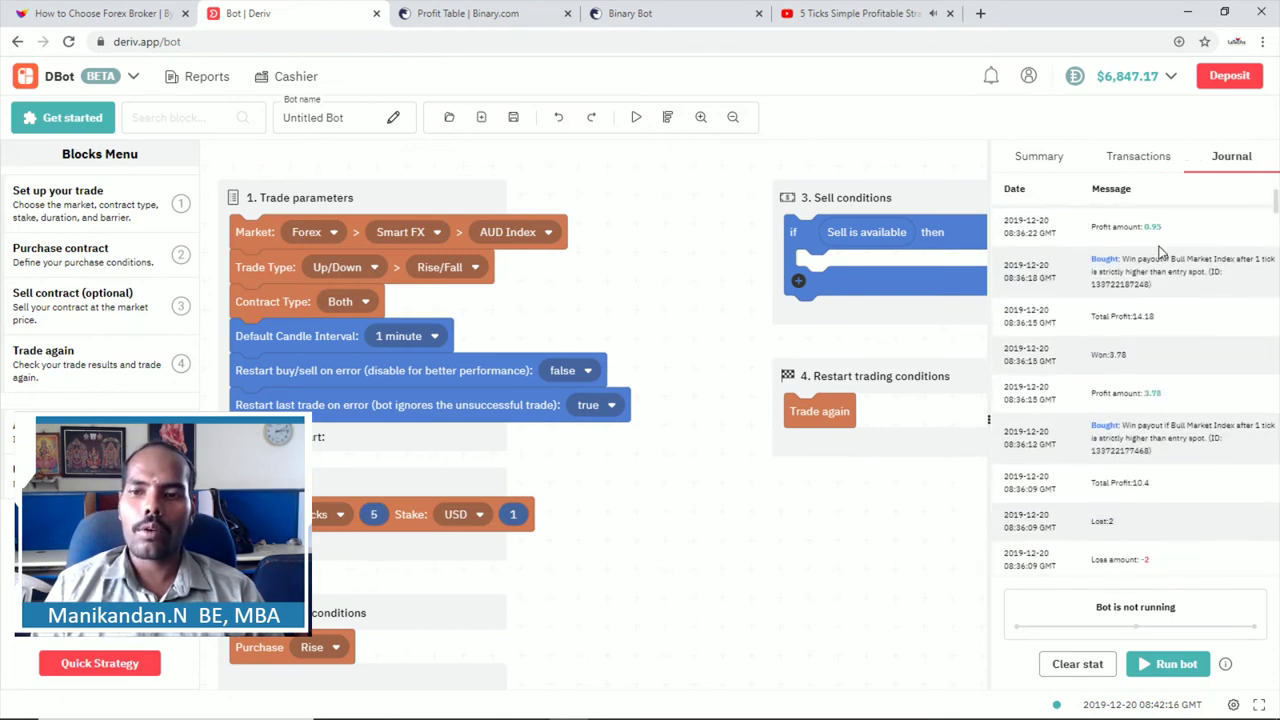